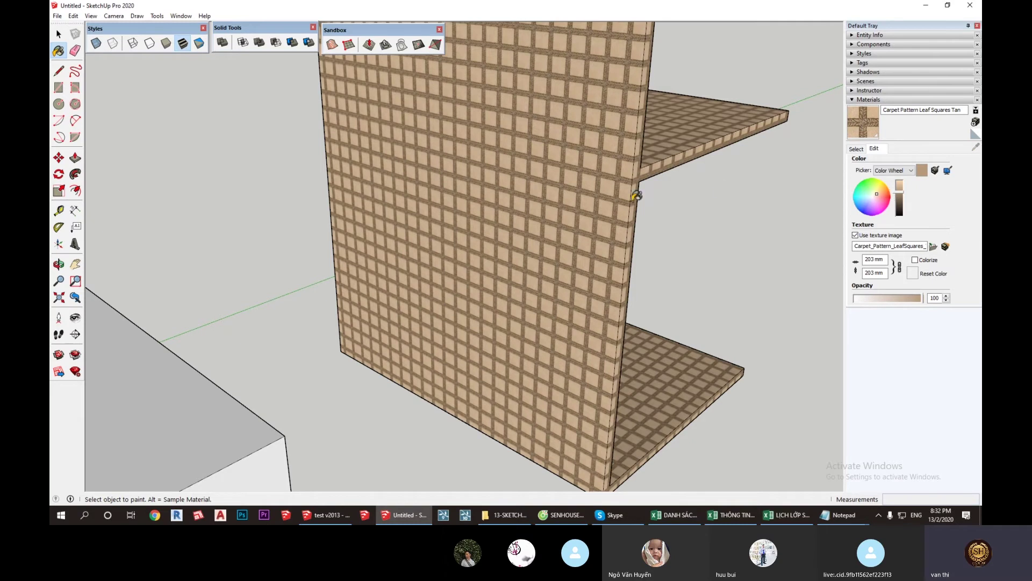
Step: Tint the carpet-pattern wall material a saturated yellow-green on the colour wheel
scroll(597, 223, "up", 1)
scroll(585, 231, "up", 2)
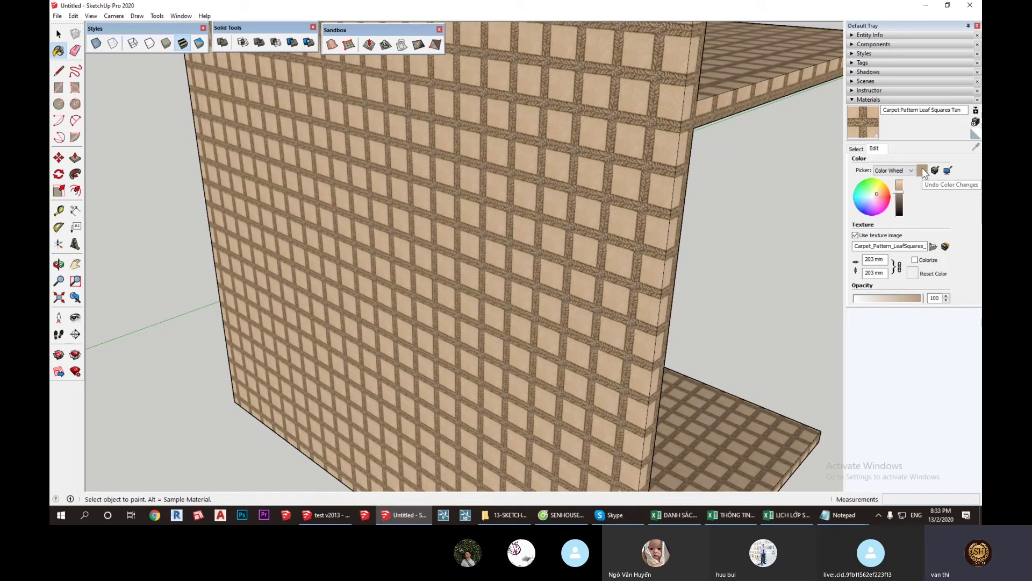
left_click(883, 187)
mouse_move(883, 186)
left_mouse_down()
mouse_move(866, 198)
mouse_move(889, 197)
mouse_move(875, 192)
left_mouse_up()
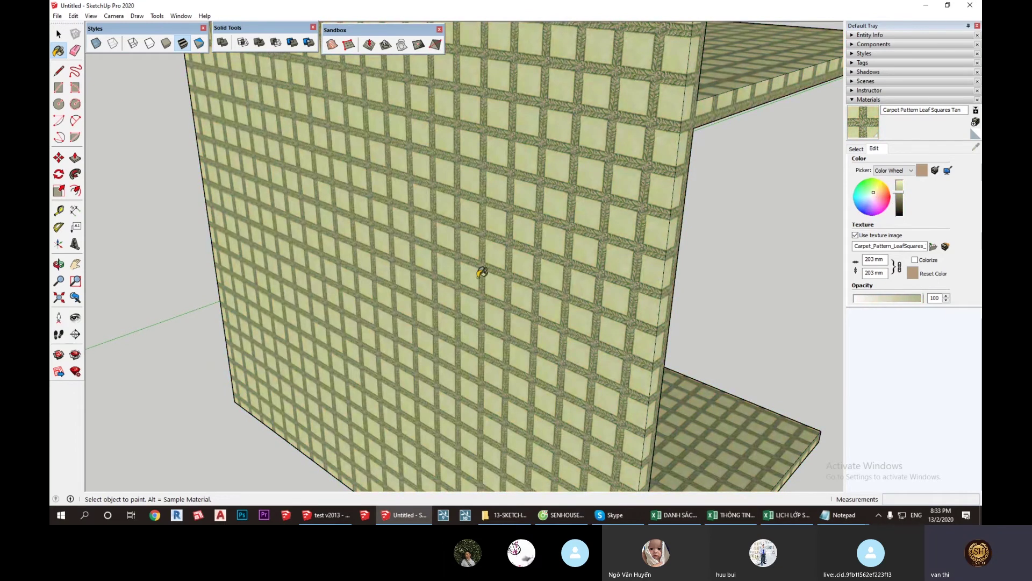
scroll(482, 272, "down", 3)
scroll(491, 236, "up", 2)
scroll(491, 236, "up", 2)
mouse_move(472, 260)
middle_mouse_down()
mouse_move(735, 192)
mouse_move(491, 237)
mouse_move(785, 217)
middle_mouse_up()
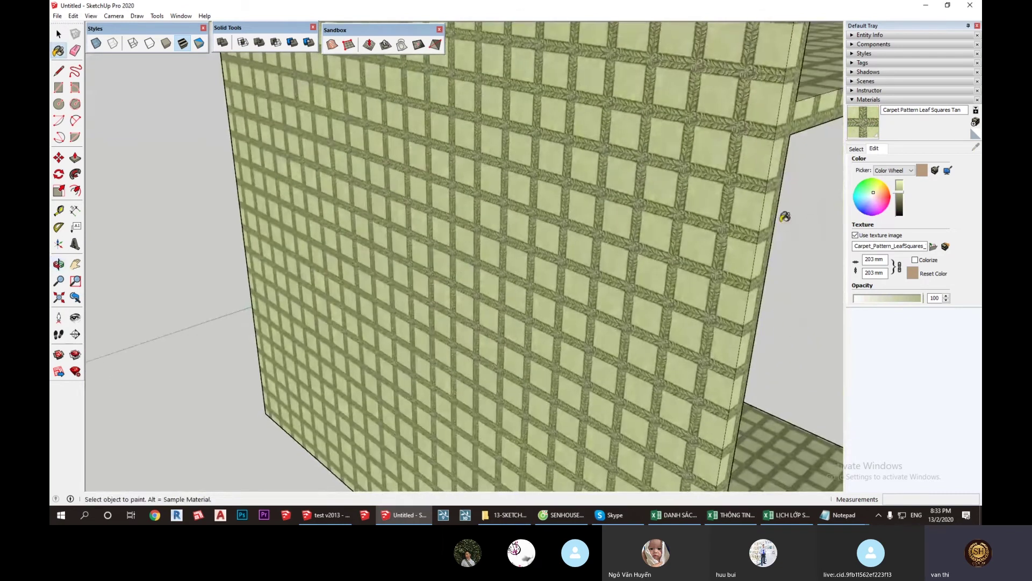
left_click(877, 188)
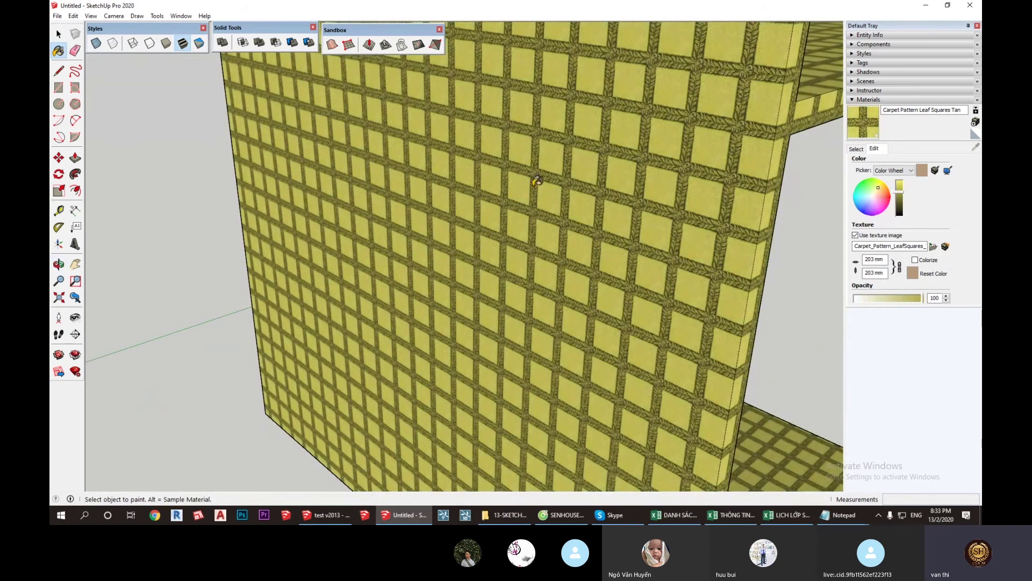
Step: Try a bright red tint on the wall material, then darken it to deep red
scroll(529, 275, "down", 1)
scroll(529, 274, "down", 3)
scroll(518, 322, "up", 2)
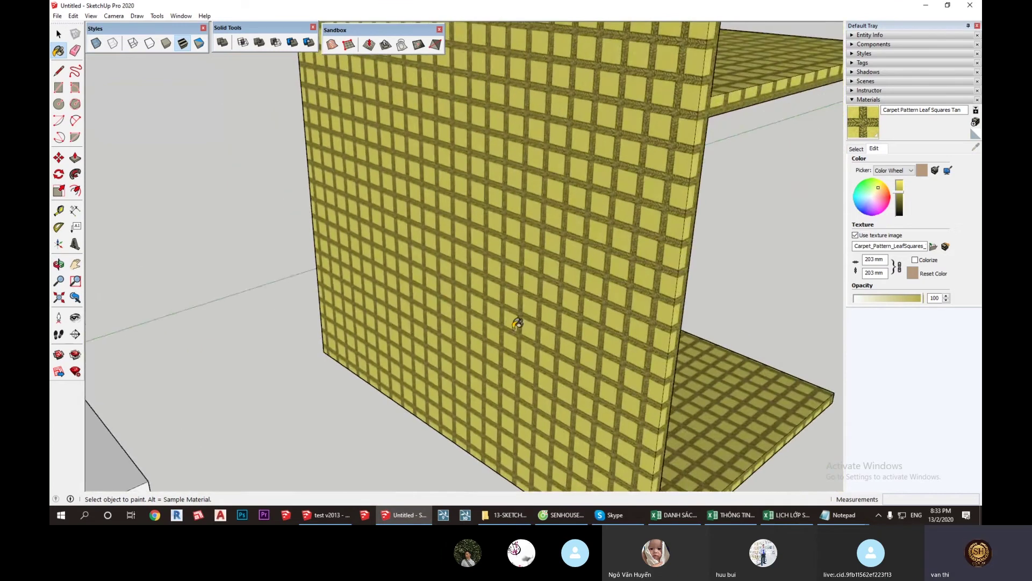
scroll(517, 323, "up", 2)
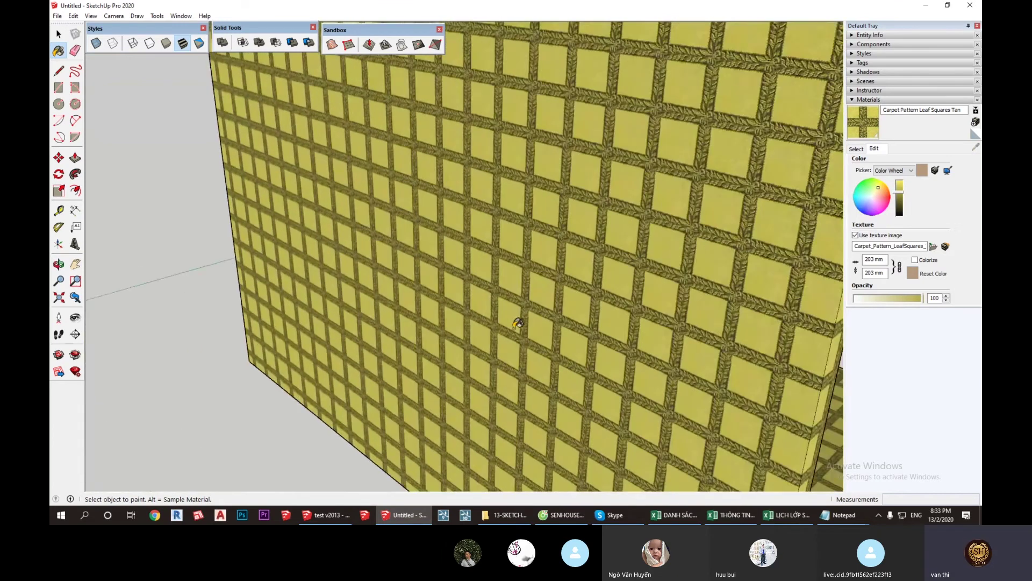
left_click(883, 195)
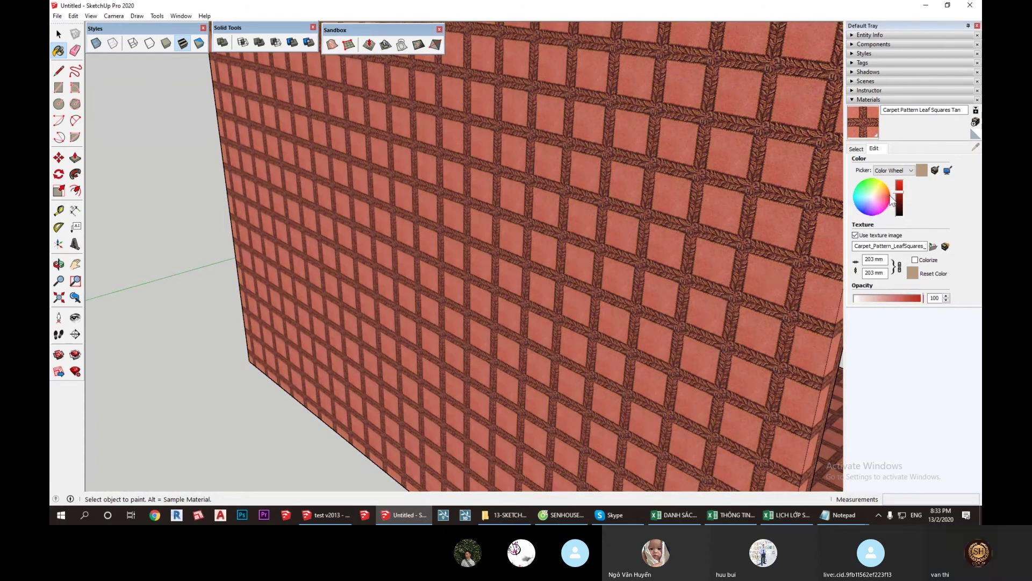
left_click_drag(888, 208, 908, 203)
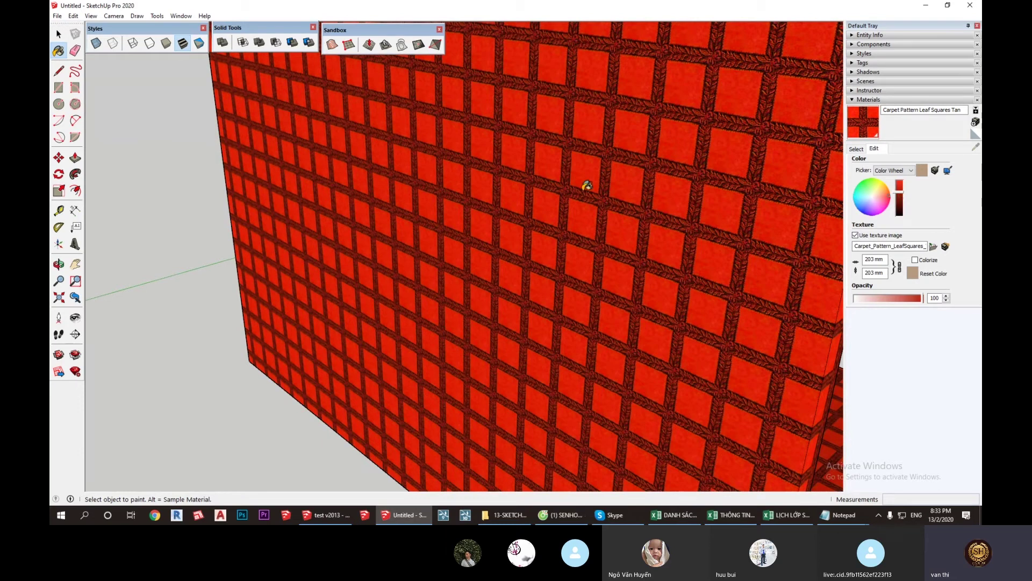
left_click(902, 183)
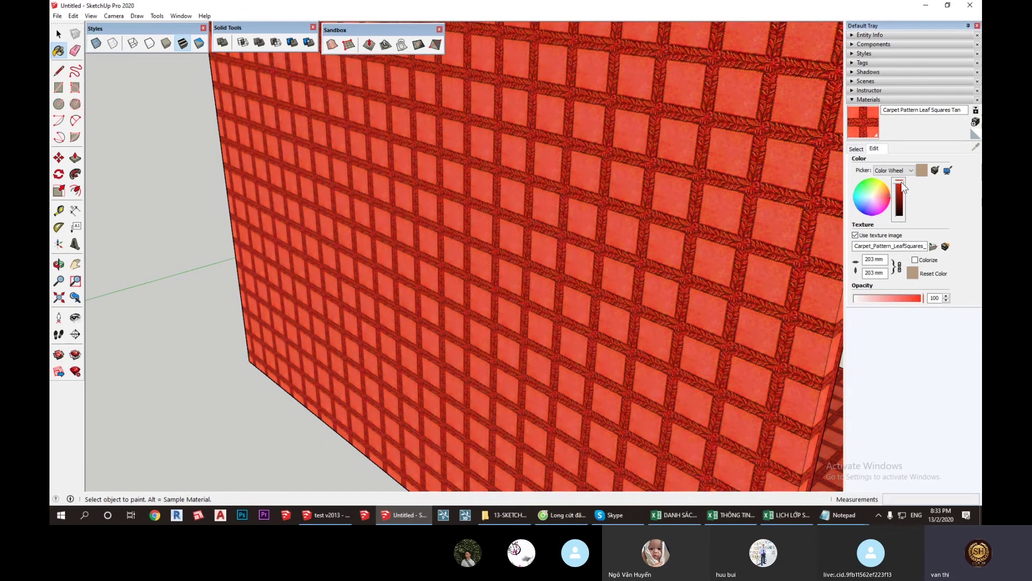
mouse_move(904, 184)
left_mouse_down()
mouse_move(903, 210)
mouse_move(901, 183)
left_mouse_up()
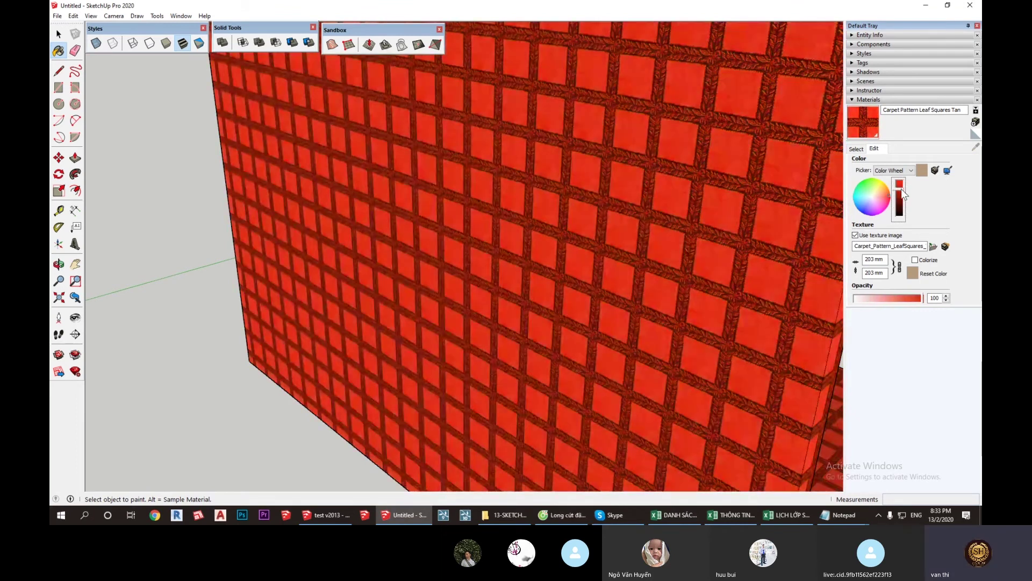
Step: Settle on bright green for the material and zoom out to view the whole model
left_click(874, 186)
scroll(668, 219, "down", 2)
scroll(590, 247, "down", 3)
scroll(590, 246, "down", 3)
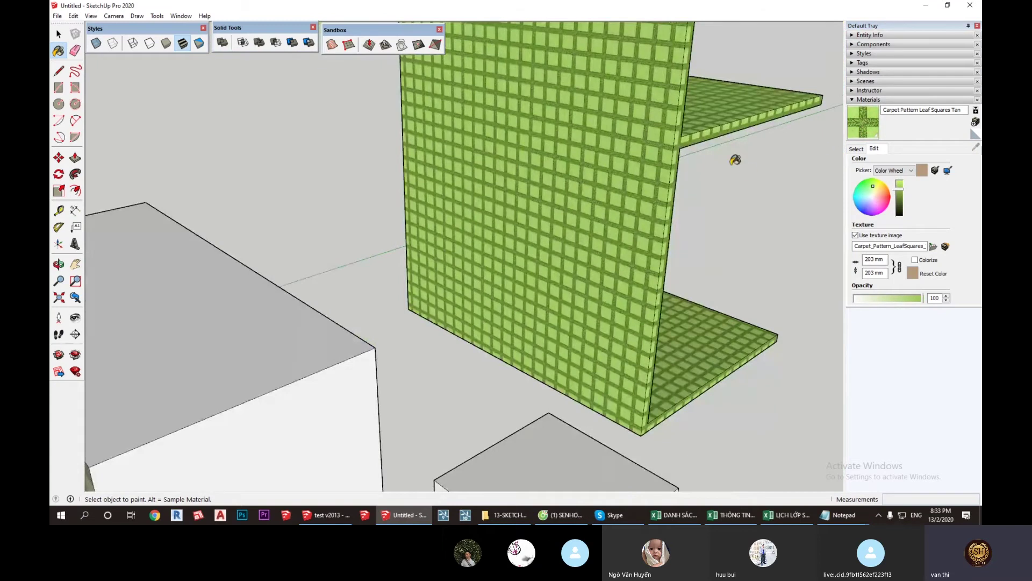
scroll(818, 121, "up", 1)
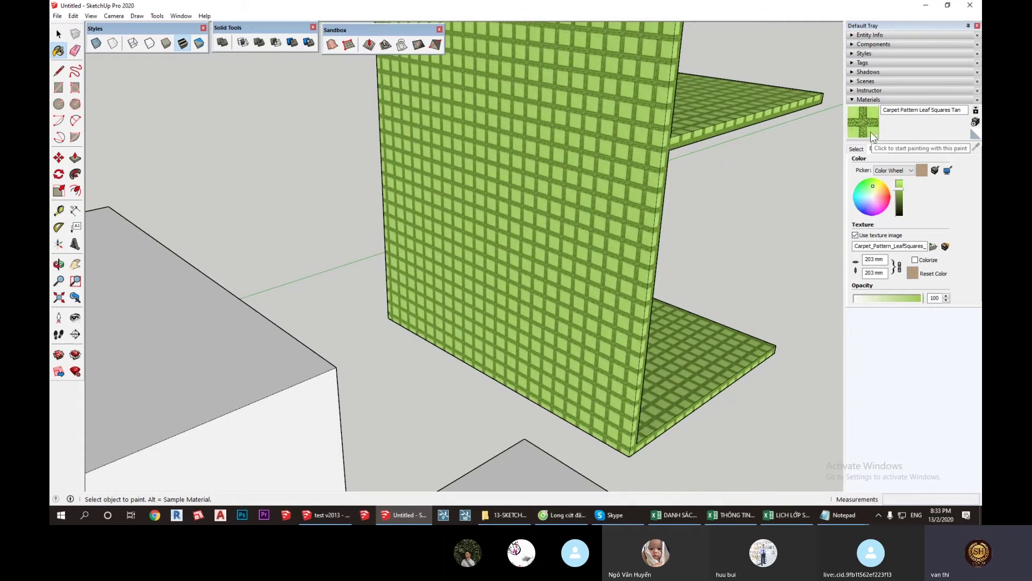
scroll(645, 194, "down", 2)
scroll(647, 203, "down", 3)
scroll(648, 162, "down", 2)
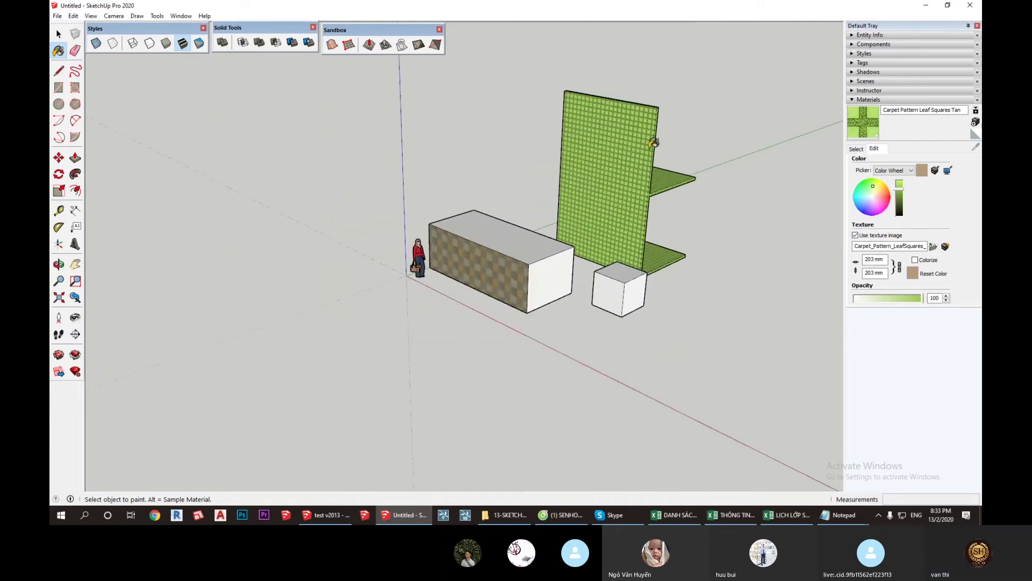
scroll(653, 142, "up", 2)
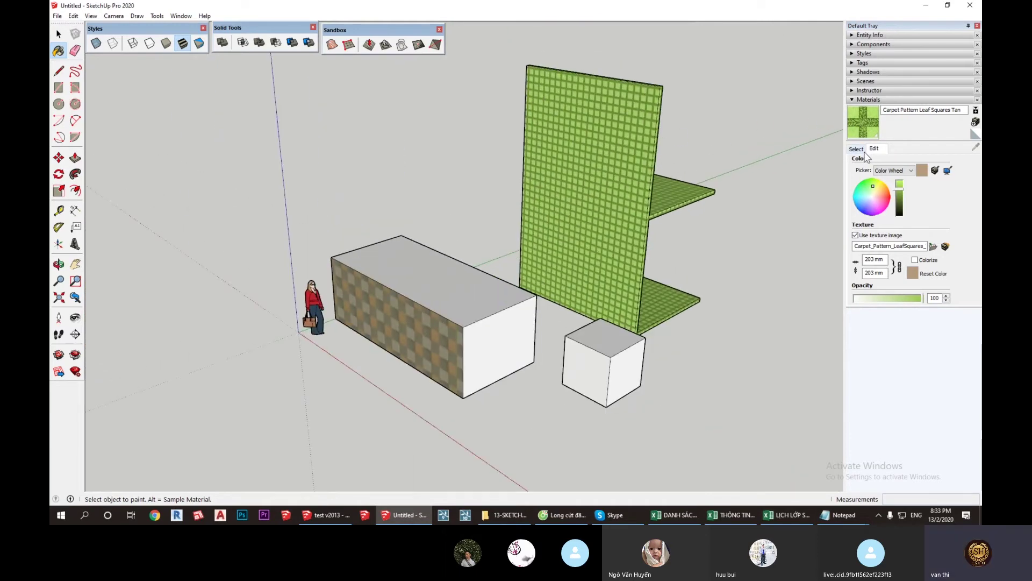
scroll(485, 398, "up", 1)
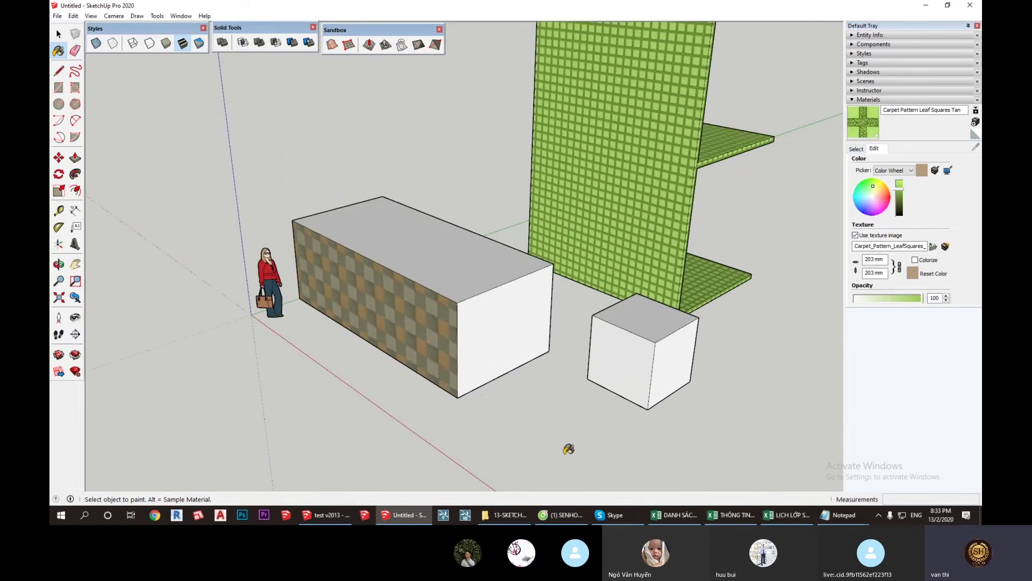
mouse_move(562, 515)
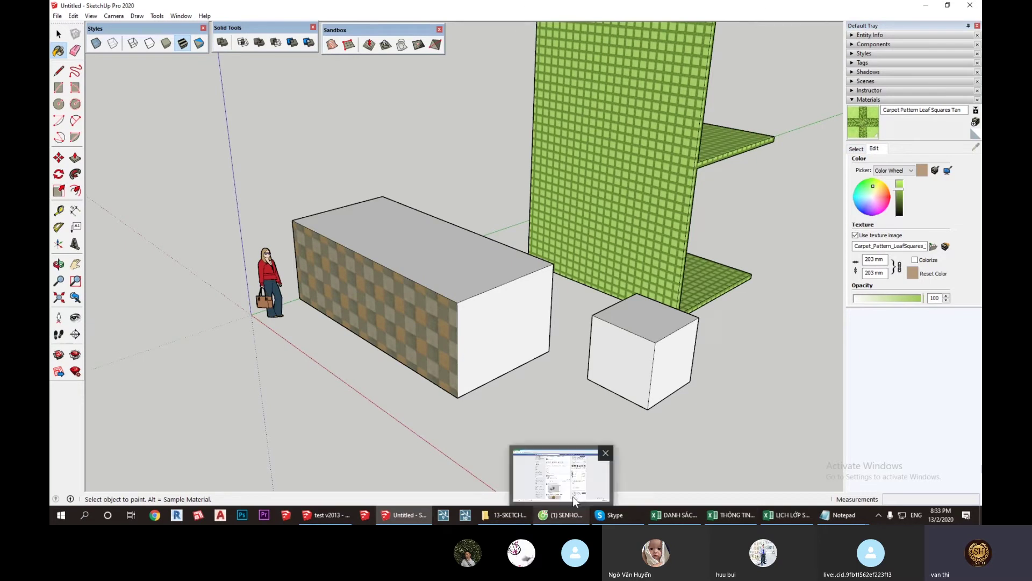
Step: Search Google for 'NỘI THẤT MAU XANH' in a new browser tab
left_click(573, 497)
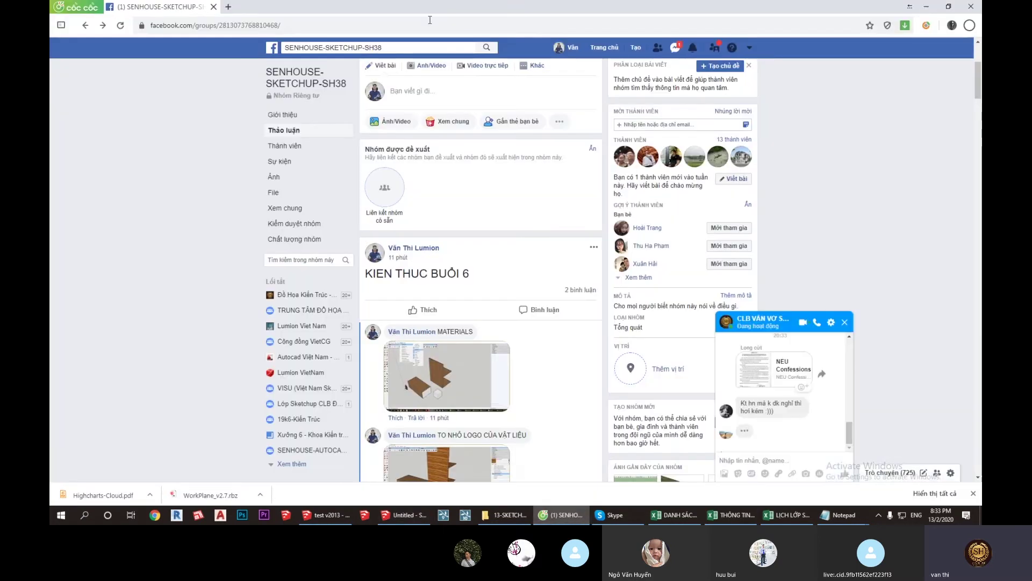
left_click(228, 6)
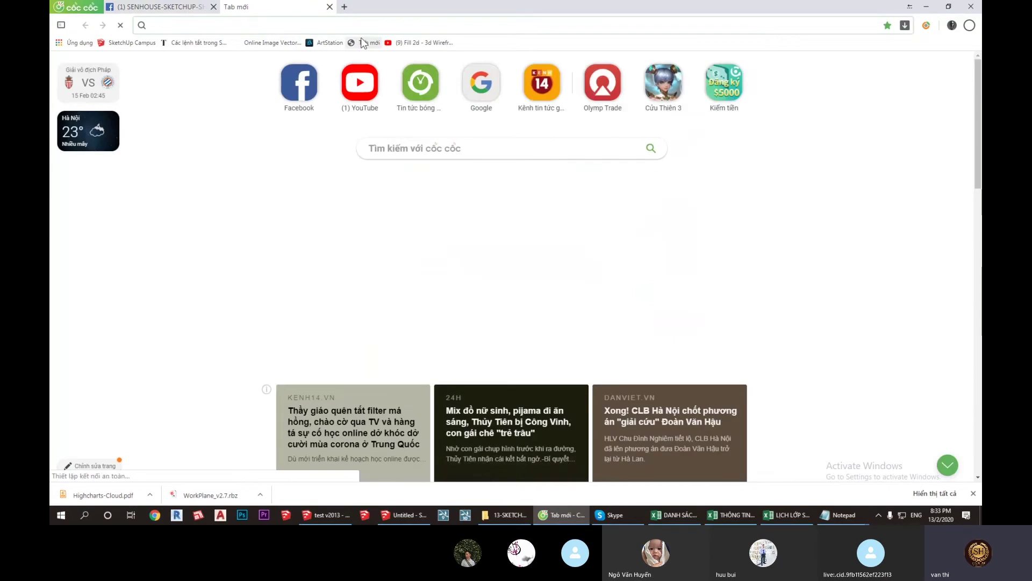
type("google.com")
key("Return")
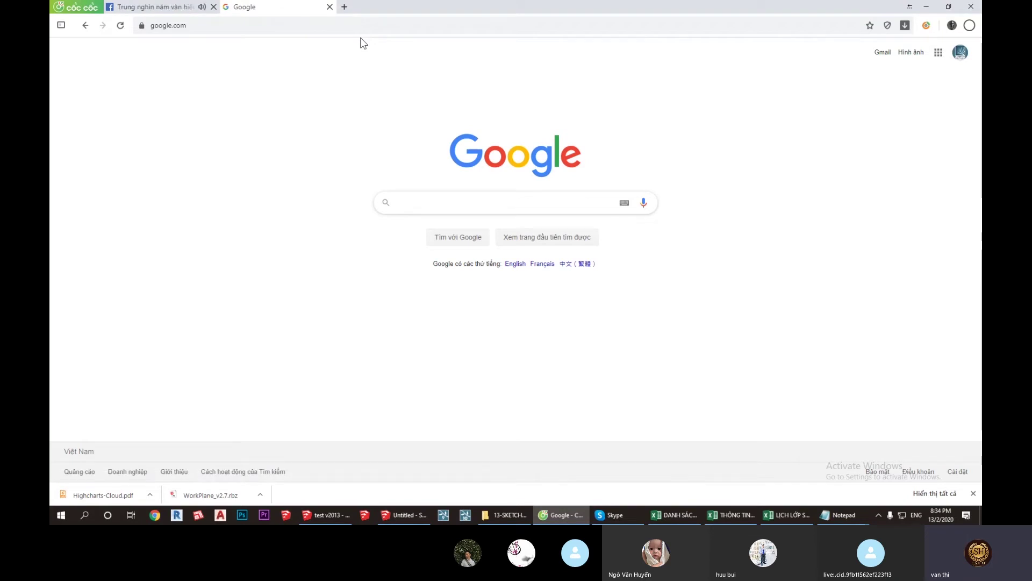
type("NO")
type("I THẤT MAU XANH")
key("Return")
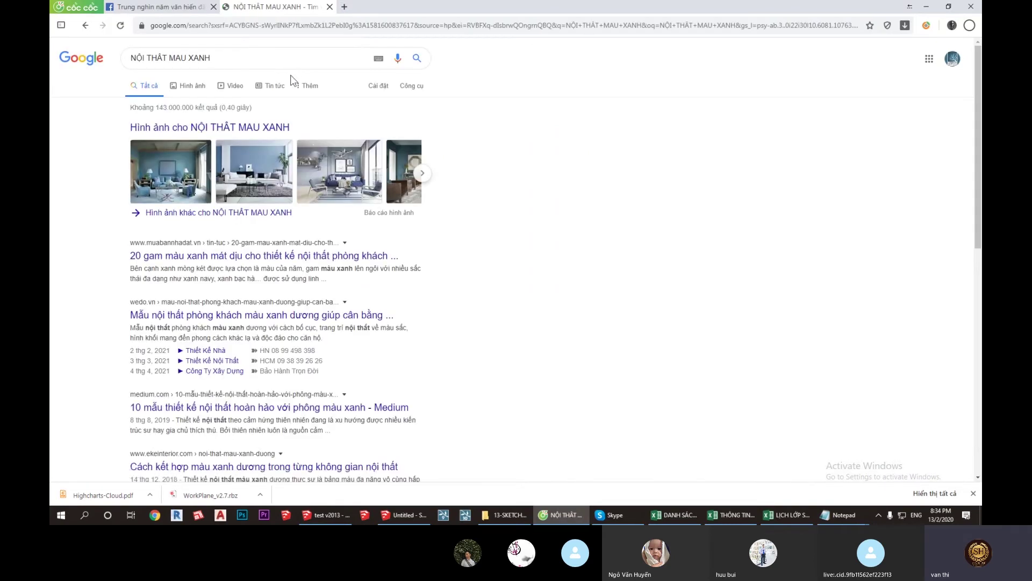
Step: Preview a blue living-room image from the image results, then return to the Untitled SketchUp model
left_click(192, 87)
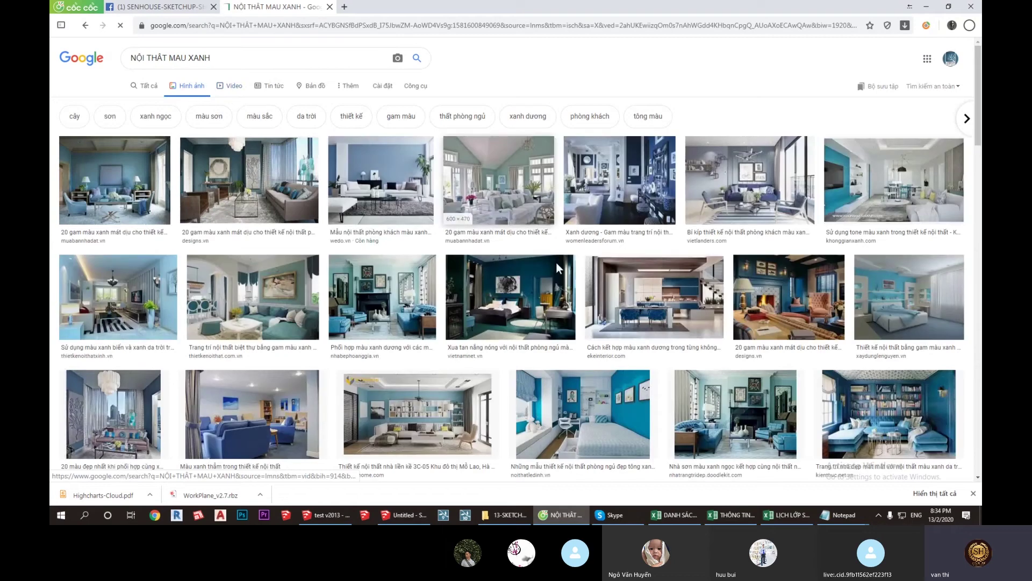
scroll(486, 337, "down", 2)
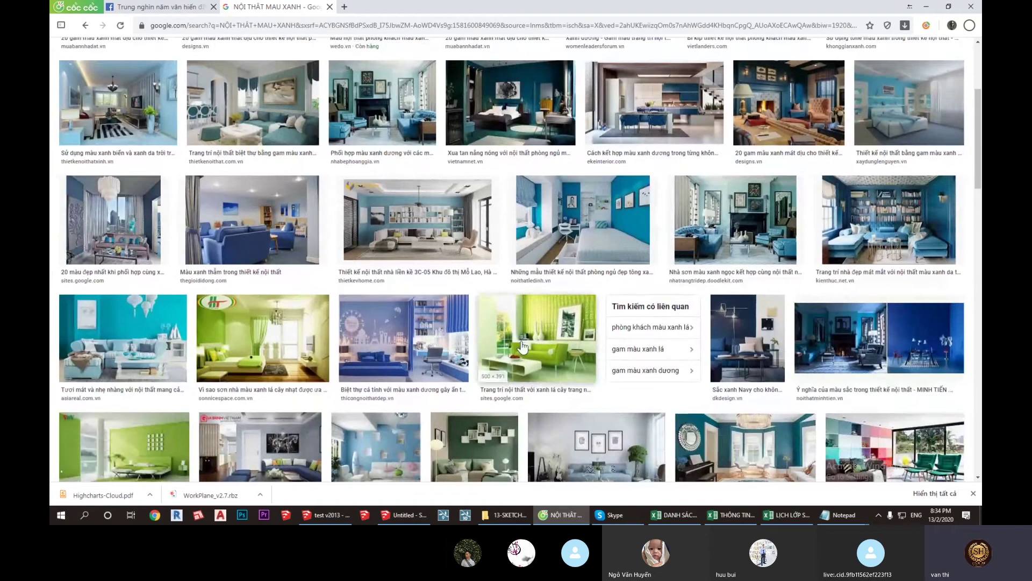
scroll(483, 281, "up", 3)
left_click(248, 183)
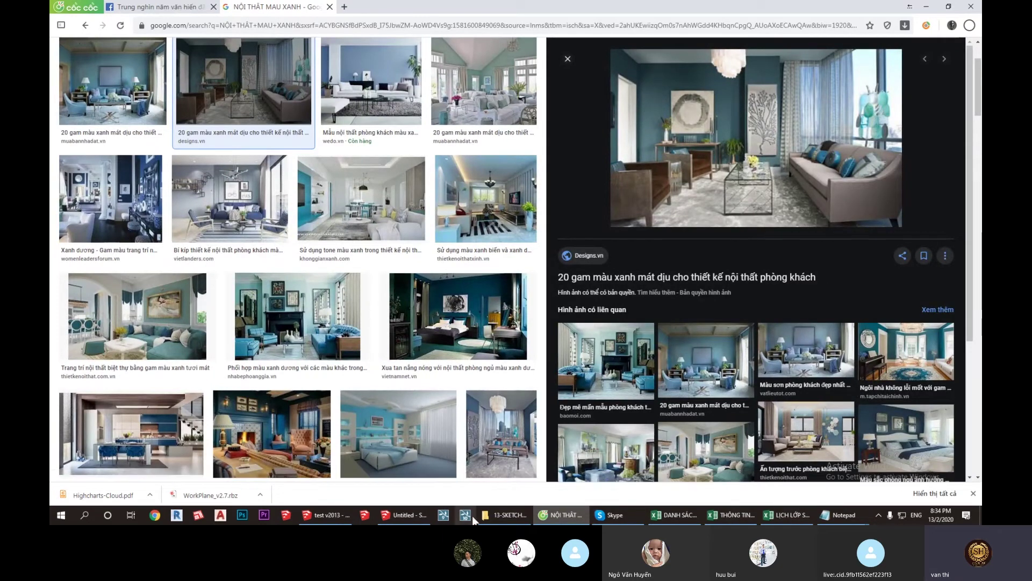
mouse_move(327, 515)
left_click(312, 512)
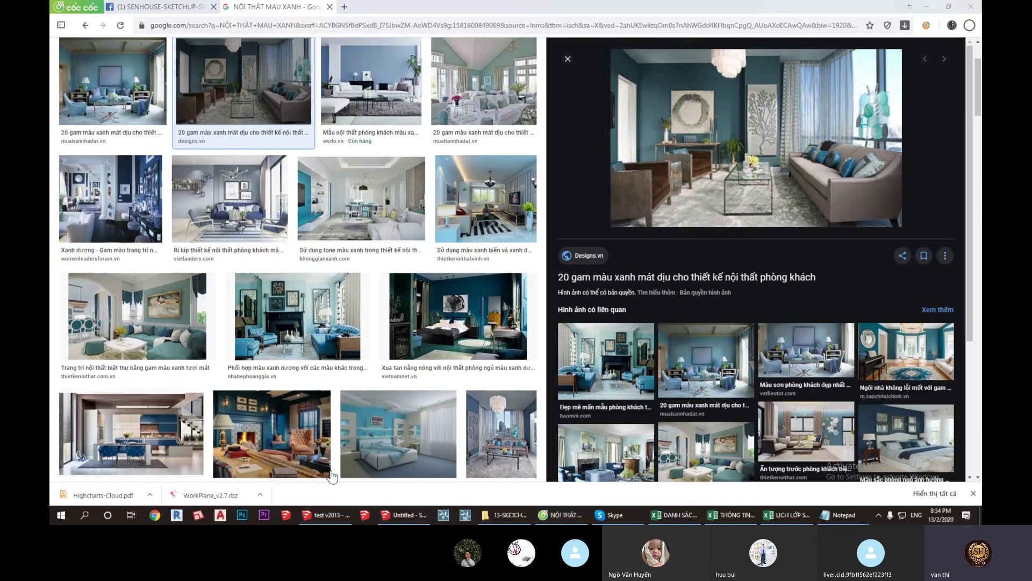
left_click(409, 513)
Step: Switch the wall material from green to a medium blue and adjust its brightness
scroll(689, 125, "up", 5)
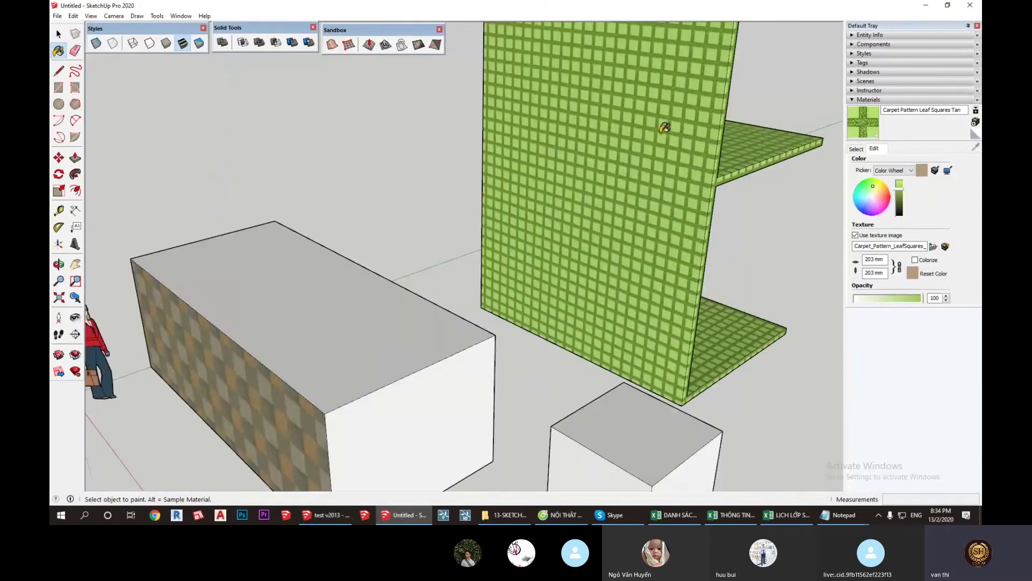
left_click(865, 204)
left_click(900, 194)
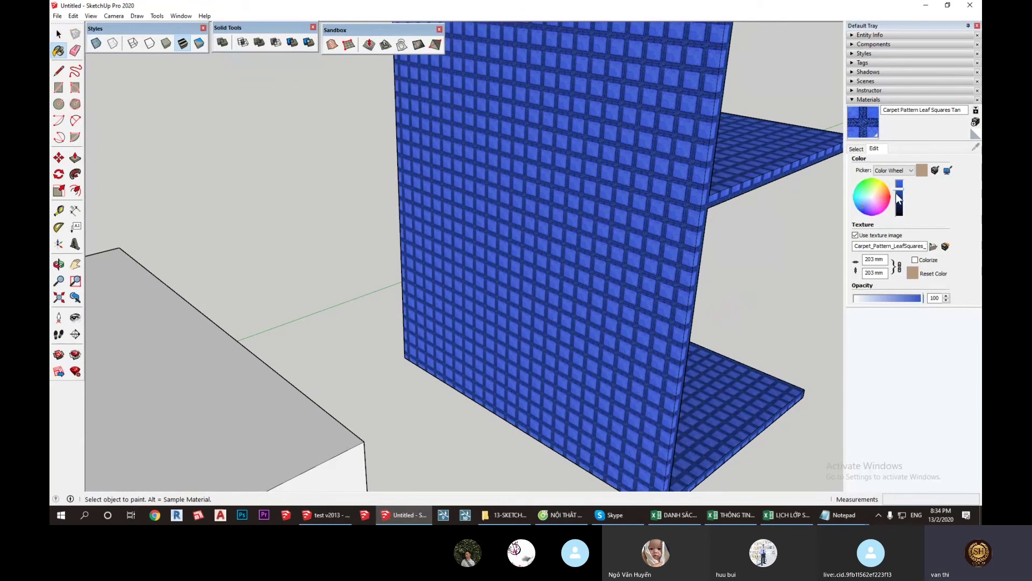
left_click_drag(900, 207, 899, 183)
mouse_move(562, 515)
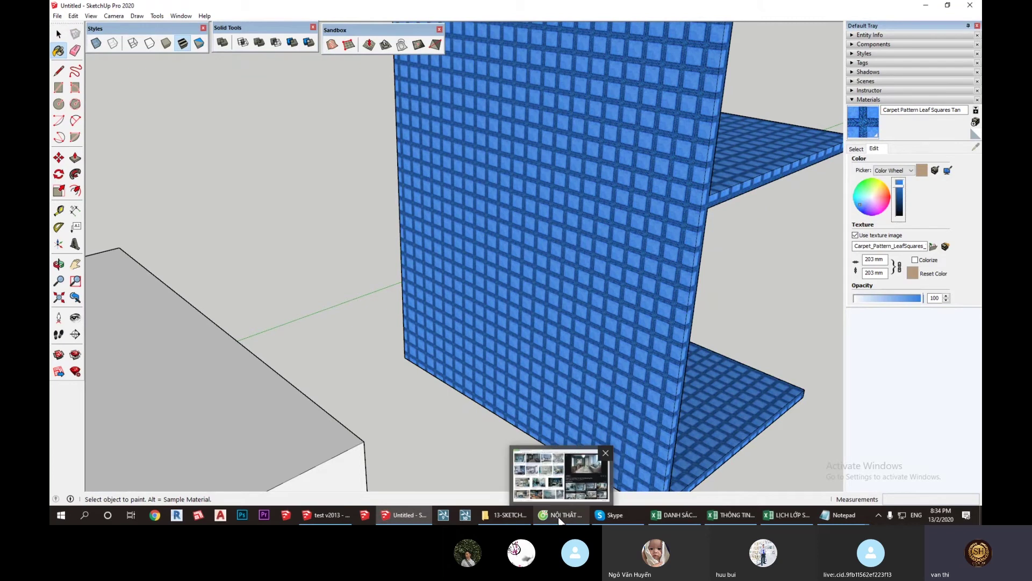
Step: Search Google Images for 'MÃ MÀU XANH DULUX' blue Dulux colour codes
left_click(560, 496)
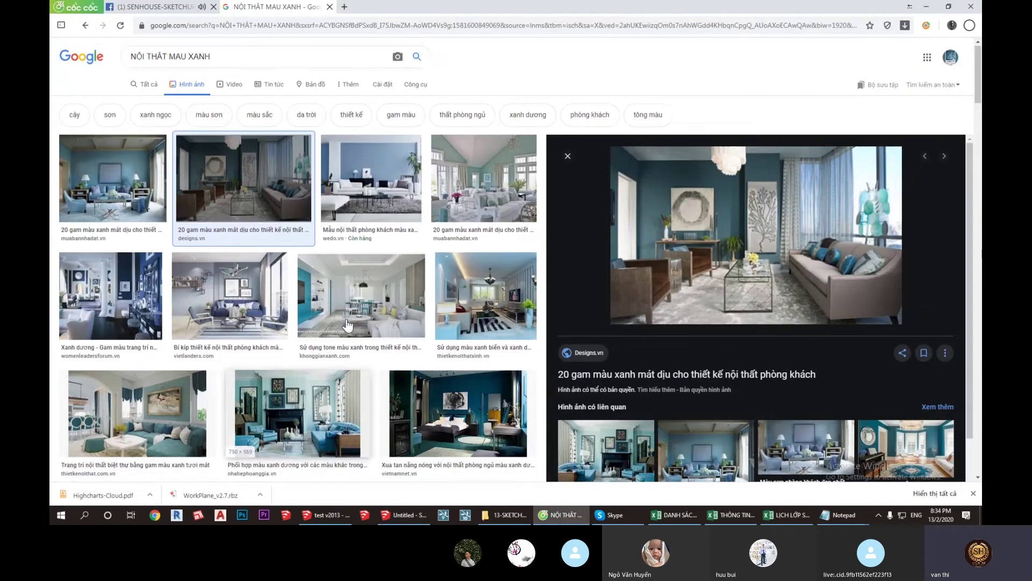
triple_click(183, 58)
type("M")
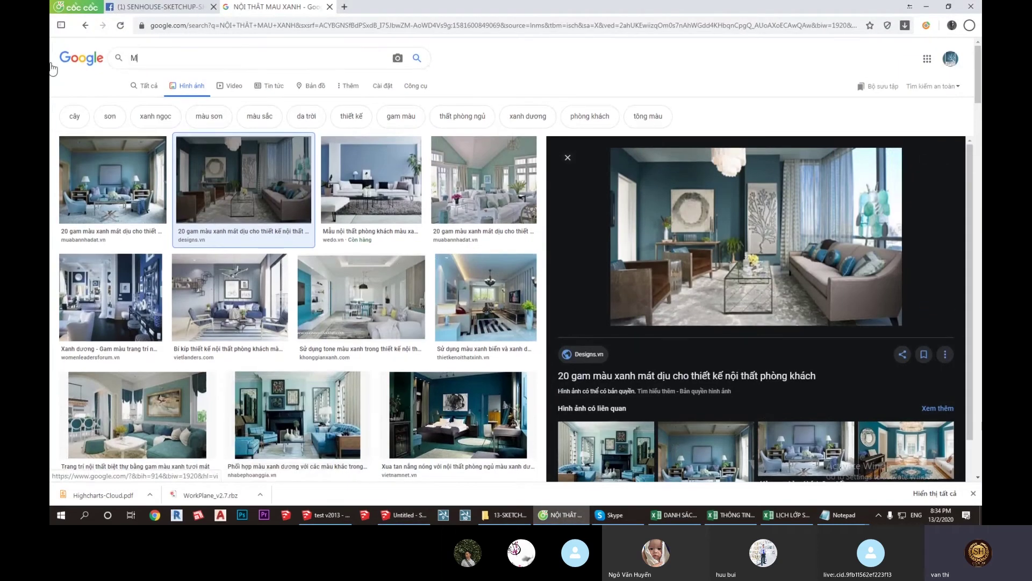
type("AP")
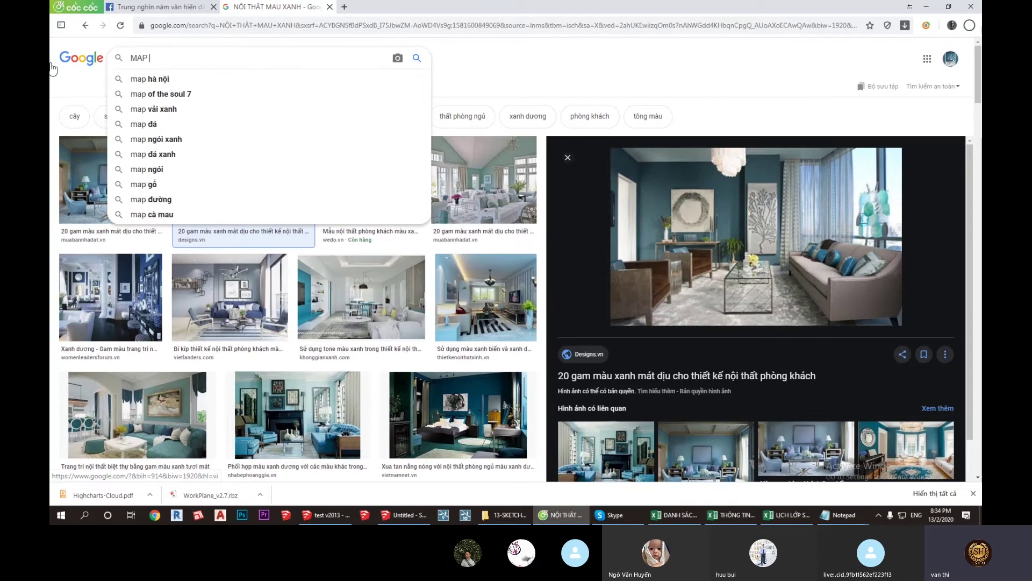
key("BackSpace")
type("Ã MAUÀ DULUX")
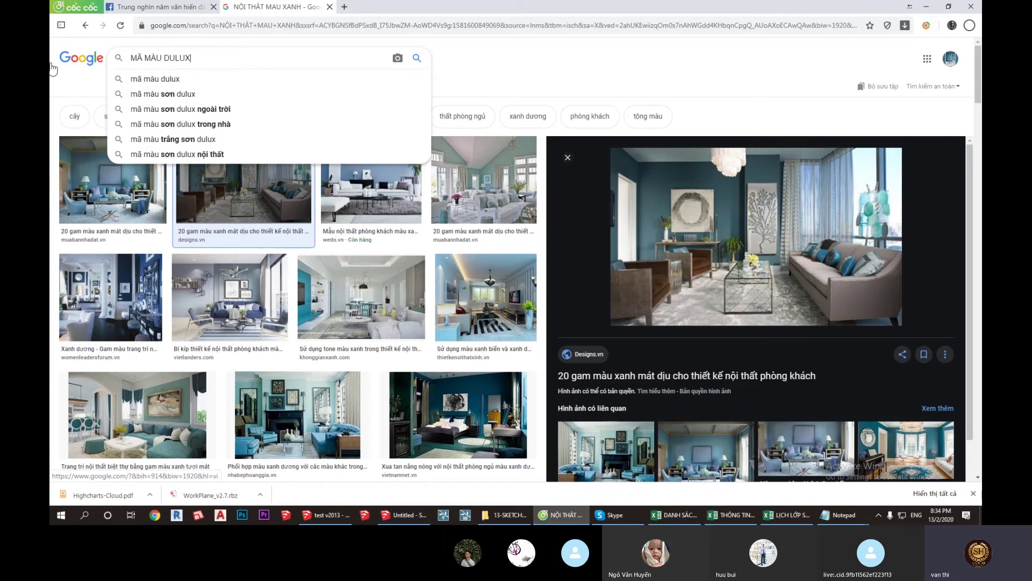
key("Return")
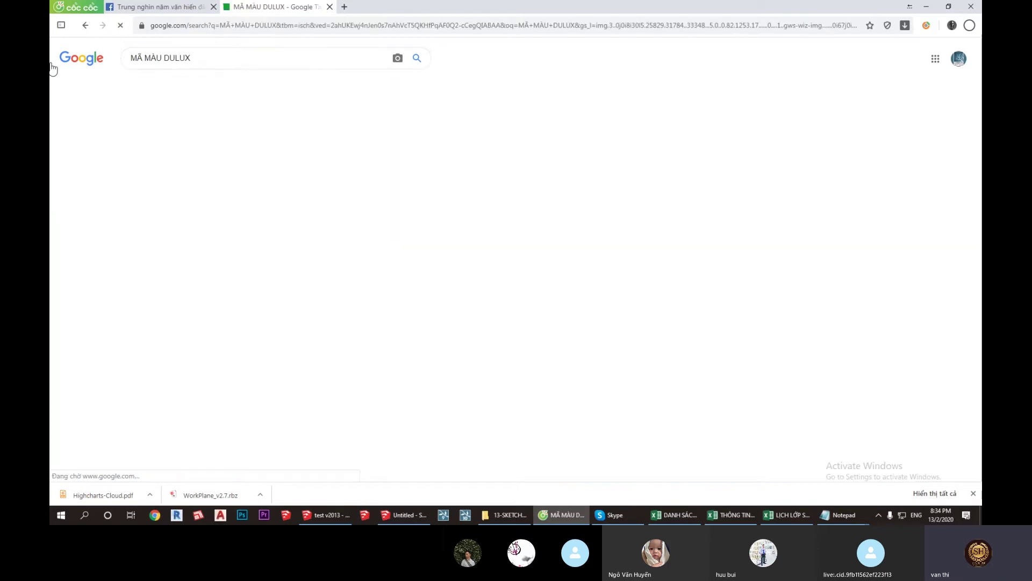
left_click(165, 57)
type("XANH")
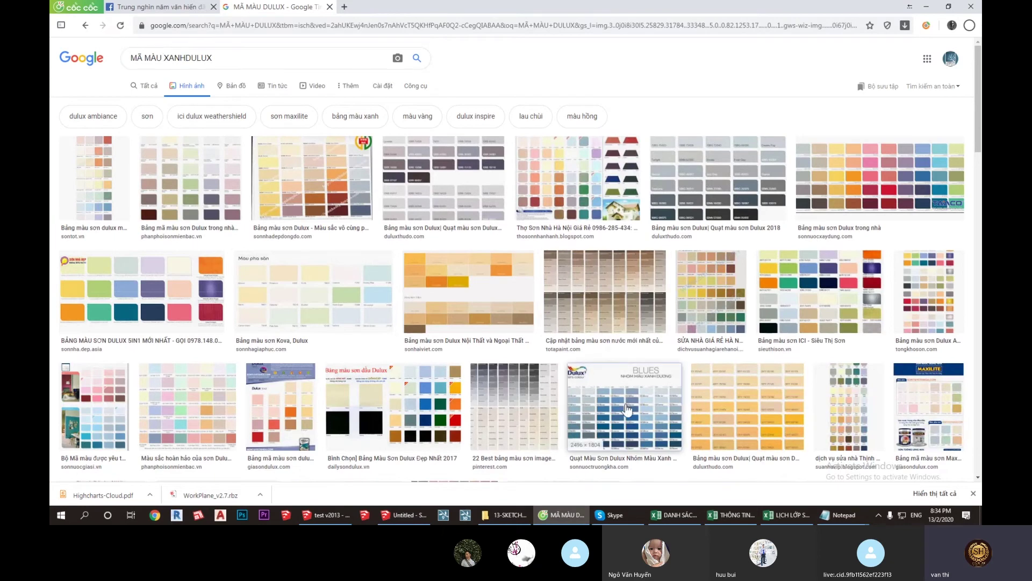
Step: Save the Dulux Blues colour chart to the Desktop as unnamed.jpg
left_click(624, 408)
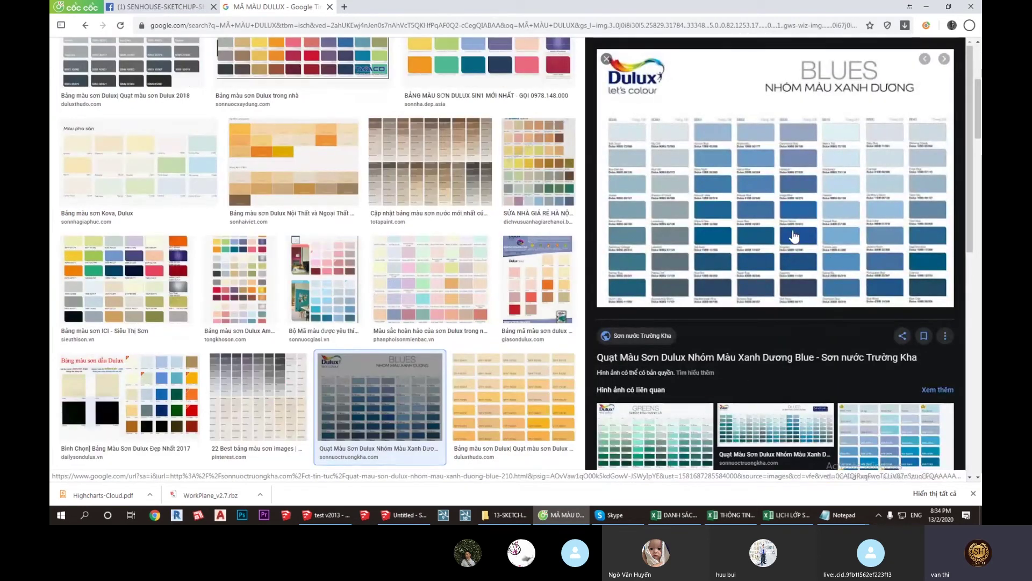
right_click(729, 160)
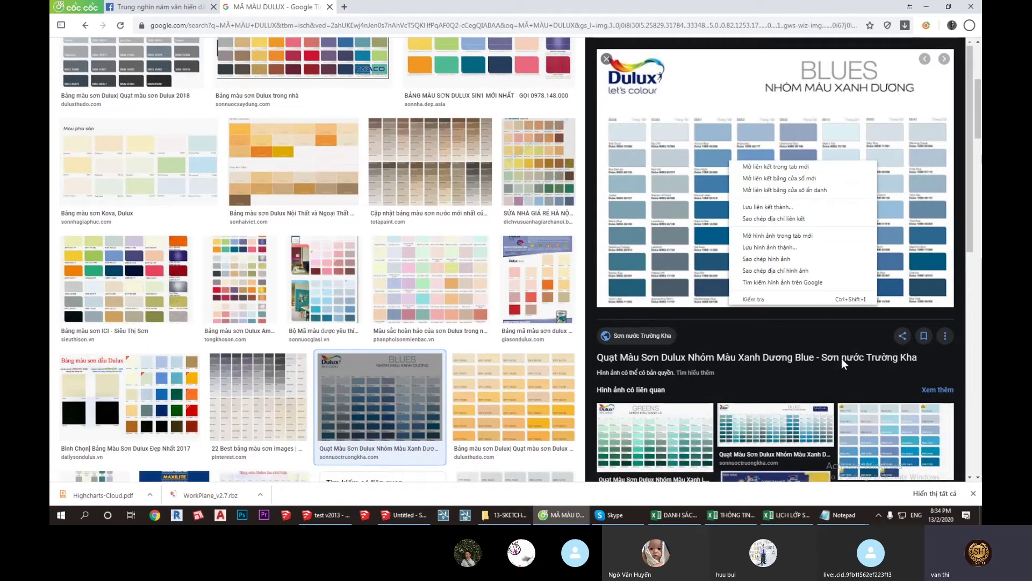
left_click(769, 247)
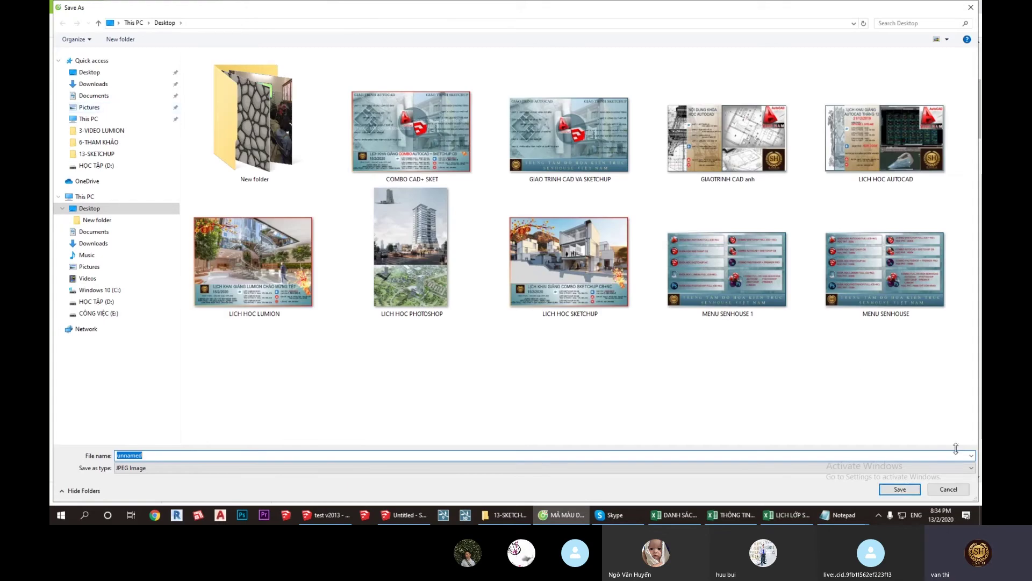
left_click(898, 489)
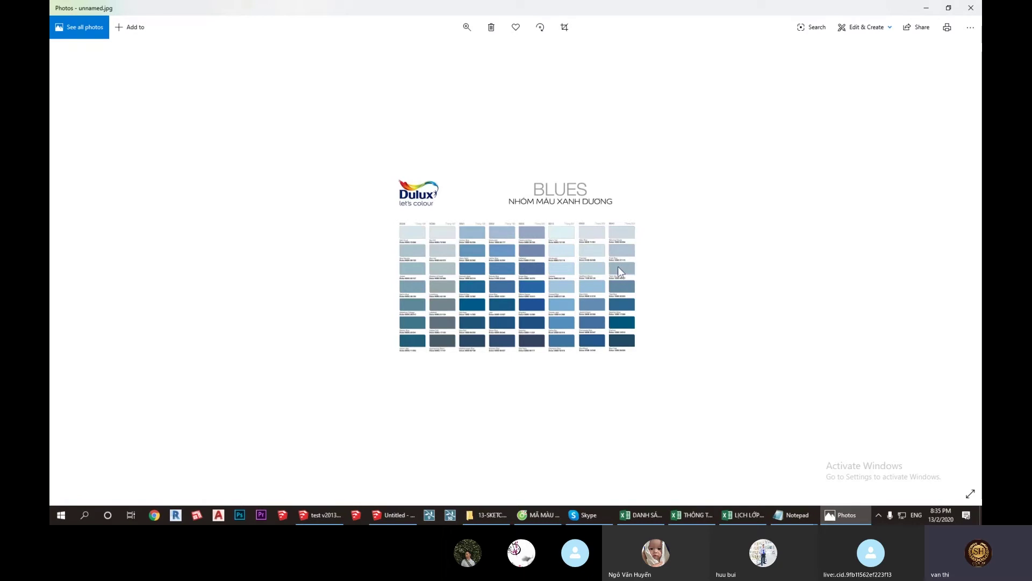
key("Print")
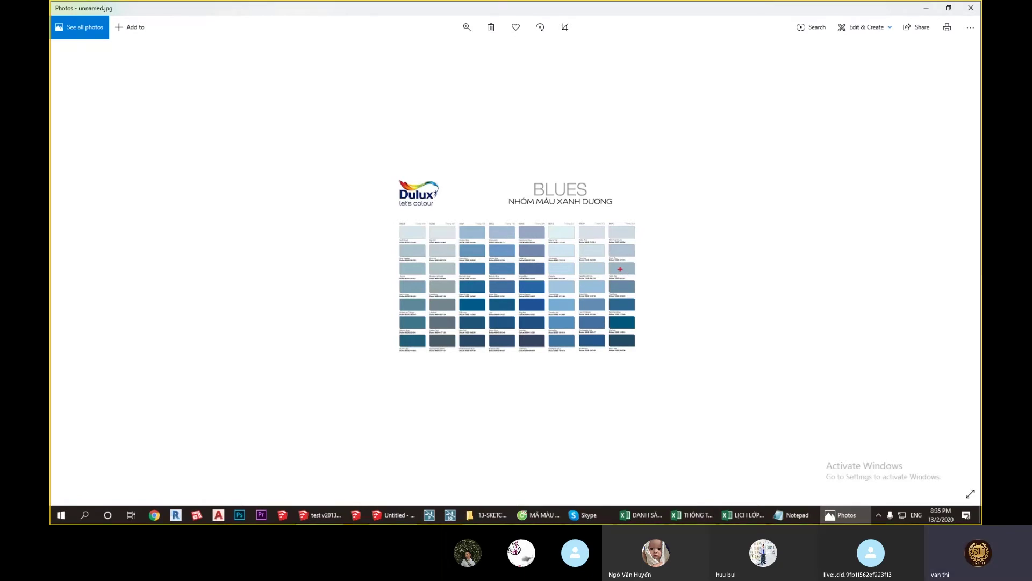
left_click(633, 269)
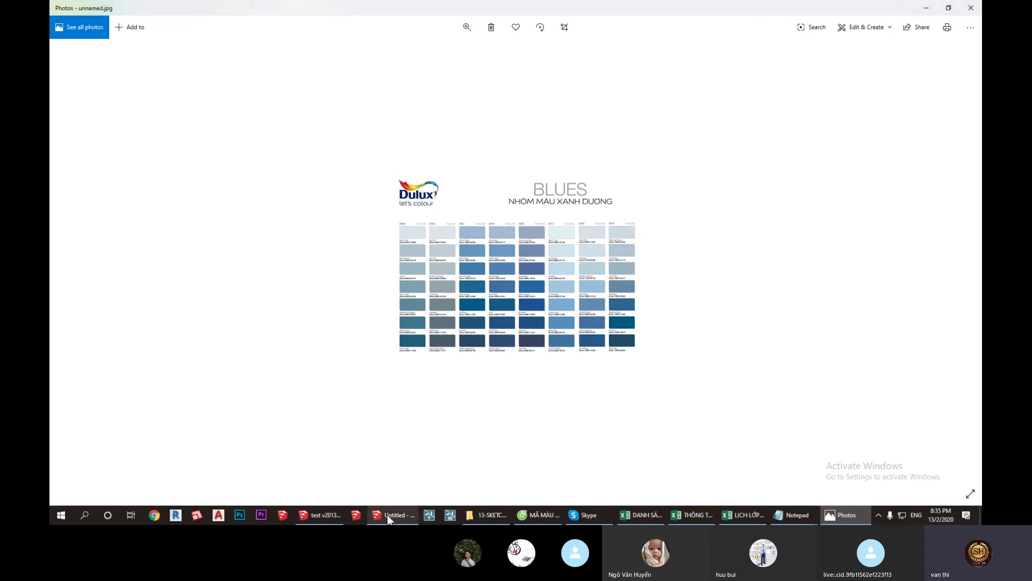
Step: Bring SketchUp forward and snap it to the left half beside the colour chart
mouse_move(394, 514)
left_click(384, 485)
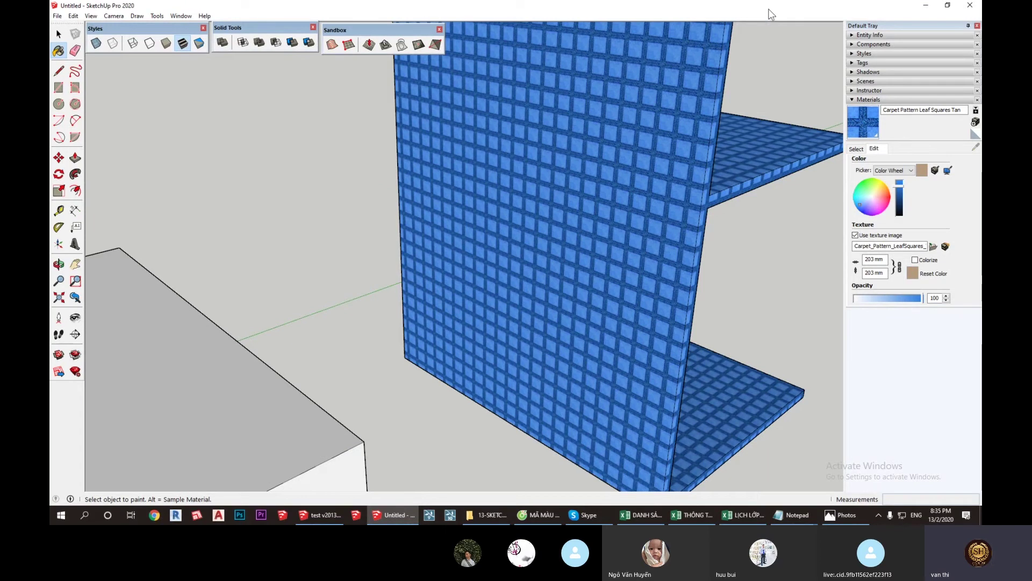
left_click_drag(769, 15, 95, 70)
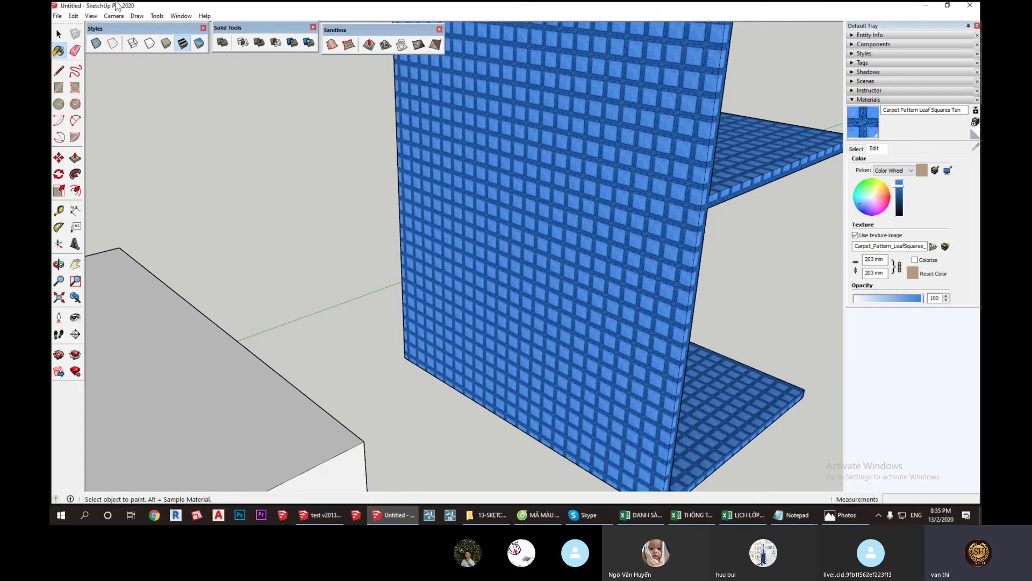
left_click_drag(96, 70, 51, 73)
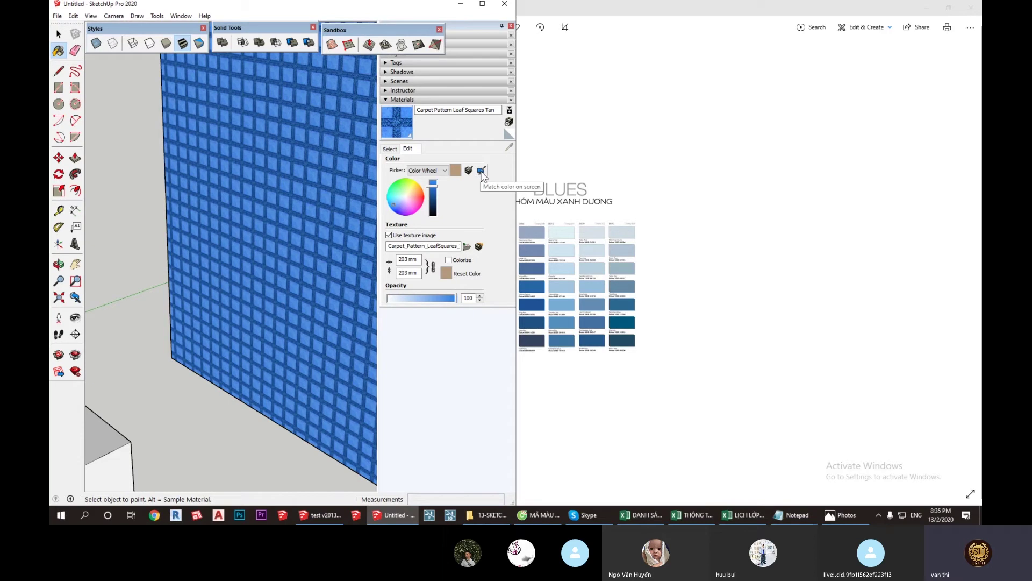
Step: Set the carpet material to a vivid blue sampled from the Dulux chart with Match color on screen
left_click(482, 171)
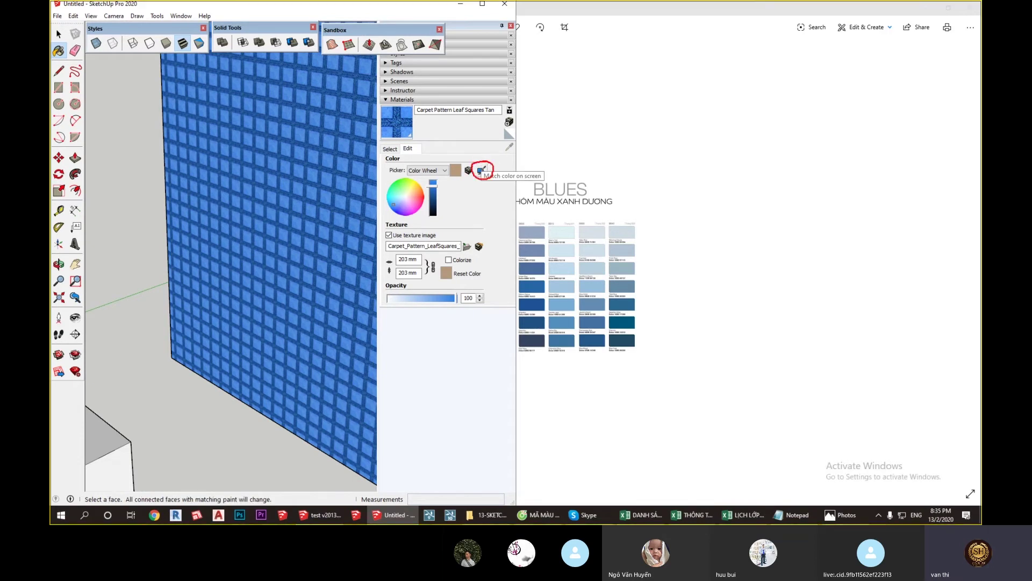
key("Escape")
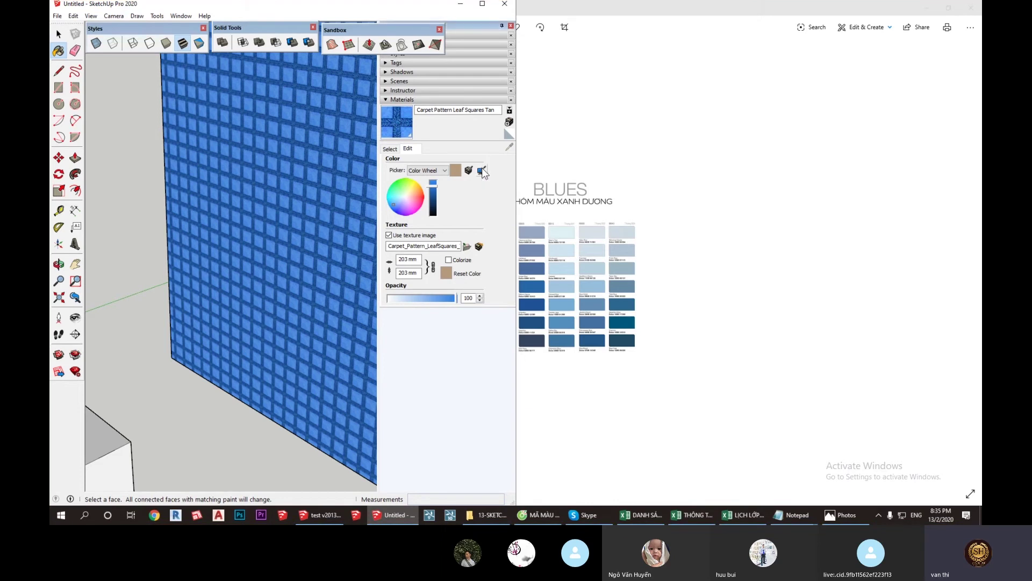
left_click(510, 148)
left_click(623, 268)
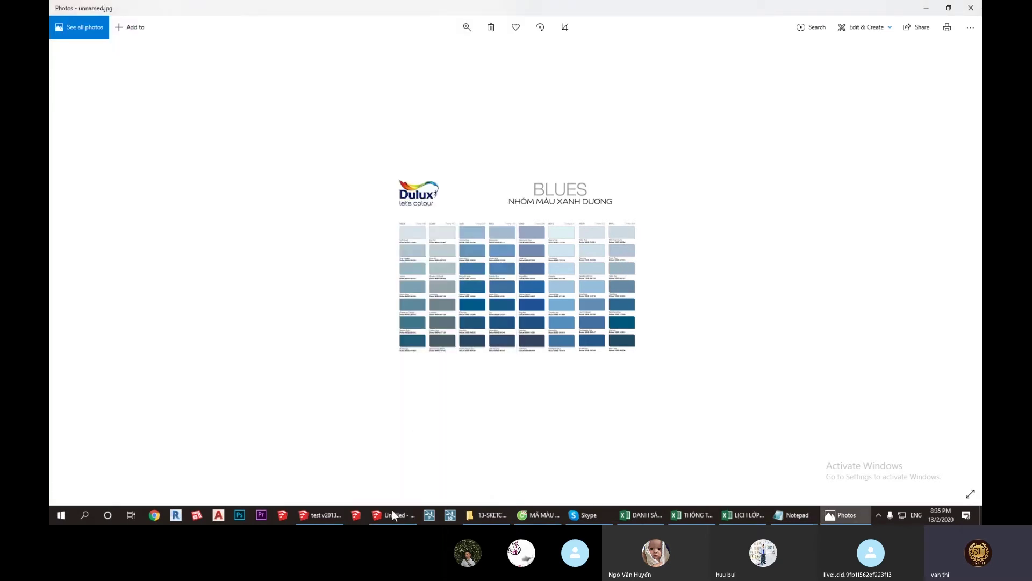
left_click(393, 511)
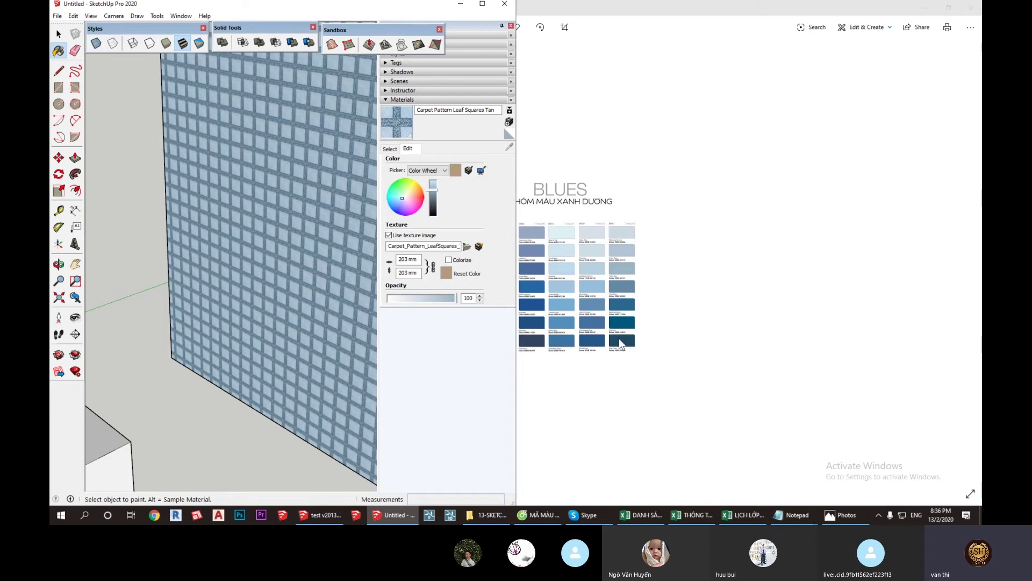
left_click(481, 170)
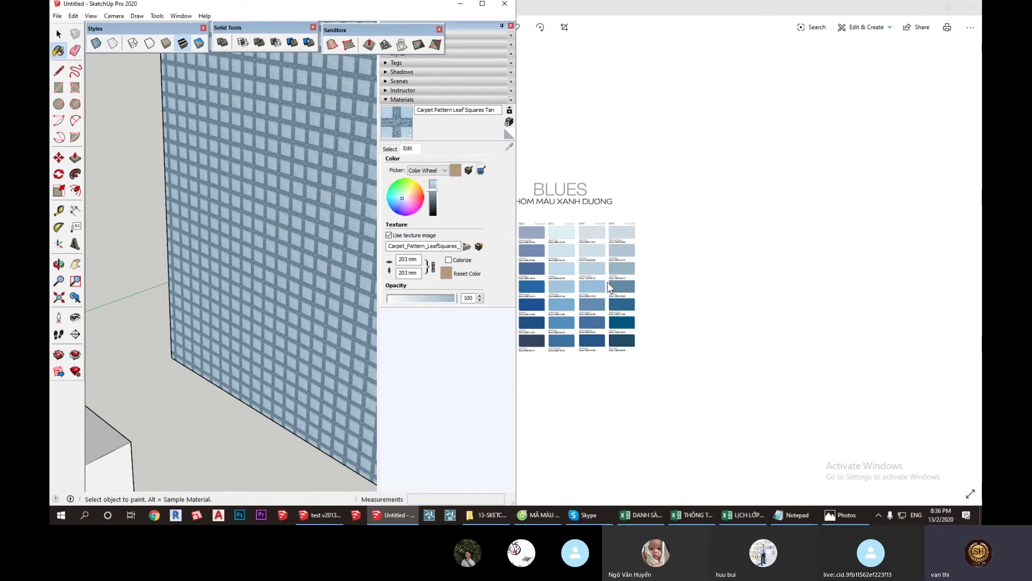
left_click(621, 325)
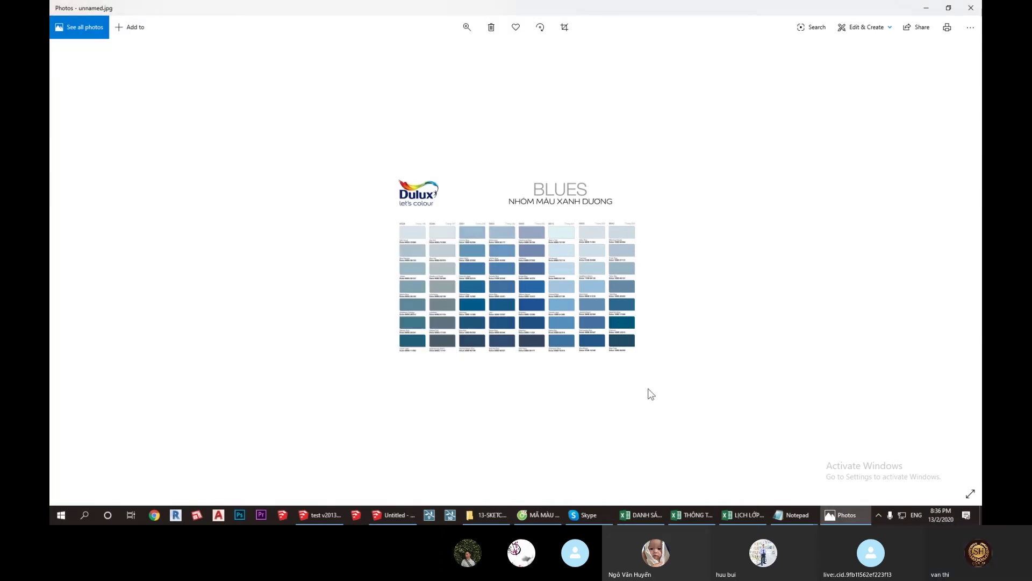
left_click(383, 512)
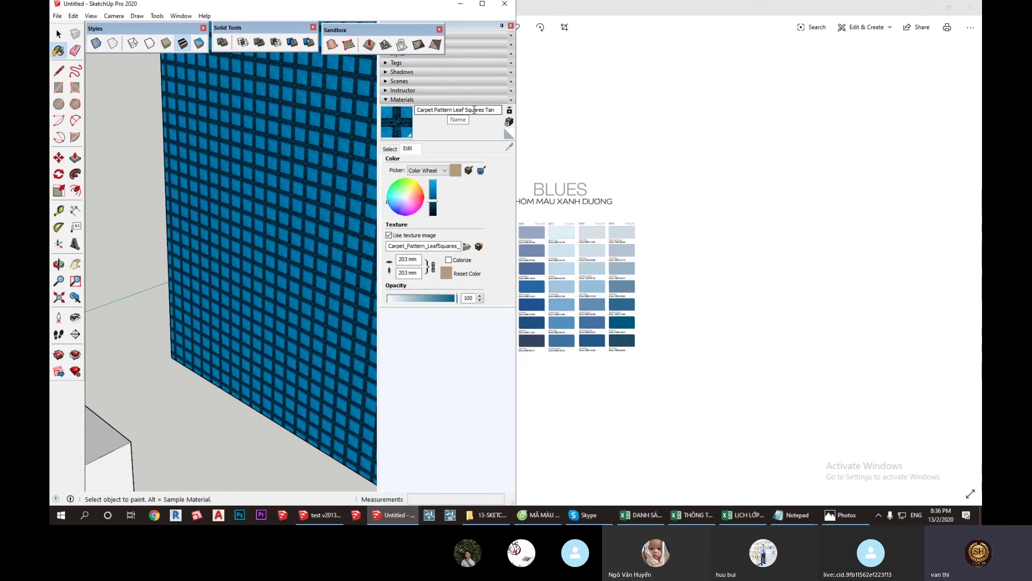
Step: Browse the Colors collection and preview Color B01's settings
left_click(390, 148)
left_click(456, 163)
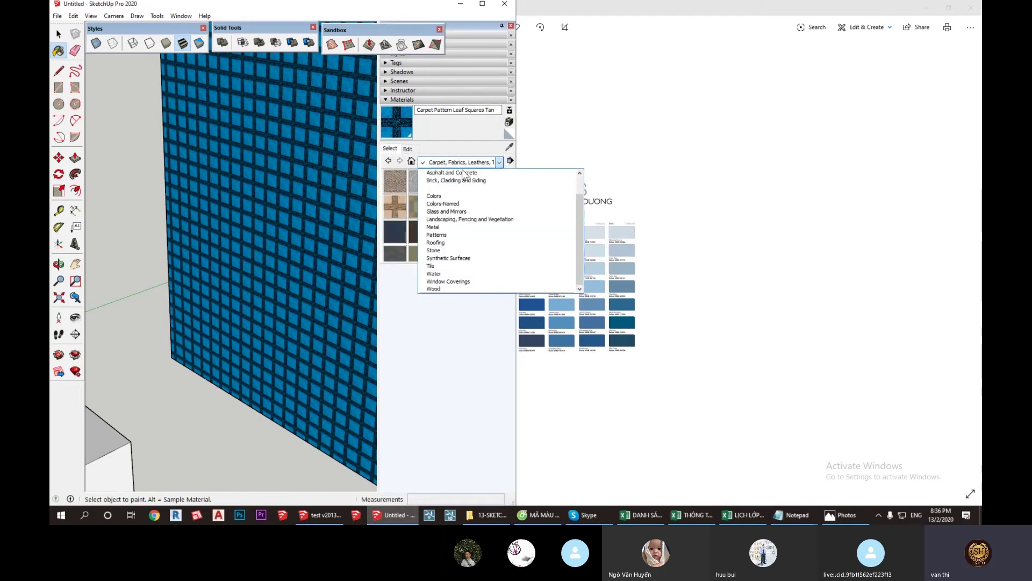
left_click(449, 197)
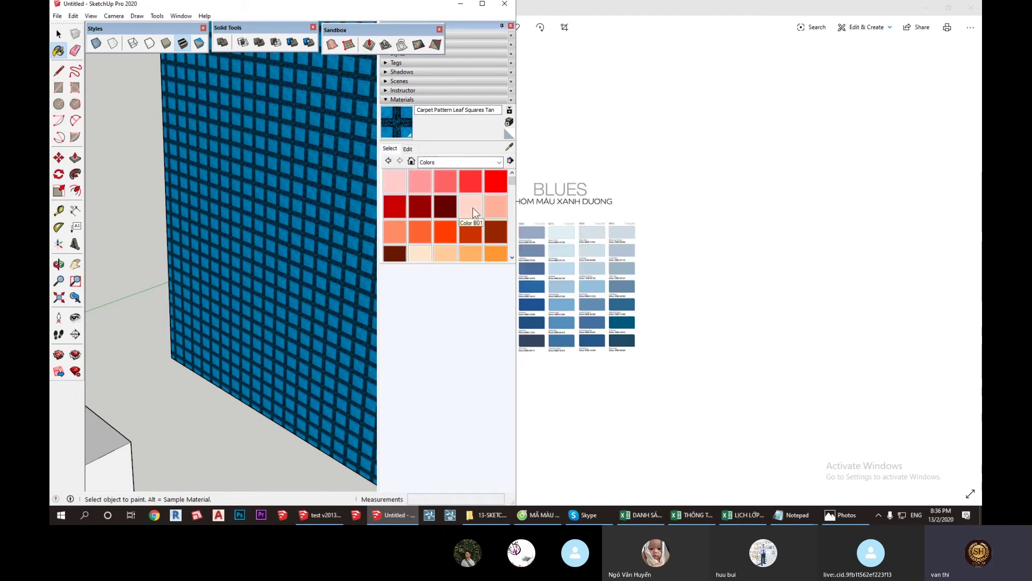
left_click(473, 208)
left_click(408, 148)
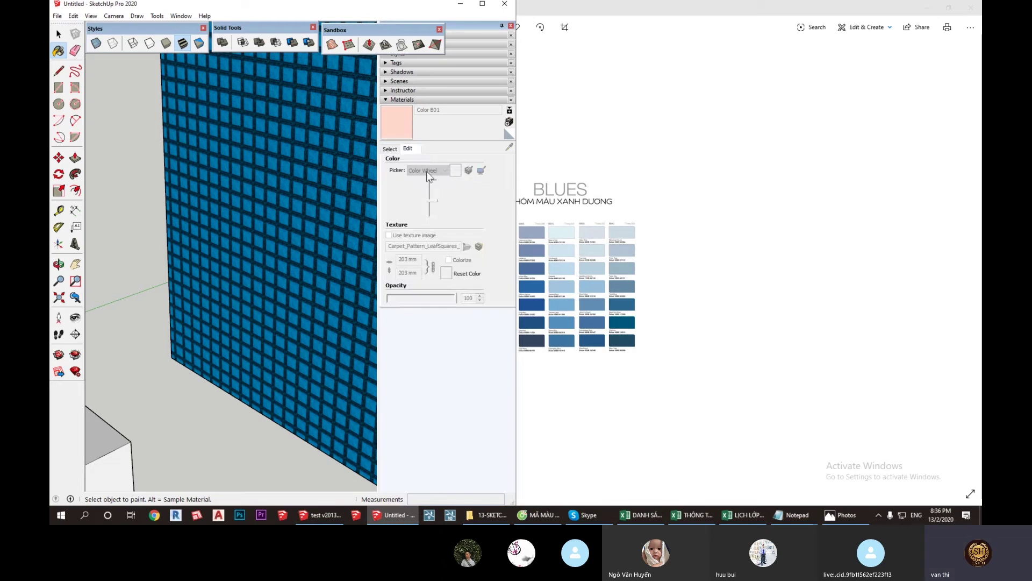
left_click(394, 151)
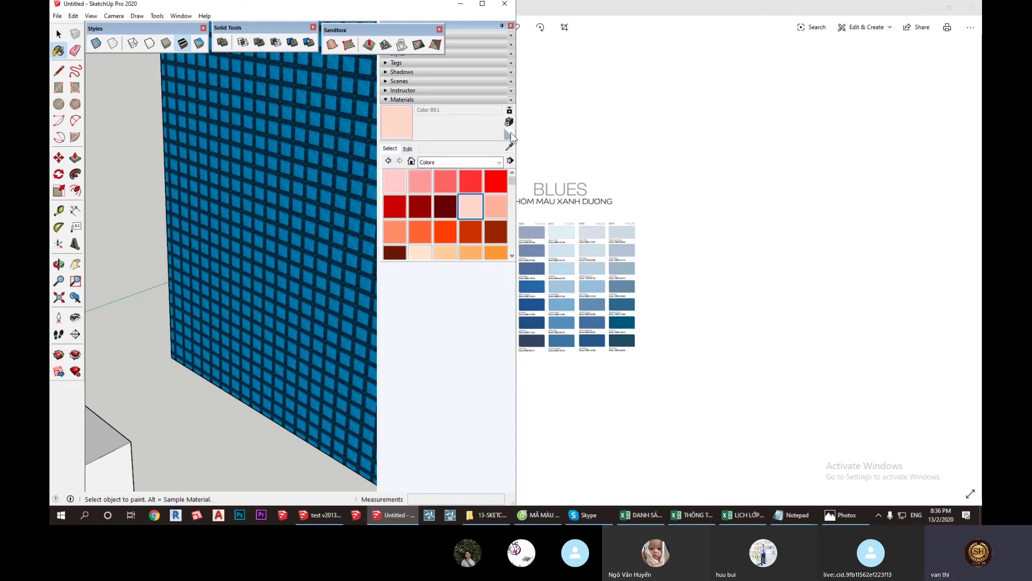
left_click(509, 134)
Step: Preview teal Color H07 in the Colors collection
left_click(411, 149)
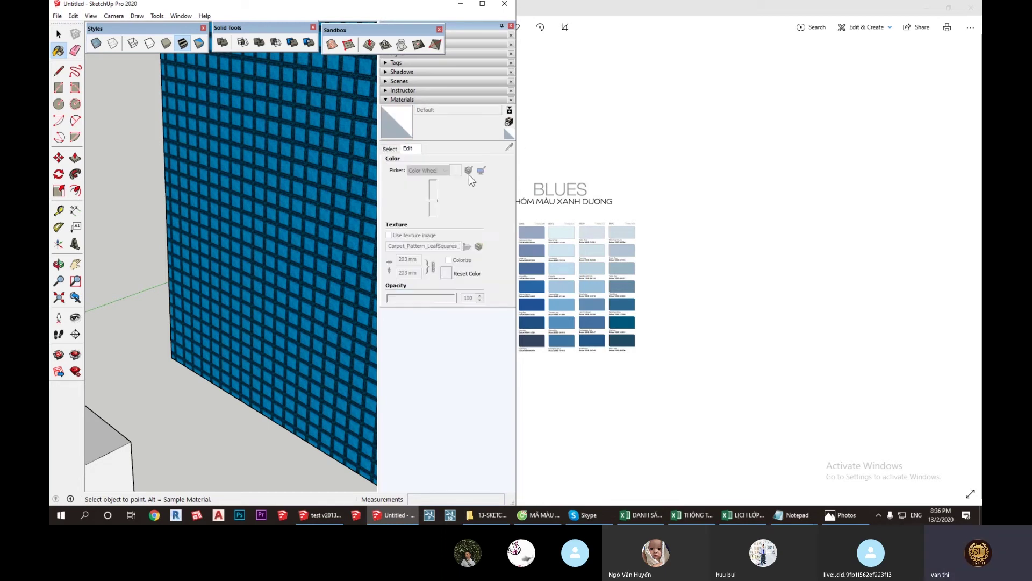
left_click(396, 147)
scroll(435, 196, "down", 3)
scroll(425, 224, "down", 5)
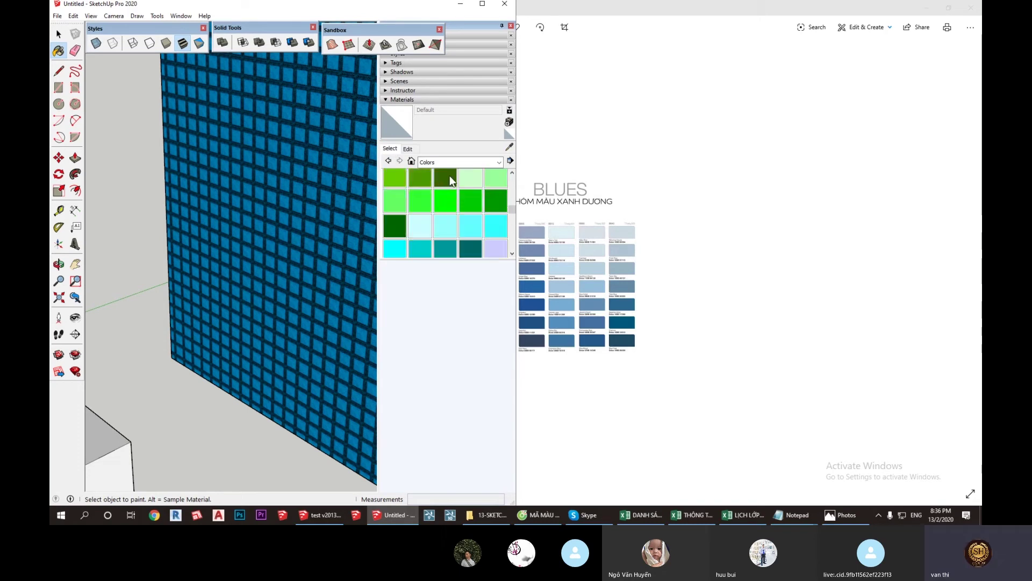
left_click(442, 246)
left_click(407, 149)
left_click(391, 150)
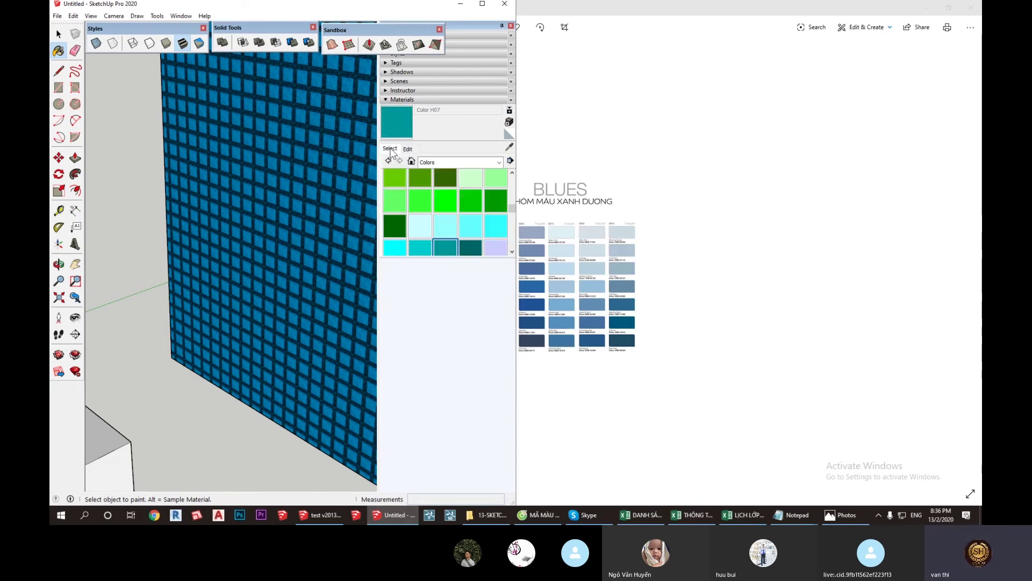
Step: Check LavenderBlush in the Colors-Named collection
left_click(499, 162)
left_click(446, 209)
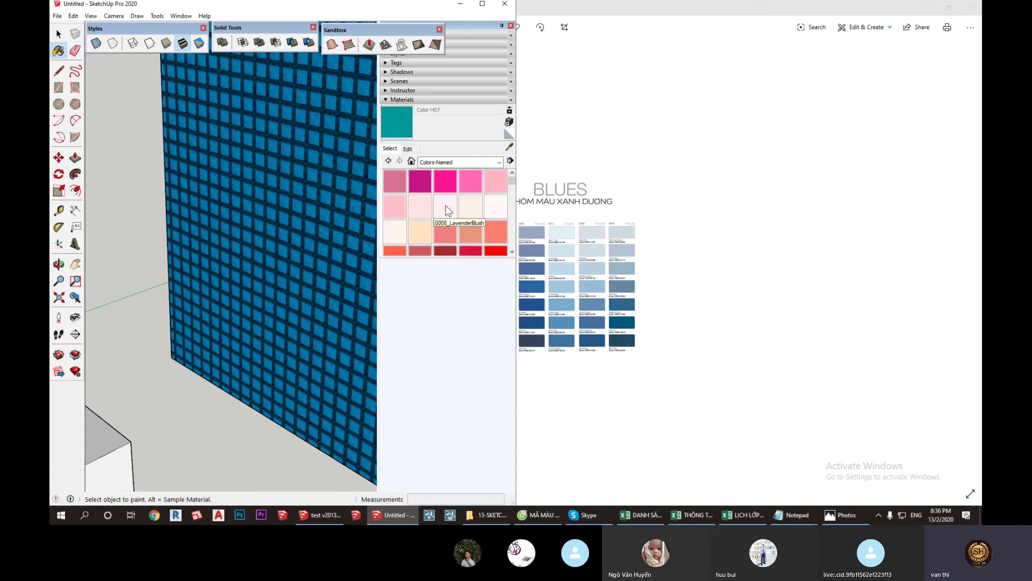
double_click(446, 209)
left_click(388, 149)
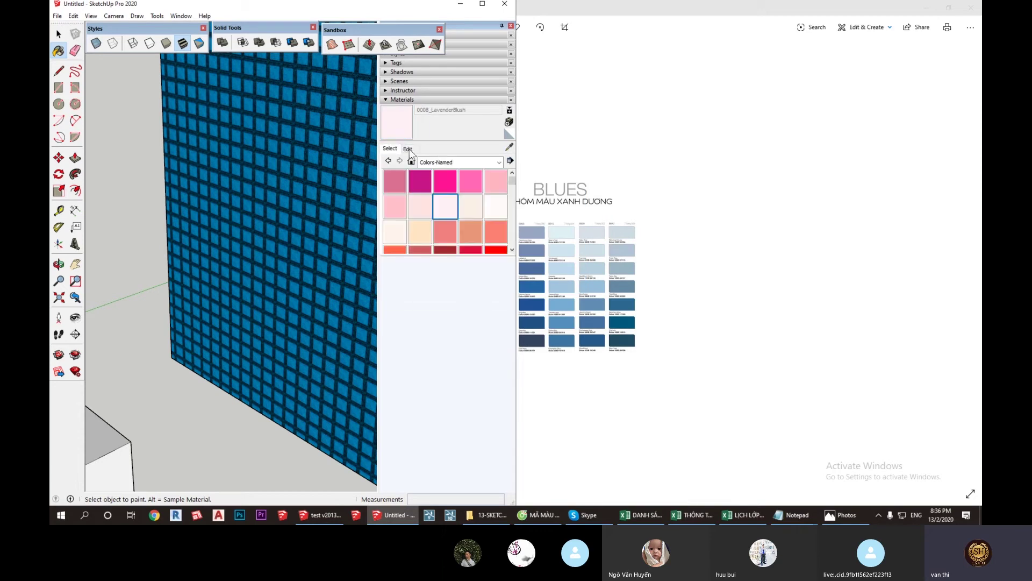
Step: Paint the grid wall with Formica Blue from Synthetic Surfaces
left_click(499, 162)
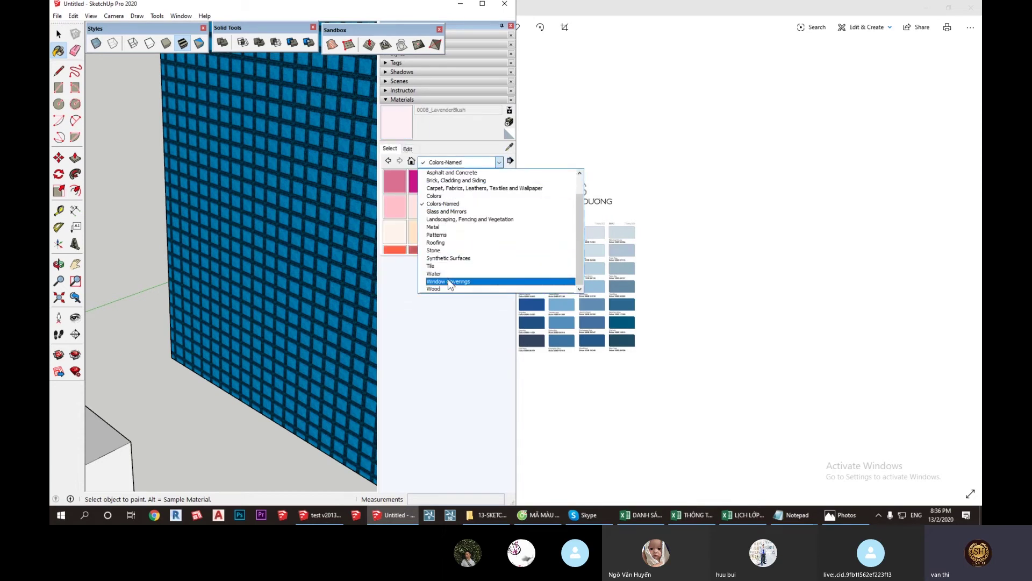
left_click(449, 258)
left_click(422, 188)
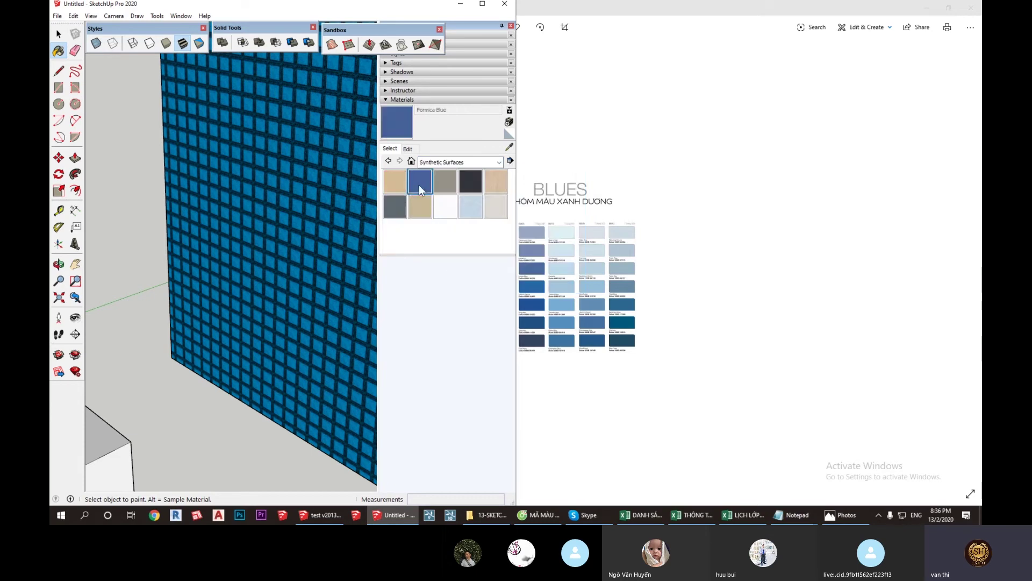
left_click(349, 176)
Step: Recolour Formica Blue with a deep teal-blue sampled from the Dulux chart
left_click(408, 149)
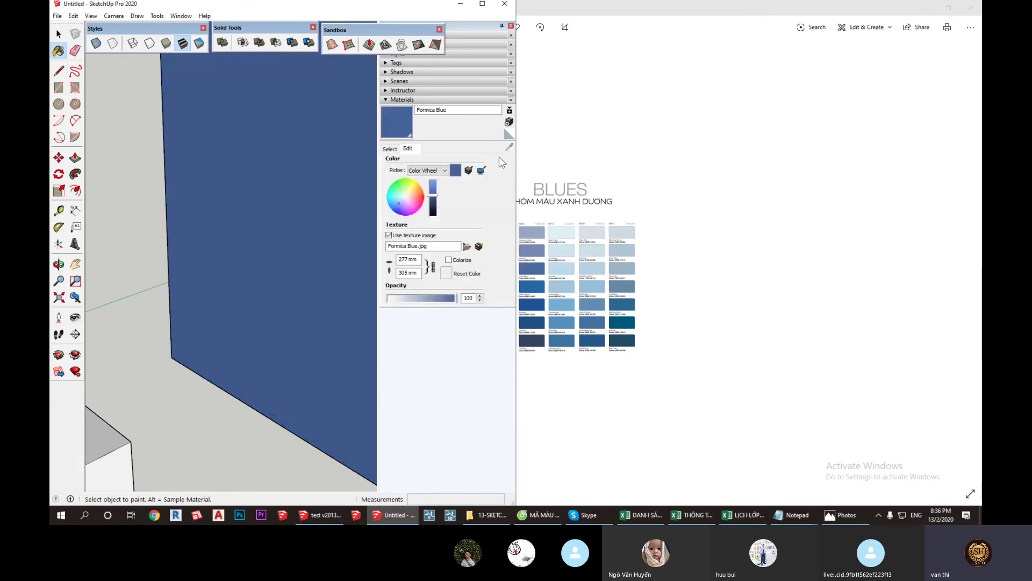
left_click(481, 170)
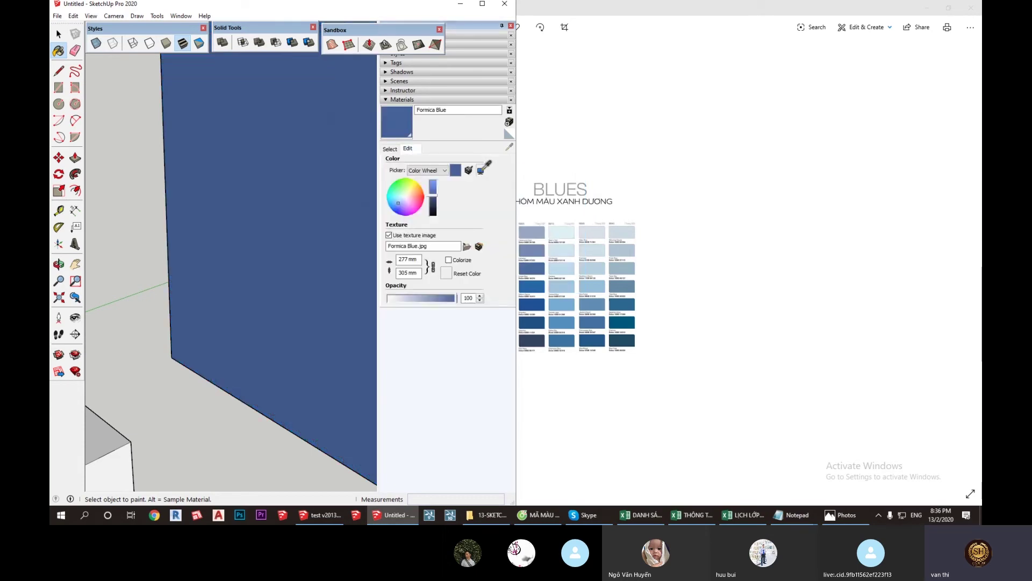
left_click(625, 323)
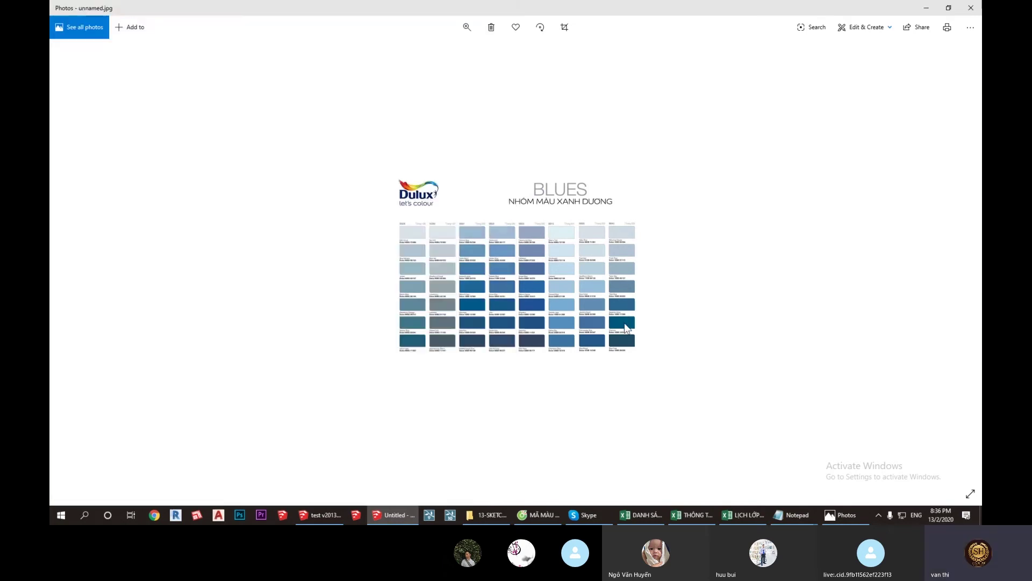
left_click(394, 516)
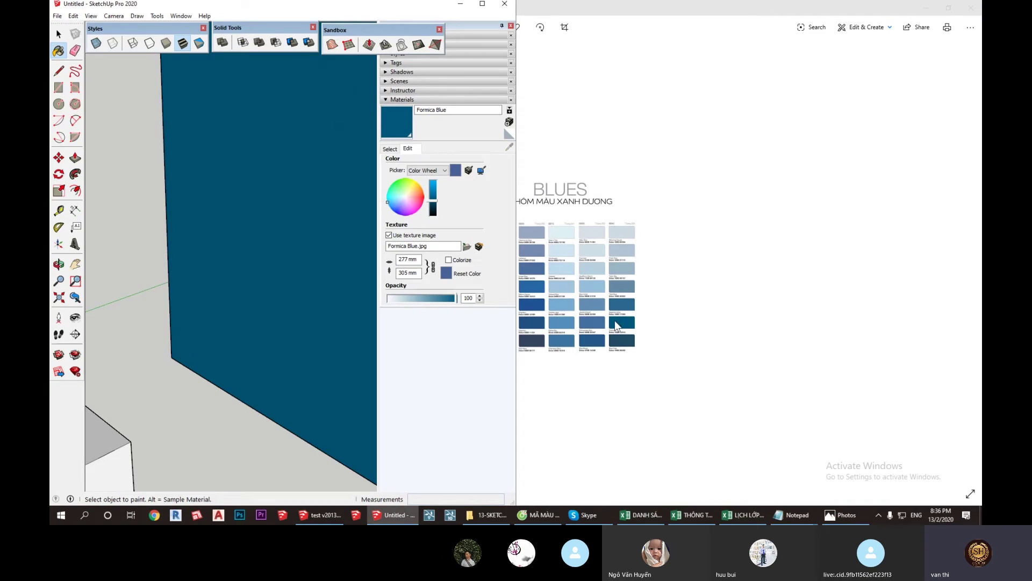
Step: Orbit onto the blue wall and switch to the Paint Bucket with B
scroll(196, 357, "down", 2)
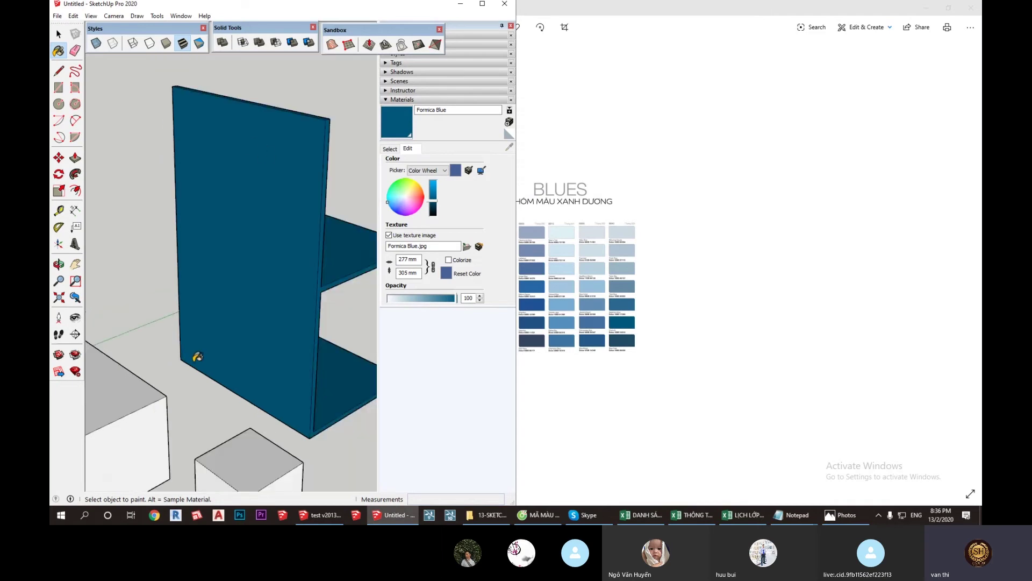
scroll(212, 357, "down", 3)
scroll(224, 327, "up", 5)
mouse_move(224, 327)
middle_mouse_down()
mouse_move(121, 266)
mouse_move(289, 169)
middle_mouse_up()
key("b")
scroll(288, 169, "up", 5)
Step: Paint the wall with Polished Concrete Old, then Polished Concrete New, from Asphalt and Concrete
left_click(391, 149)
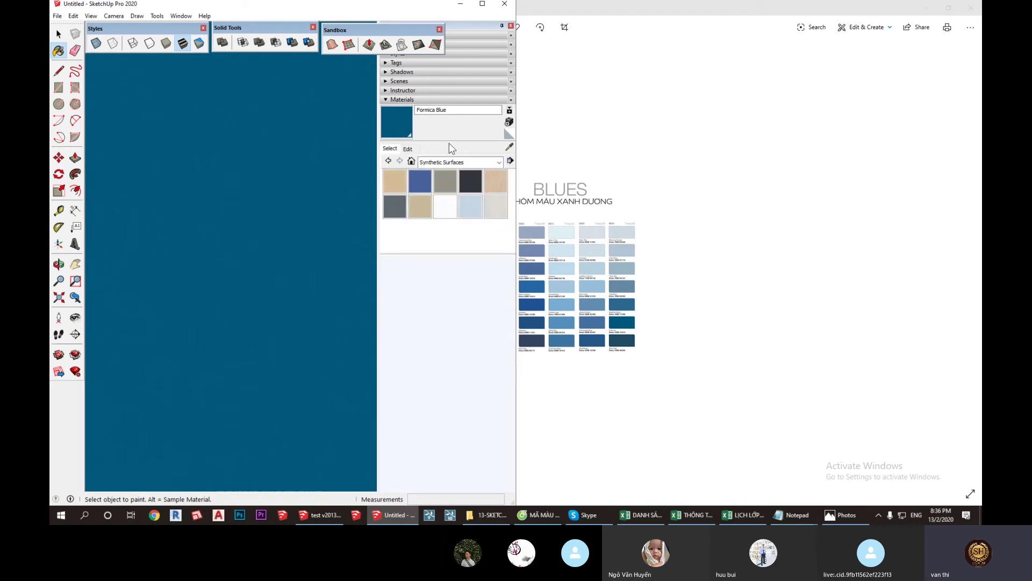
left_click(464, 162)
left_click(459, 174)
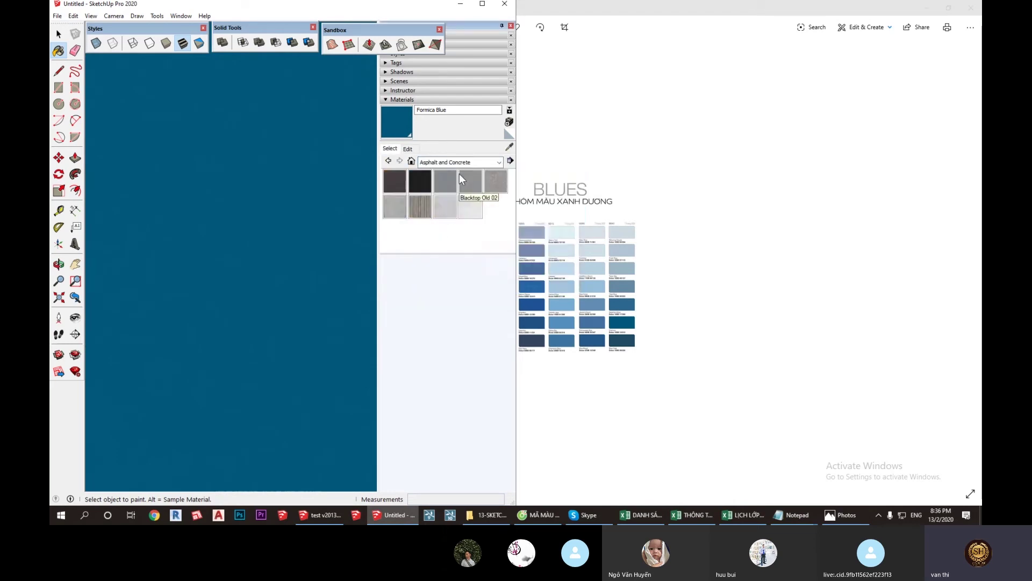
left_click(468, 200)
left_click(314, 199)
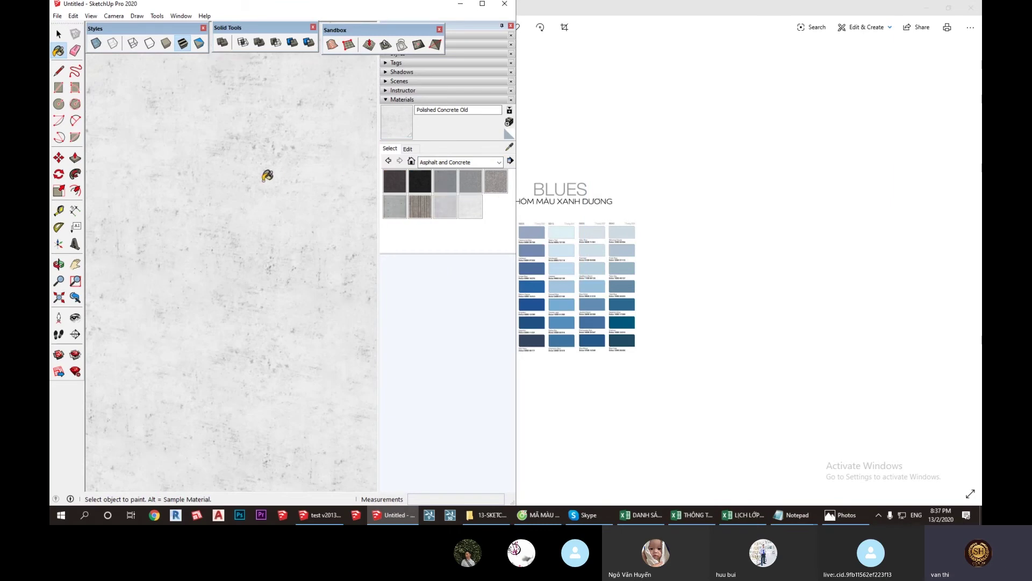
left_click(445, 207)
left_click(296, 209)
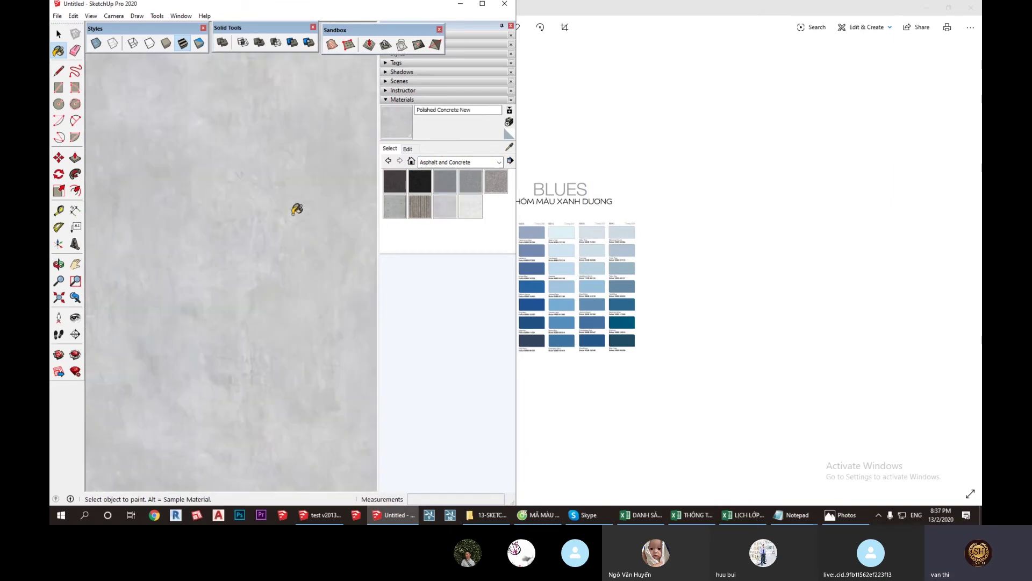
Step: Recolour Polished Concrete New from the Dulux swatch image into a blue-magenta pattern
scroll(293, 231, "down", 3)
scroll(215, 267, "up", 3)
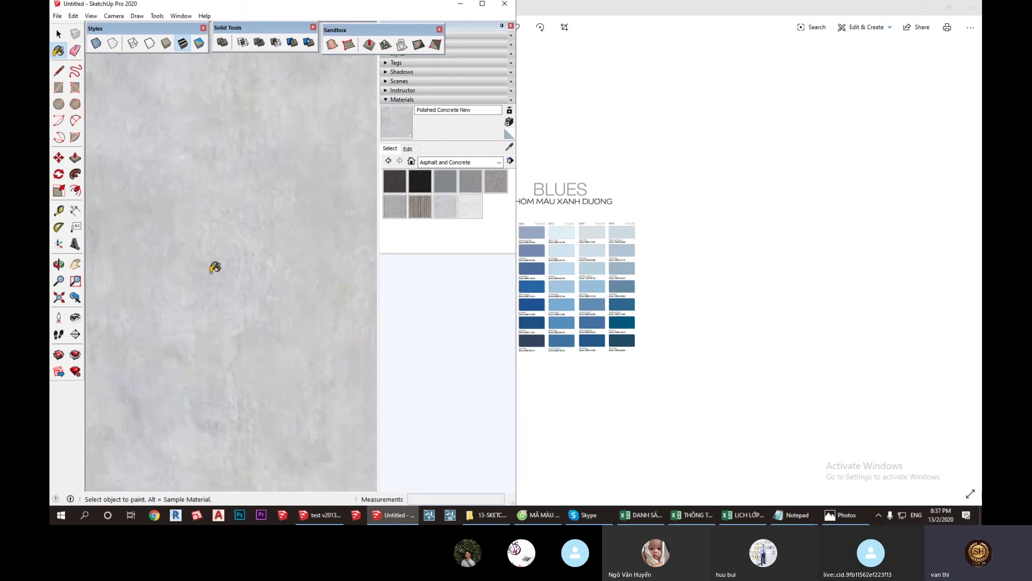
scroll(214, 267, "down", 3)
scroll(214, 267, "down", 2)
scroll(205, 249, "up", 3)
scroll(212, 256, "down", 2)
scroll(215, 259, "down", 2)
scroll(220, 260, "up", 2)
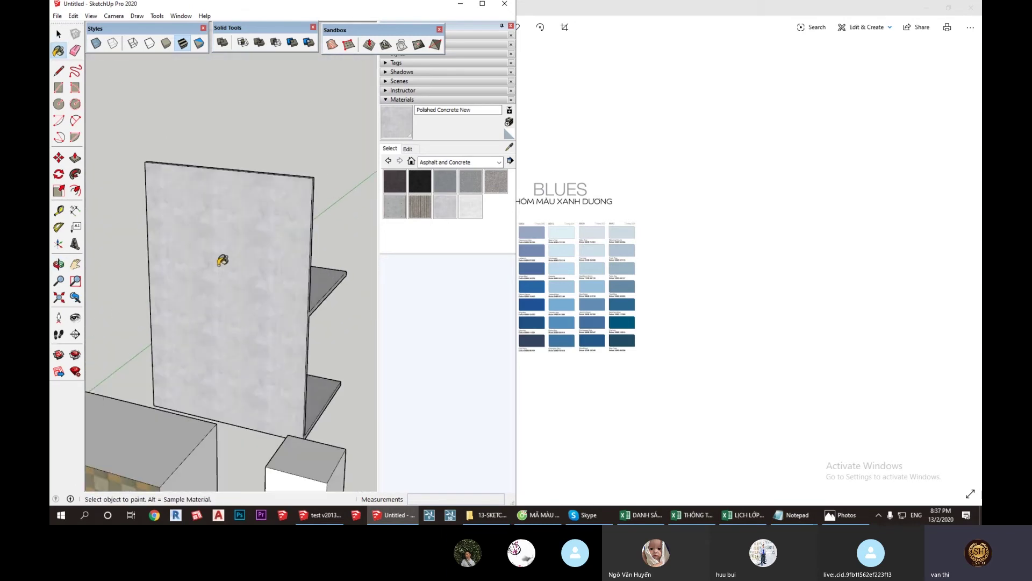
scroll(222, 260, "up", 2)
left_click(408, 148)
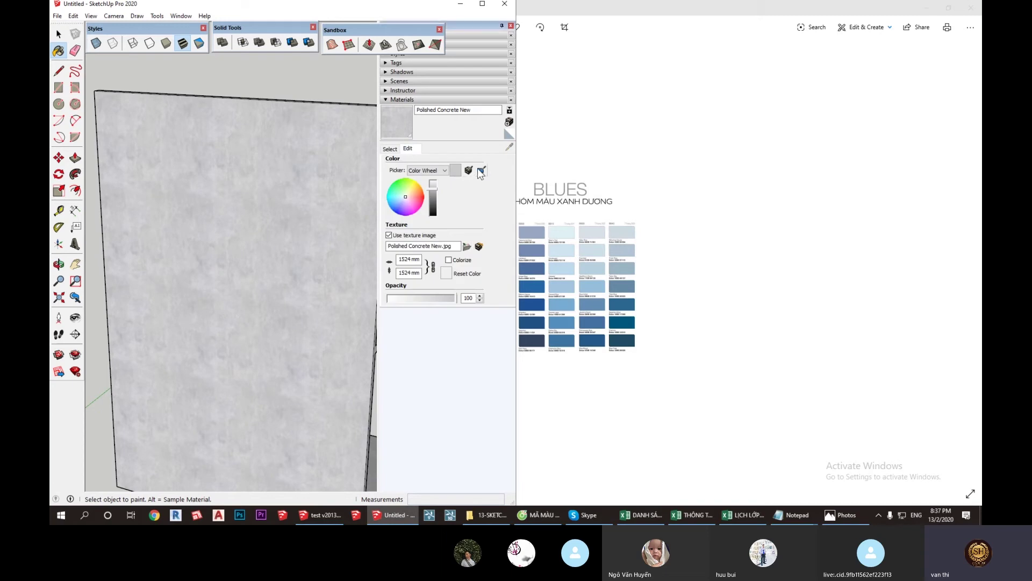
left_click(395, 515)
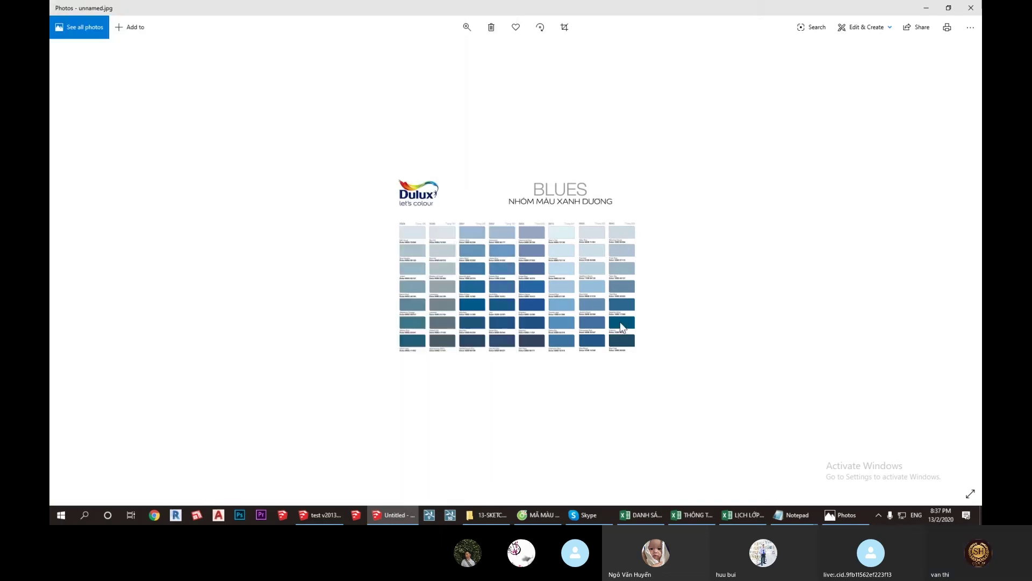
left_click(398, 513)
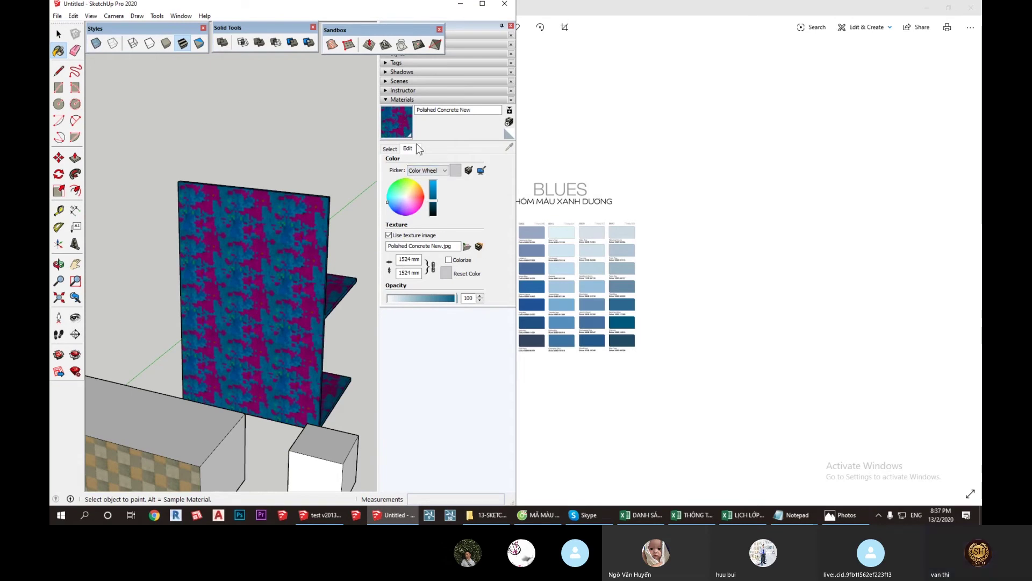
left_click(390, 149)
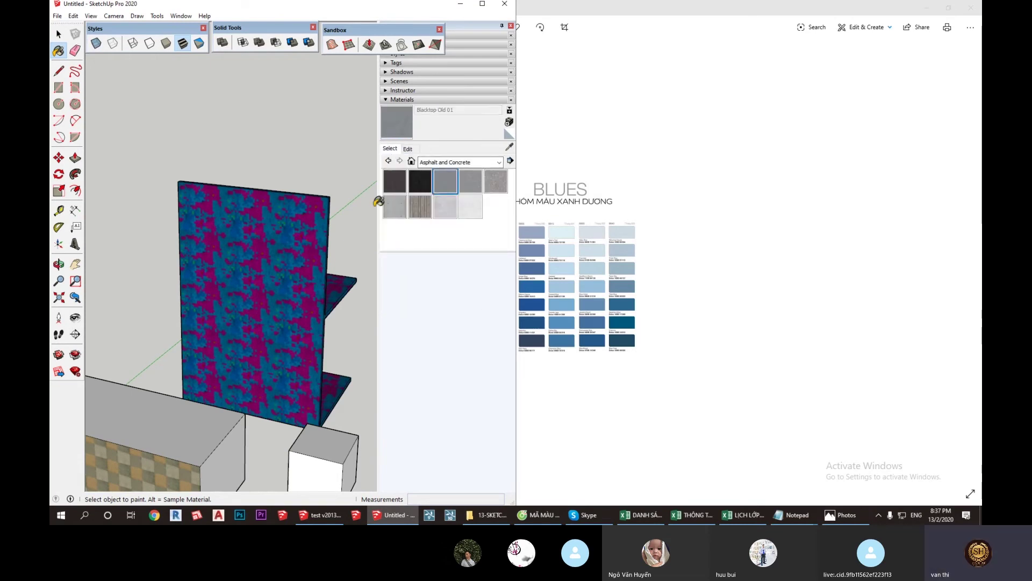
Step: Paint the wall with Blacktop Old 01 from the Asphalt and Concrete collection
left_click(306, 227)
left_click(438, 164)
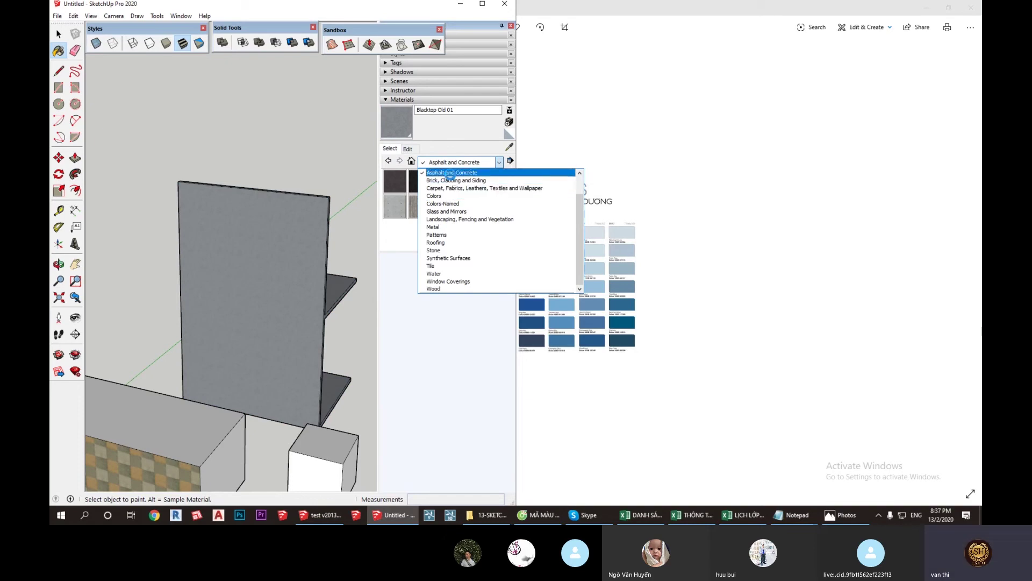
left_click(452, 174)
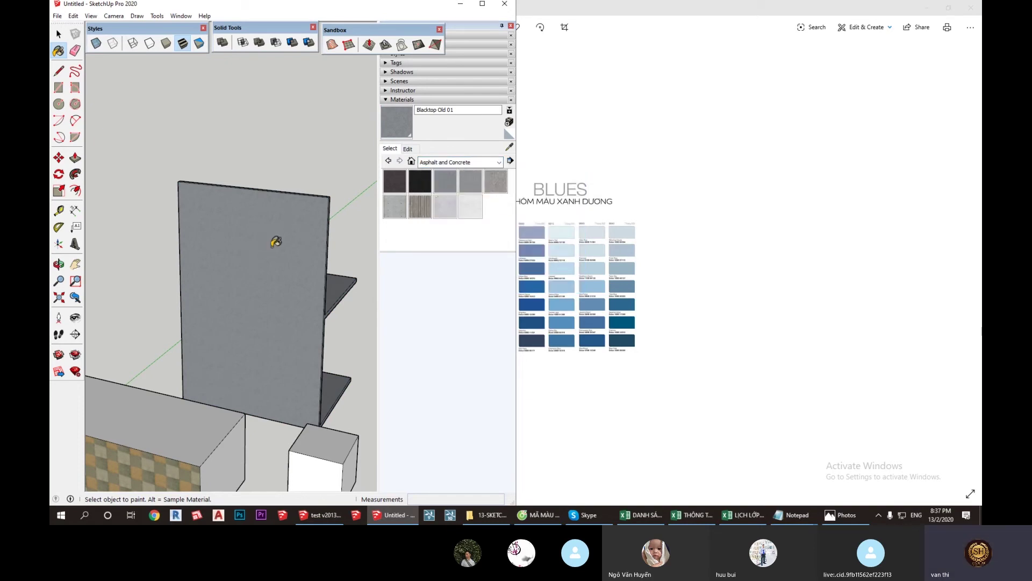
scroll(277, 237, "up", 4)
Step: Tint Blacktop Old 01 a deep teal-blue sampled from the Dulux swatch
left_click(412, 149)
left_click(481, 170)
left_click(625, 324)
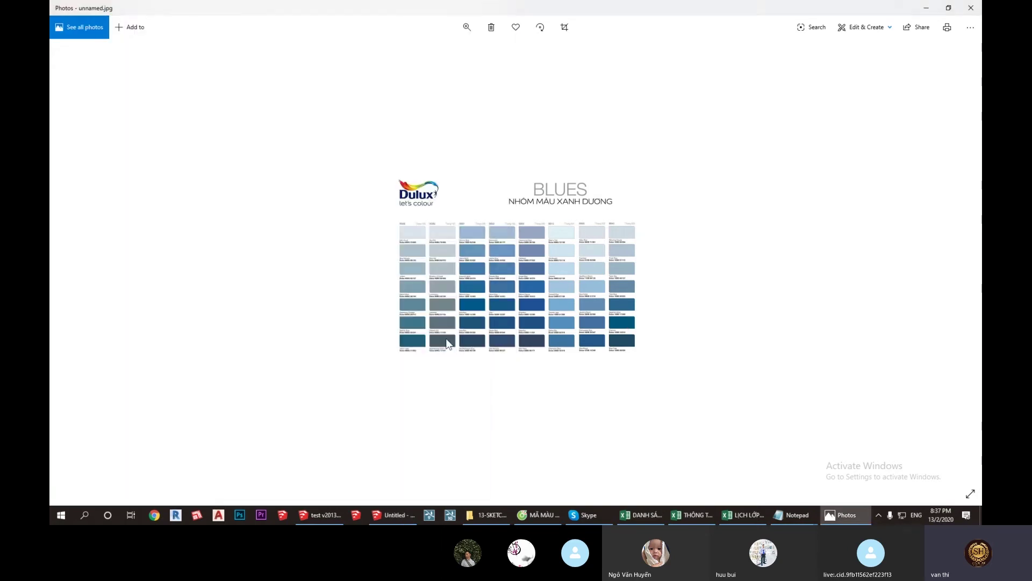
left_click(389, 515)
scroll(290, 232, "up", 3)
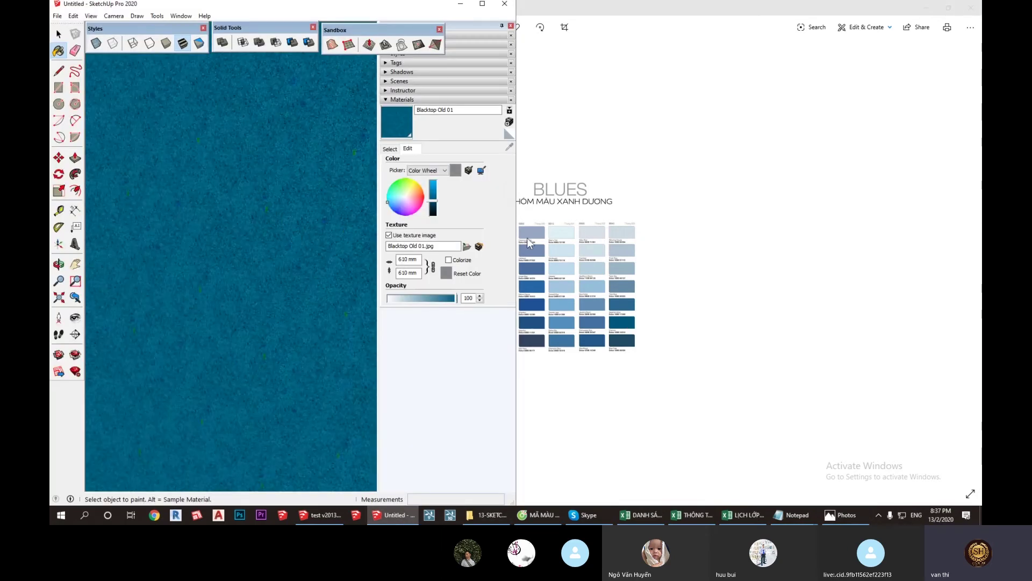
left_click(390, 149)
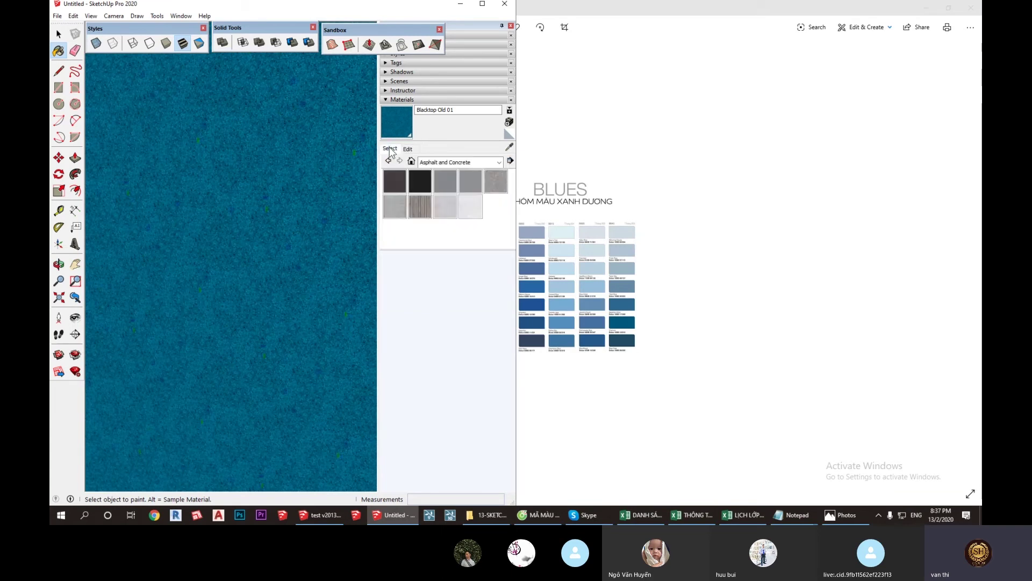
scroll(214, 218, "down", 3)
scroll(214, 218, "down", 2)
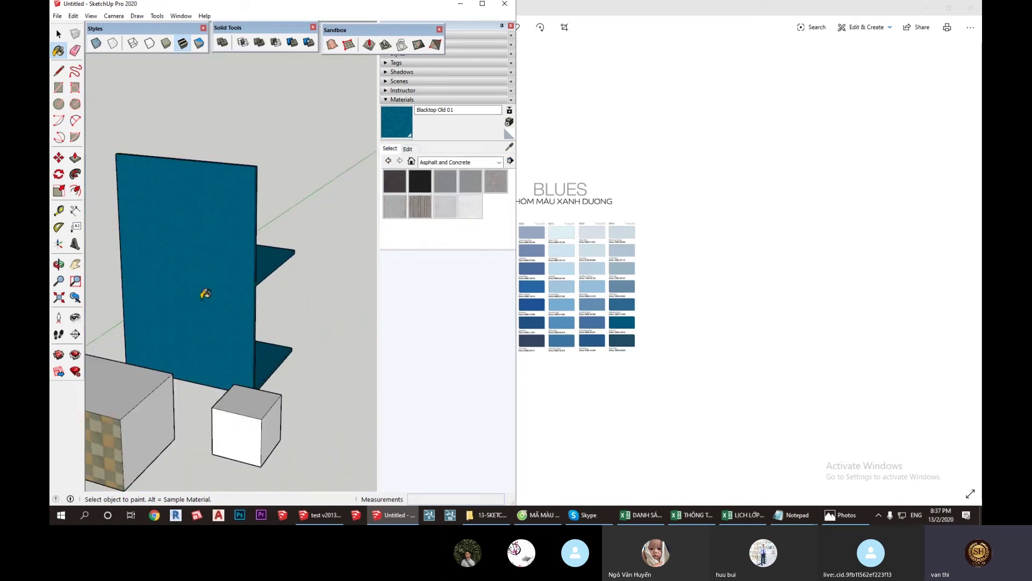
scroll(174, 295, "up", 2)
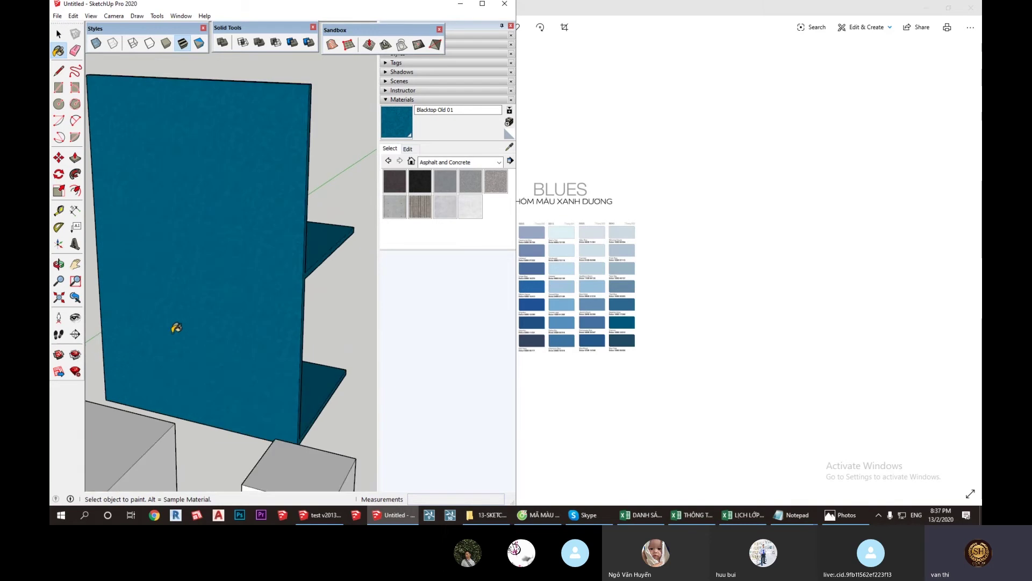
scroll(175, 325, "up", 2)
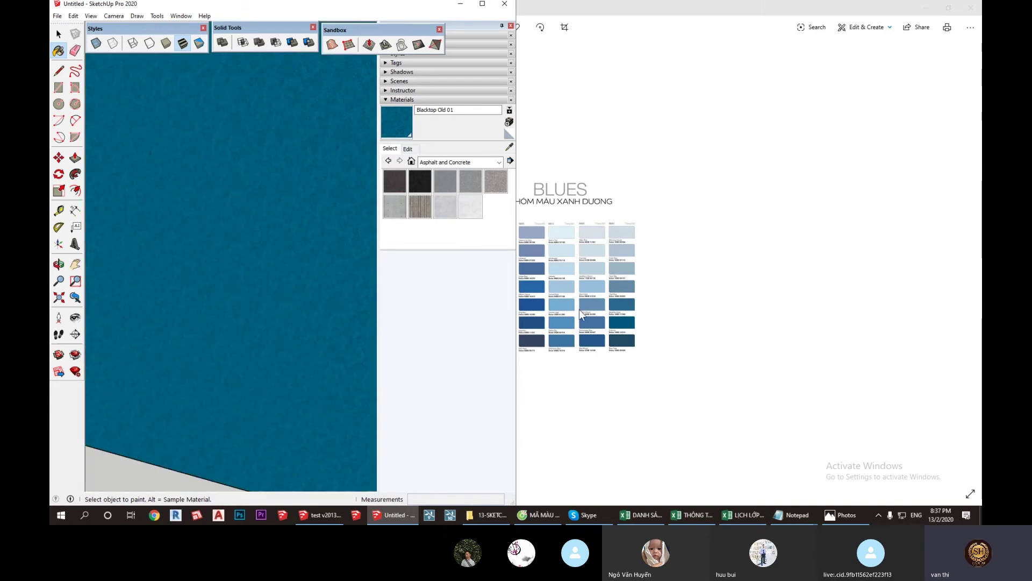
Step: Paint the wall with the Formica Blue material from Synthetic Surfaces
left_click(449, 162)
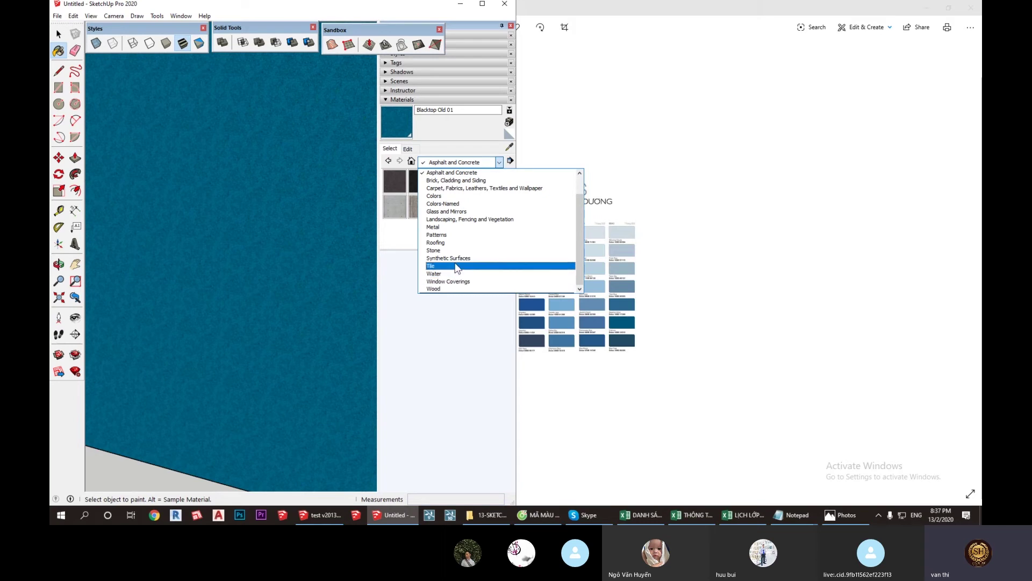
left_click(449, 258)
left_click(420, 181)
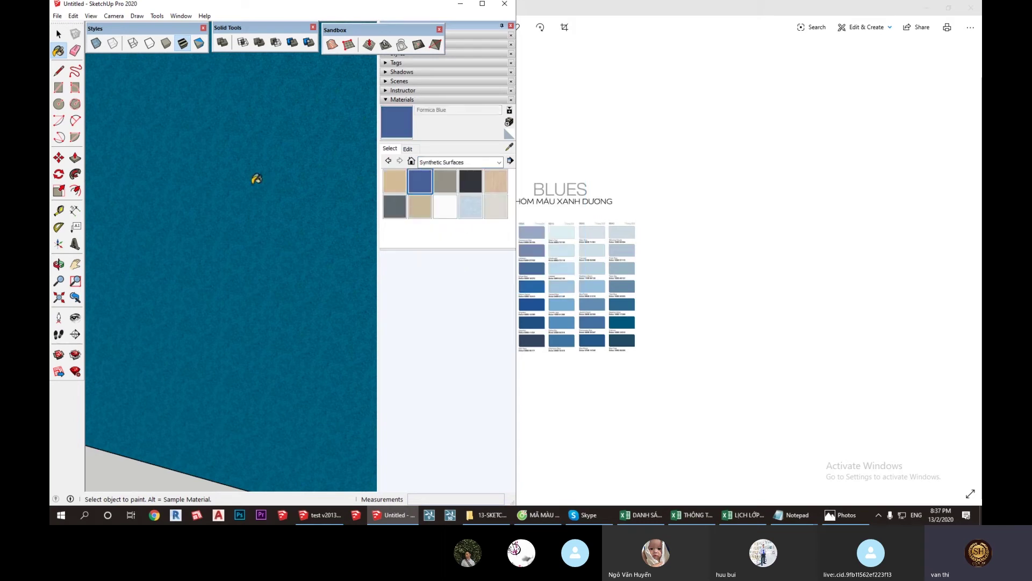
left_click(266, 188)
Step: Tint Formica Blue teal by sampling the swatch in the Dulux image
left_click(509, 148)
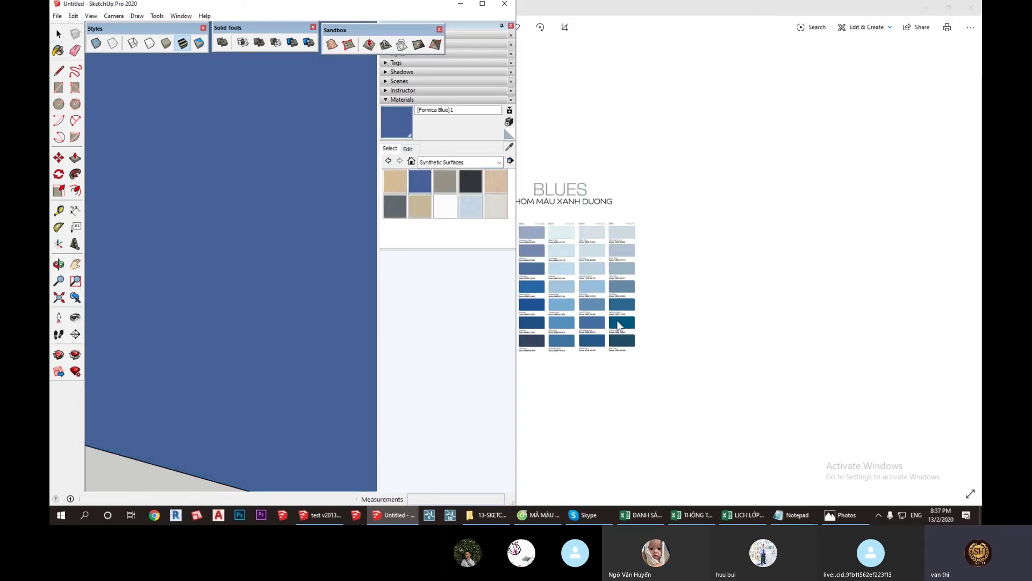
left_click(418, 149)
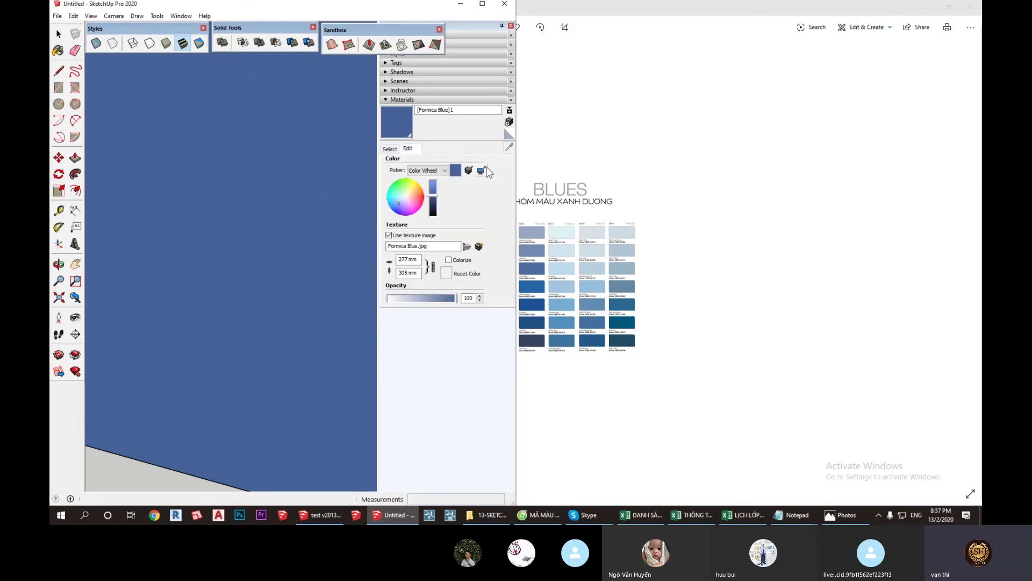
left_click(622, 326)
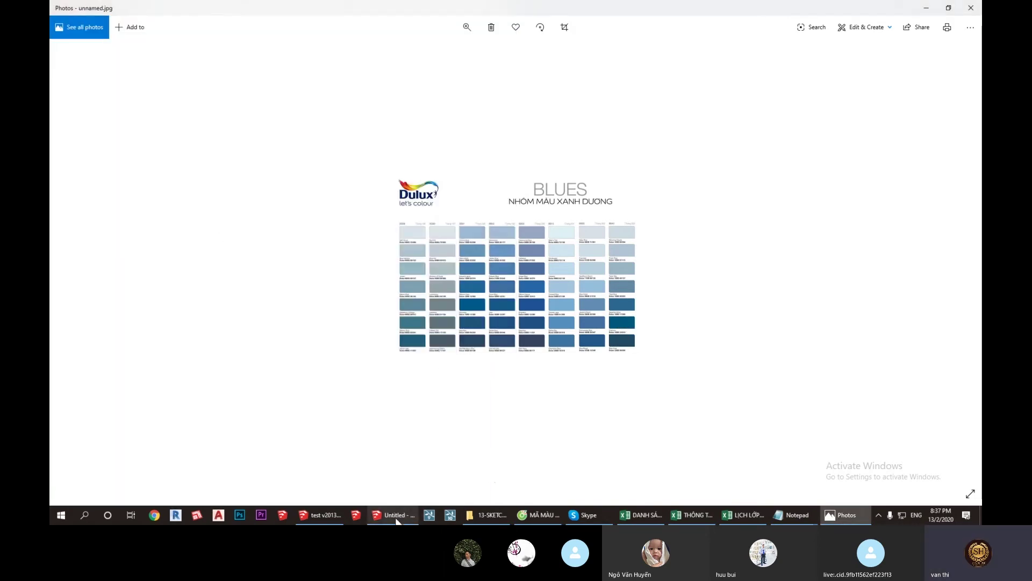
left_click(395, 515)
Step: Orbit out and lighten the wall from deep teal to a bright azure blue
scroll(305, 171, "down", 5)
mouse_move(308, 168)
middle_mouse_down()
mouse_move(170, 185)
mouse_move(357, 195)
middle_mouse_up()
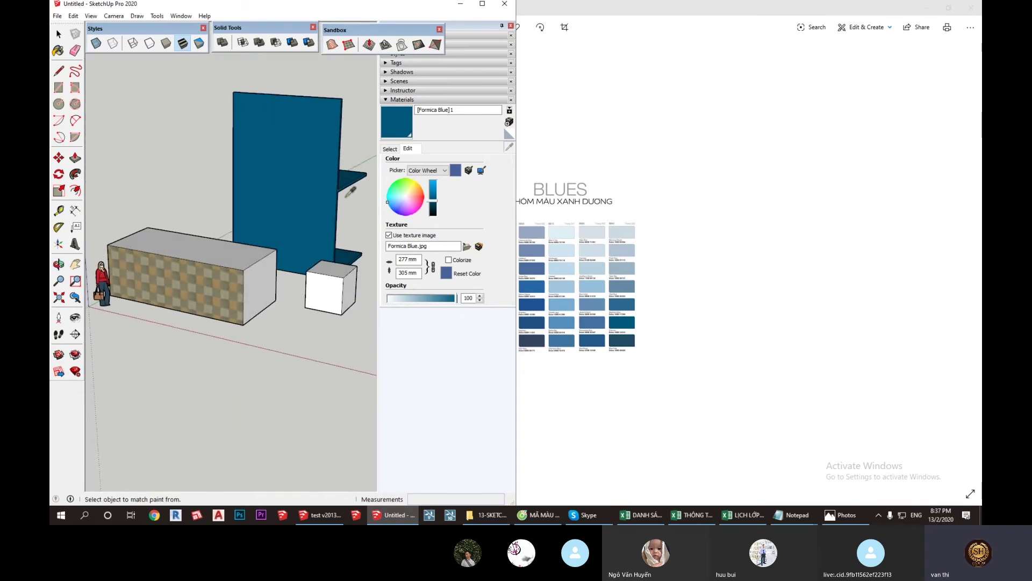
scroll(354, 194, "up", 4)
scroll(352, 192, "down", 1)
scroll(349, 197, "down", 5)
scroll(339, 212, "down", 2)
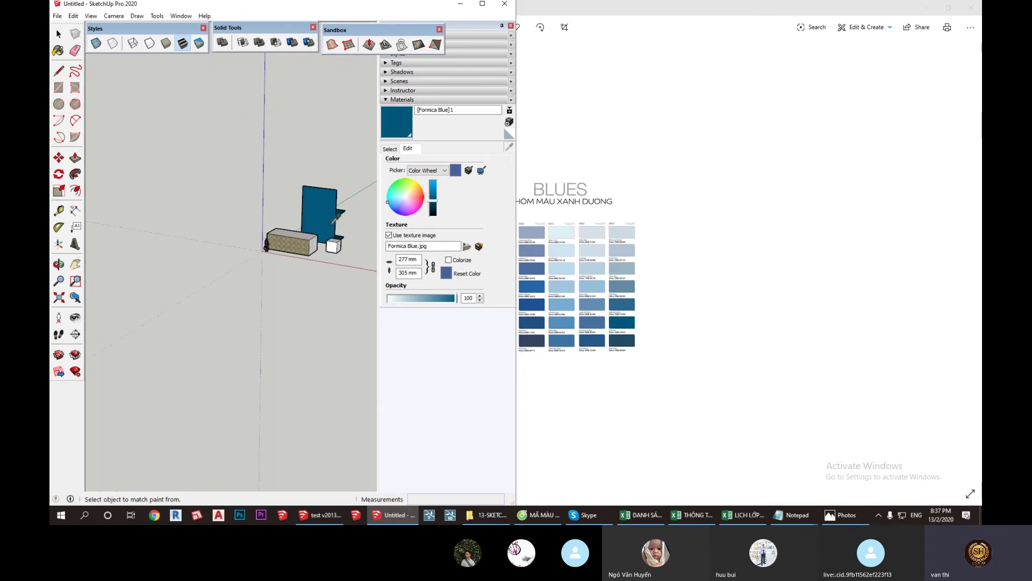
scroll(357, 205, "up", 1)
scroll(344, 200, "up", 1)
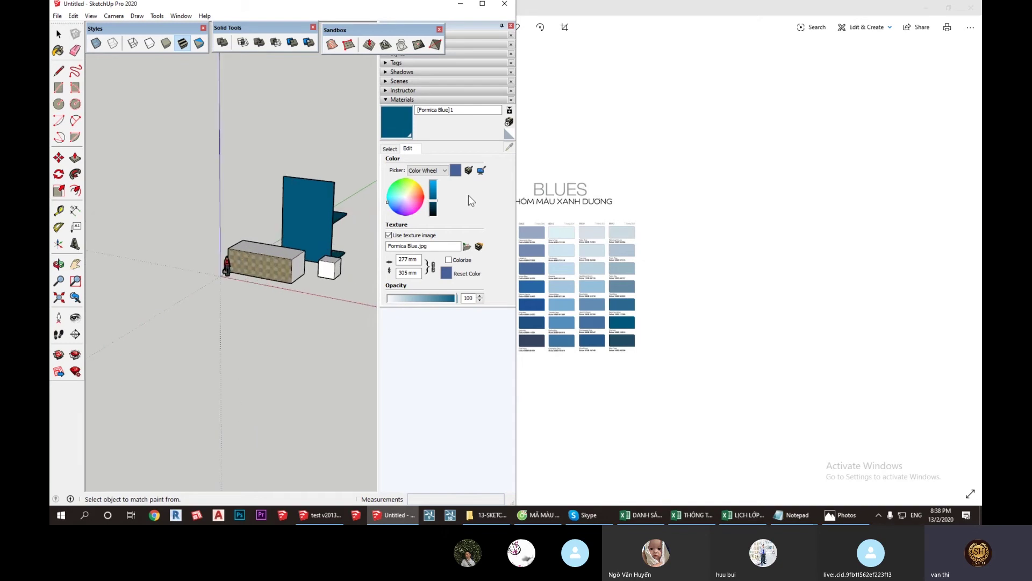
left_click_drag(434, 194, 433, 184)
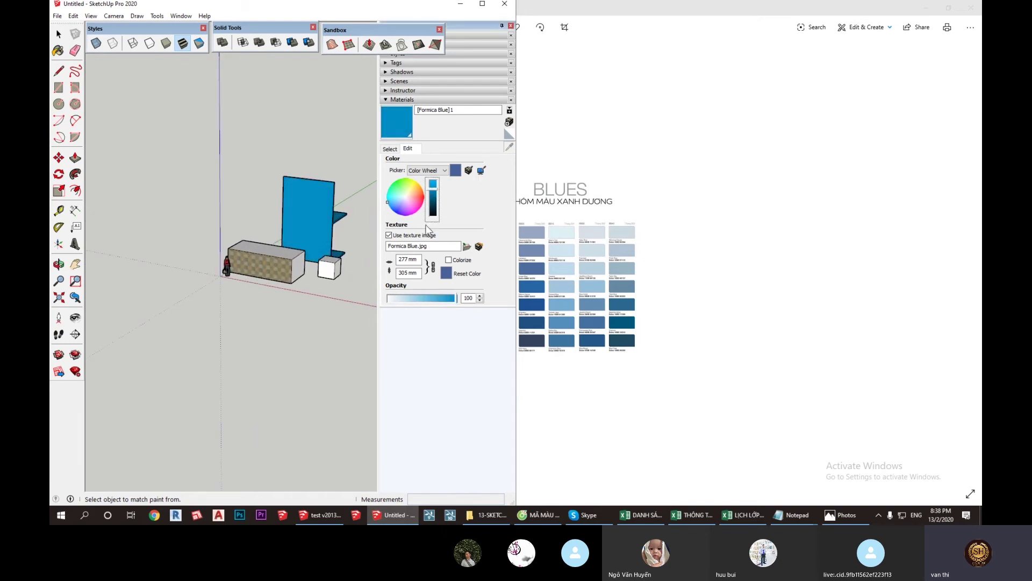
scroll(334, 236, "up", 1)
scroll(334, 236, "up", 3)
scroll(344, 215, "up", 2)
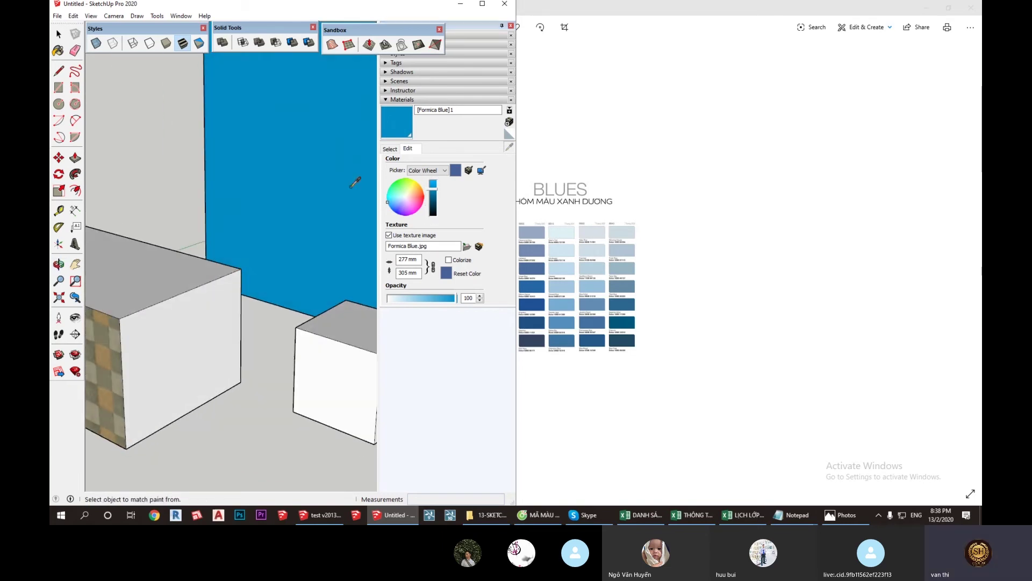
Step: Paint the blue wall with Brick Antique 01 from Brick, Cladding and Siding
left_click(391, 150)
left_click(452, 161)
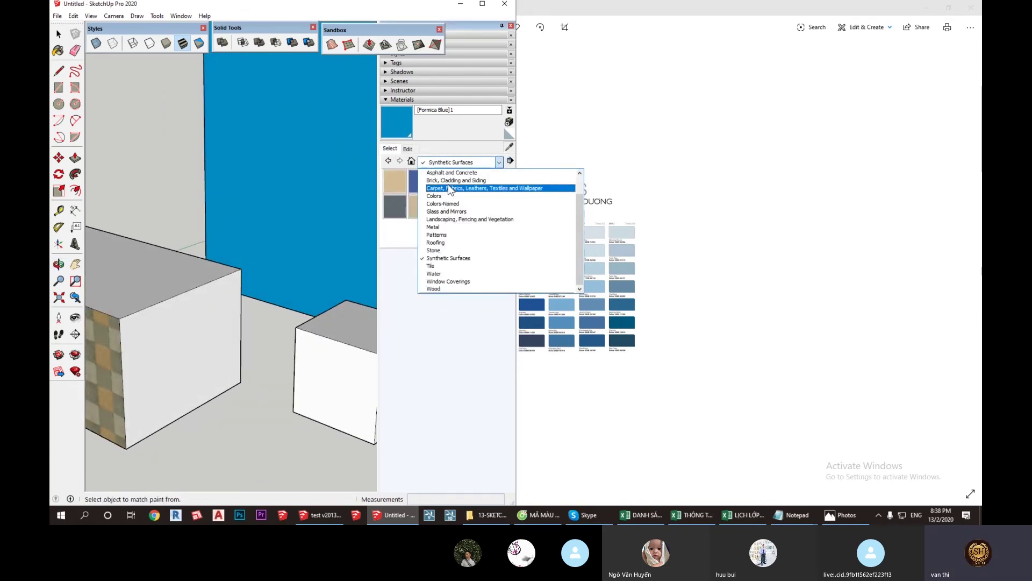
left_click(449, 180)
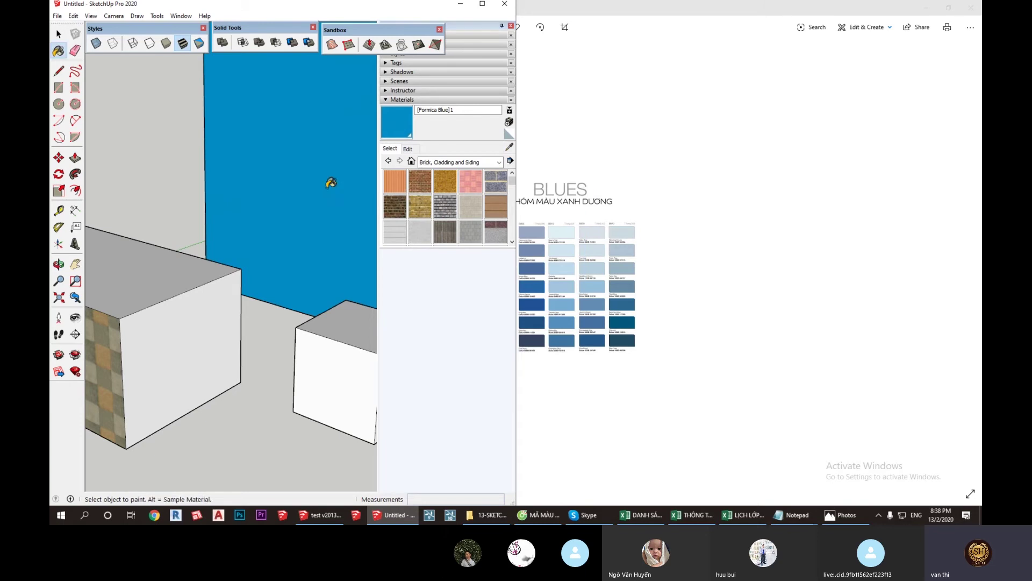
left_click(417, 186)
left_click(342, 177)
Step: Toggle the brick texture image off and on, cancel a replacement, and reselect Brick Antique 01
scroll(346, 188, "up", 5)
left_click(409, 149)
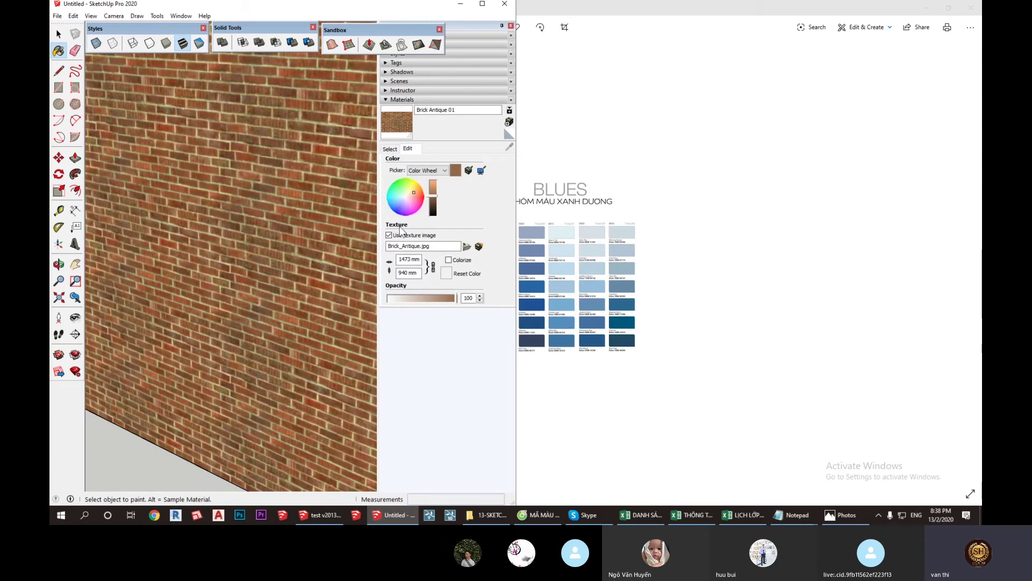
scroll(237, 241, "down", 3)
scroll(288, 175, "down", 3)
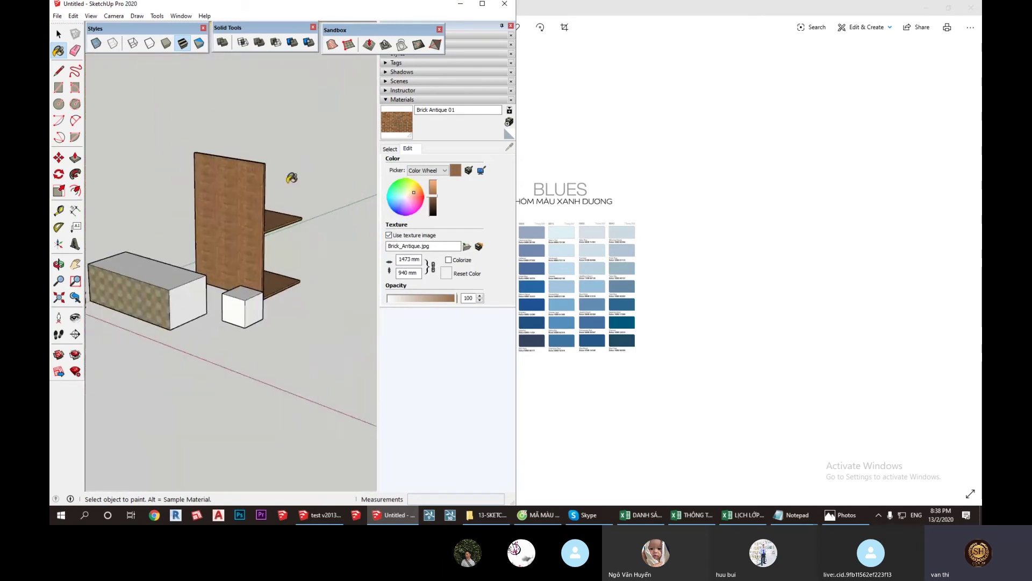
scroll(196, 185, "up", 2)
scroll(197, 186, "up", 3)
scroll(197, 185, "up", 2)
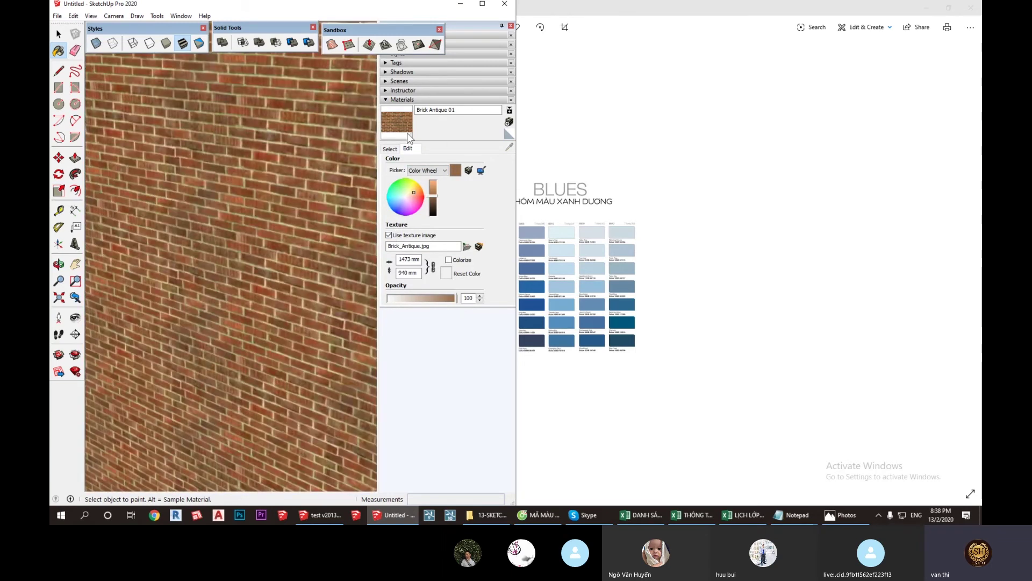
left_click(389, 235)
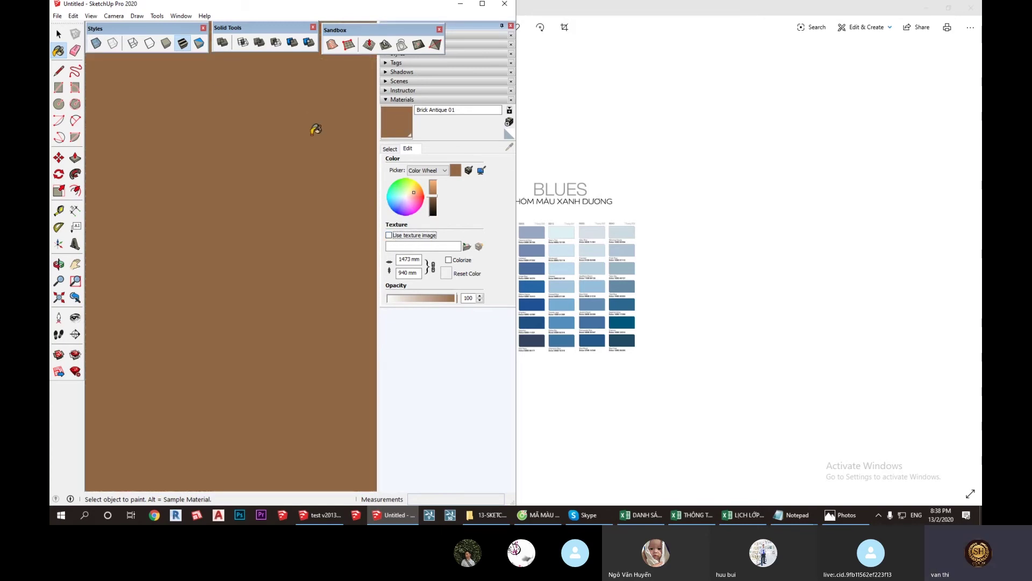
left_click(389, 235)
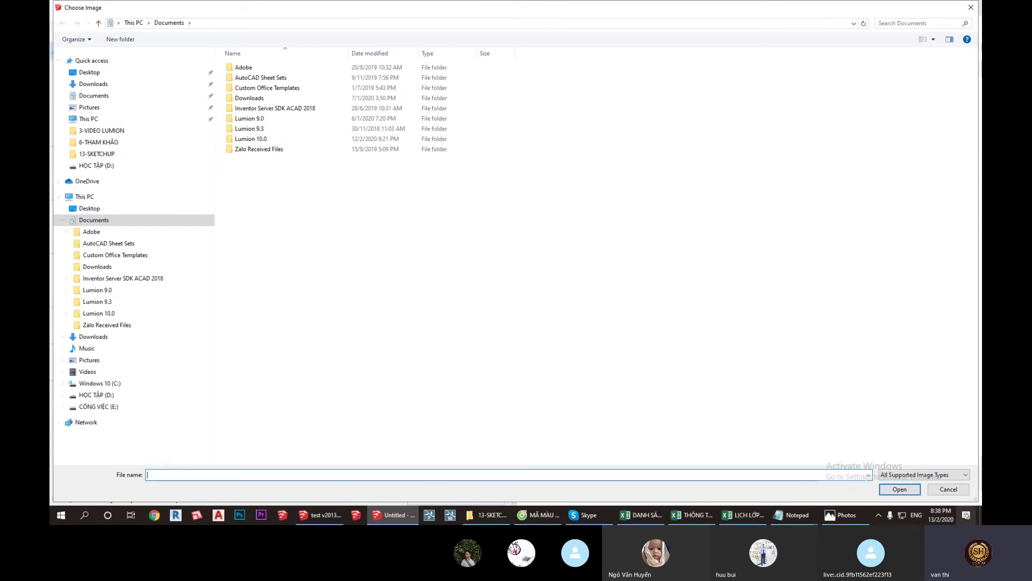
left_click(959, 492)
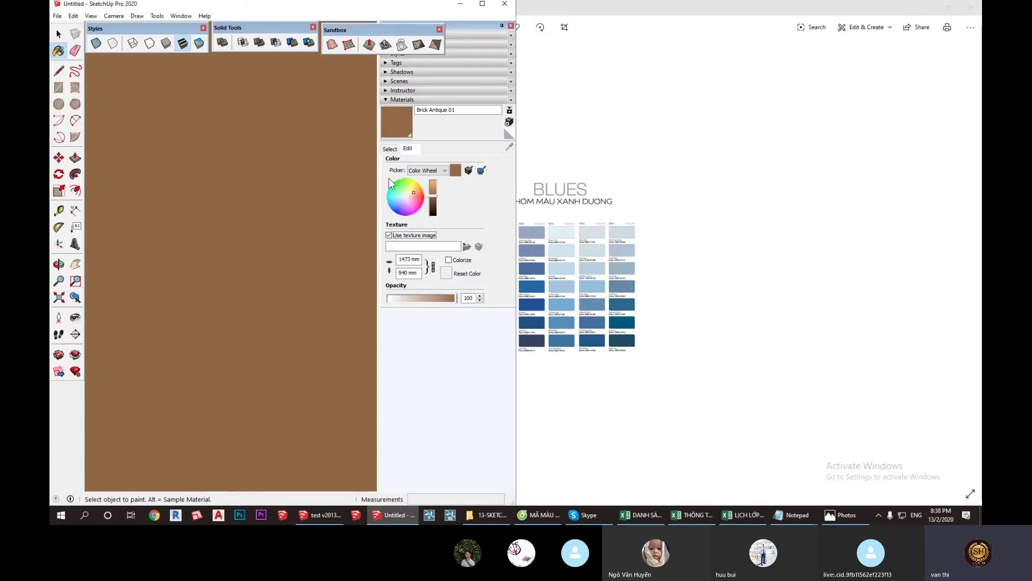
left_click(390, 149)
left_click(420, 180)
Step: Repaint the wall and shelves with brick and show its edit settings
left_click(256, 195)
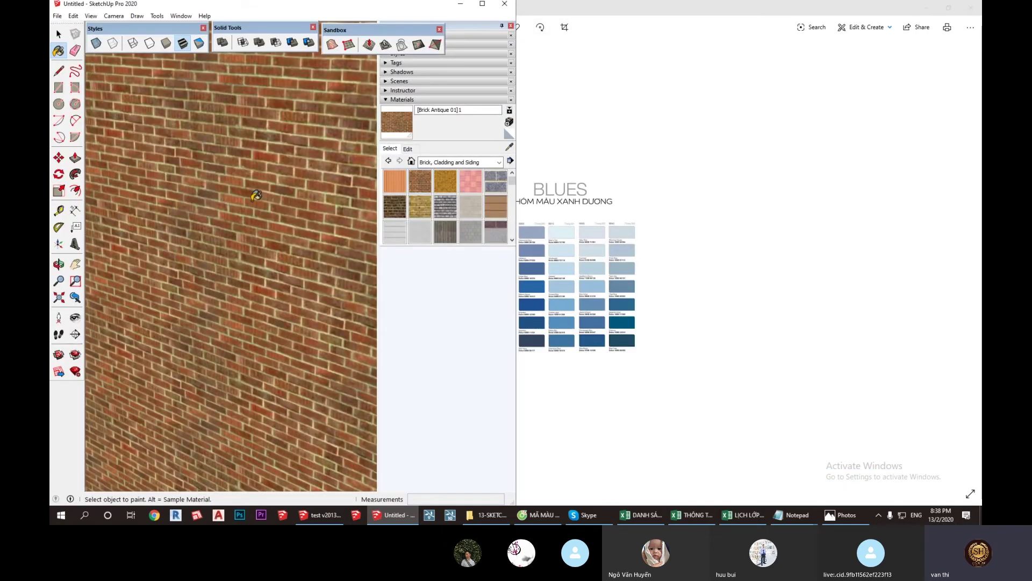
left_click(409, 149)
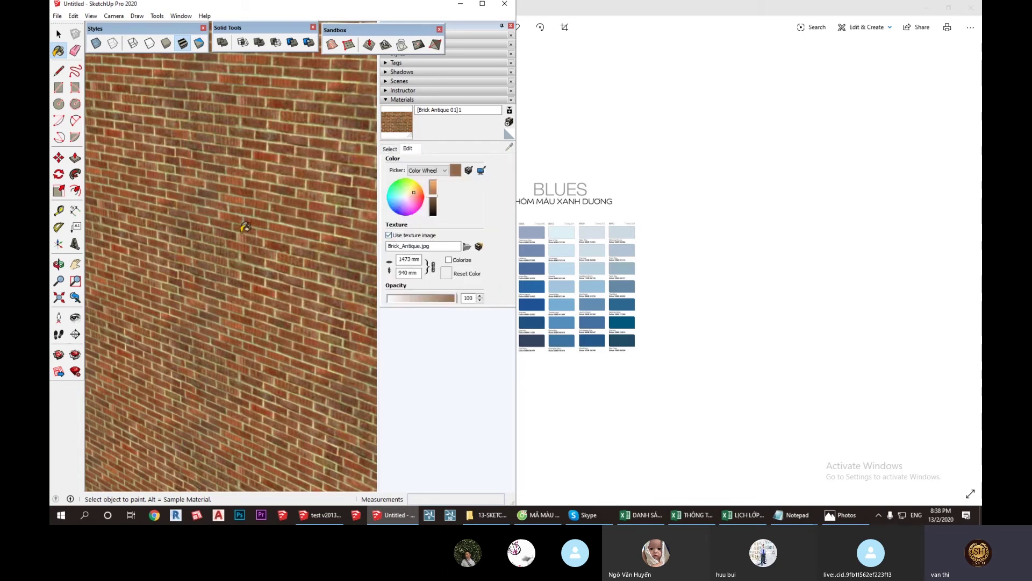
scroll(242, 226, "down", 3)
scroll(241, 225, "down", 2)
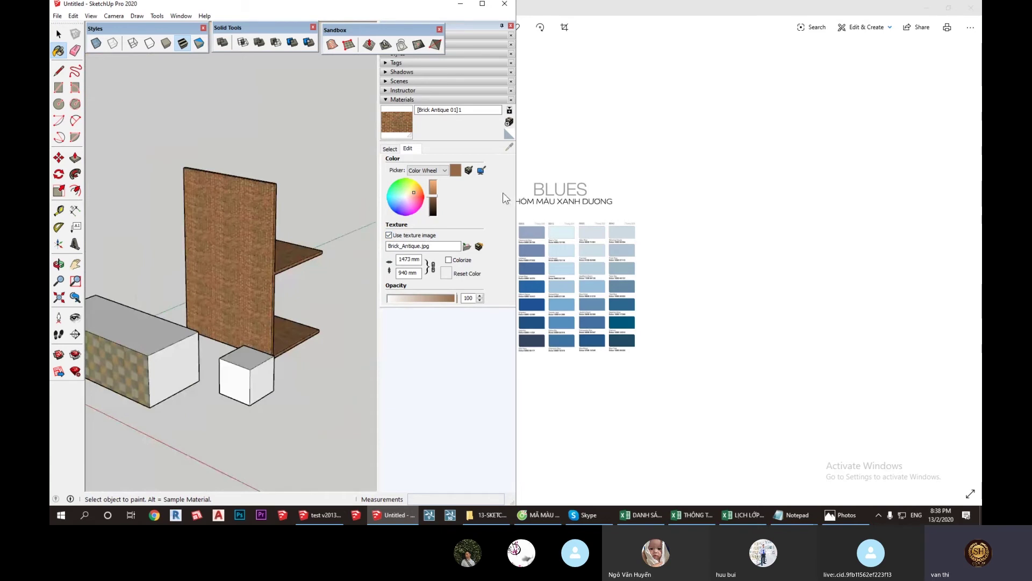
Step: Maximize the SketchUp window and zoom around the brick-covered wall
left_click(482, 3)
scroll(485, 322, "down", 3)
scroll(485, 323, "up", 2)
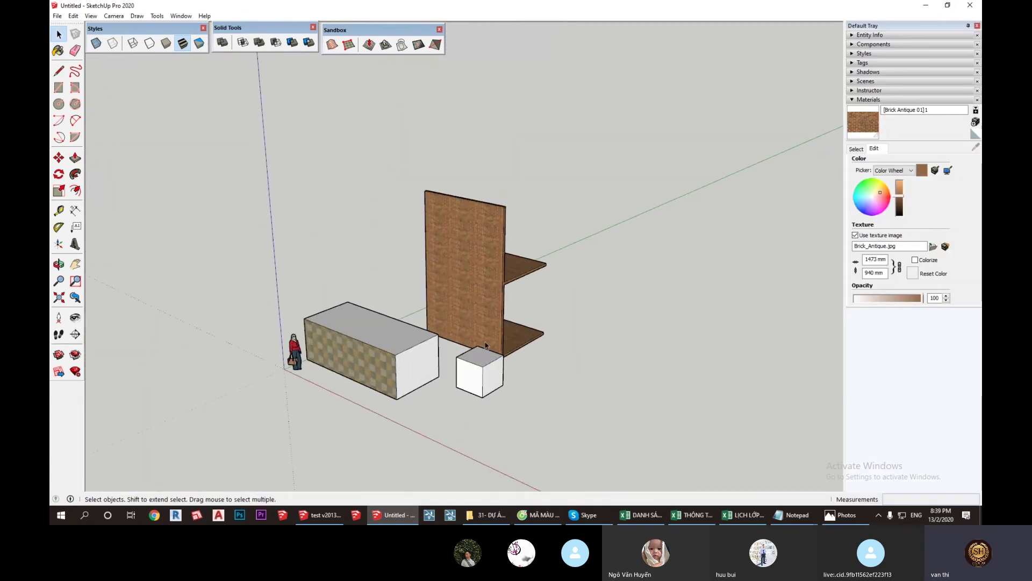
scroll(484, 333, "up", 2)
scroll(484, 128, "up", 2)
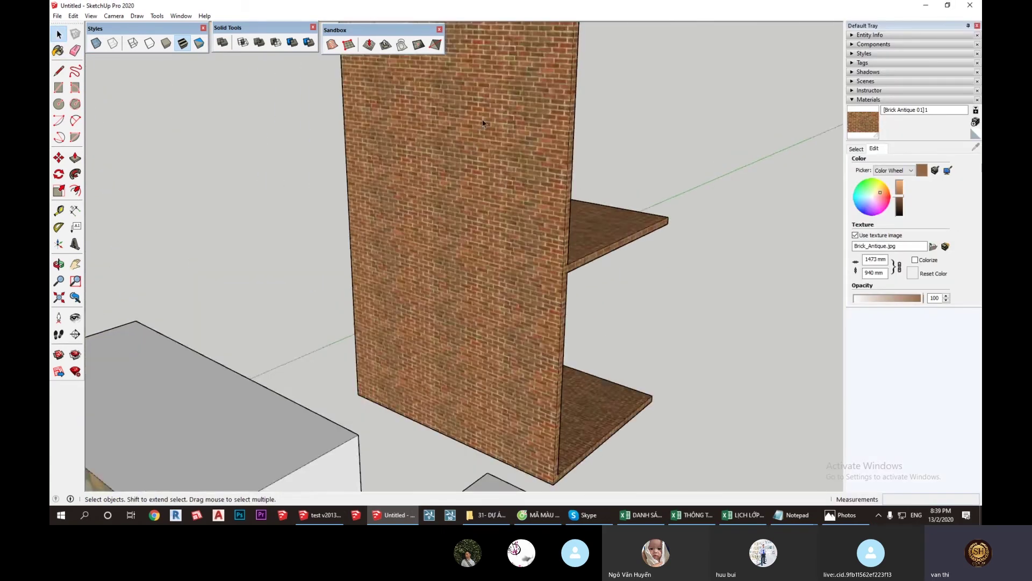
scroll(483, 128, "up", 2)
scroll(484, 128, "up", 2)
scroll(484, 128, "up", 2)
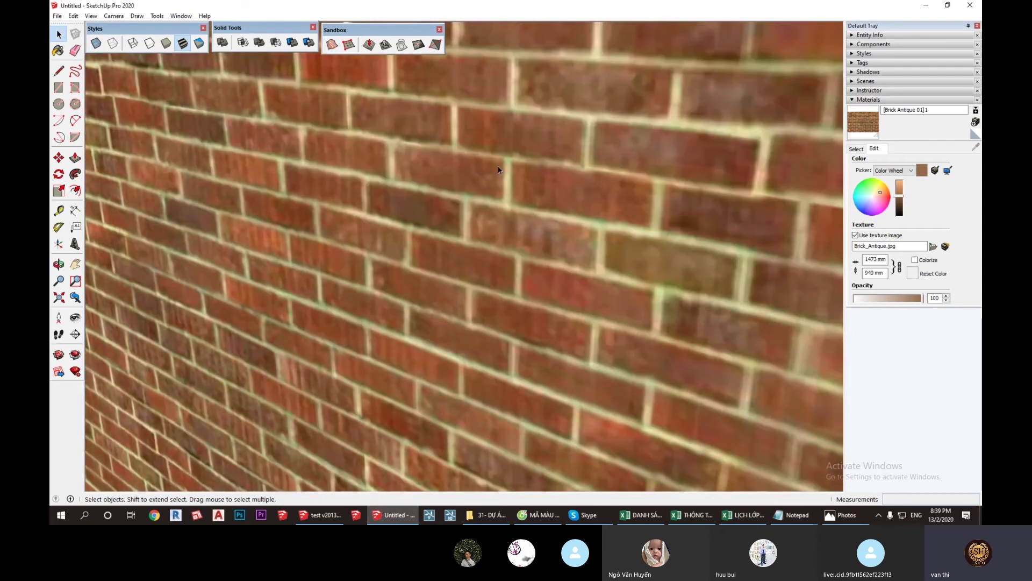
scroll(498, 170, "down", 2)
scroll(489, 256, "down", 3)
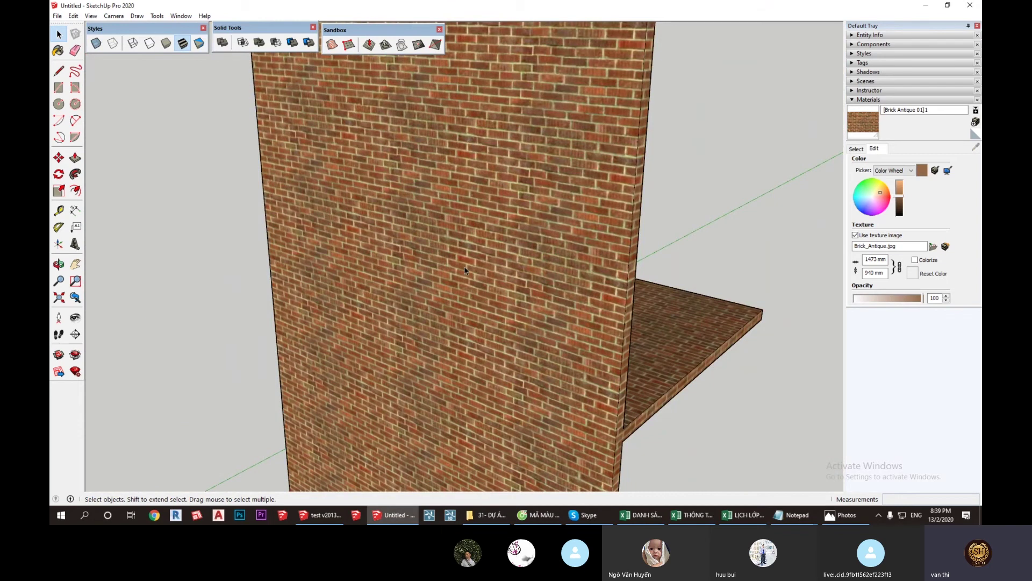
scroll(465, 270, "down", 3)
scroll(466, 270, "down", 3)
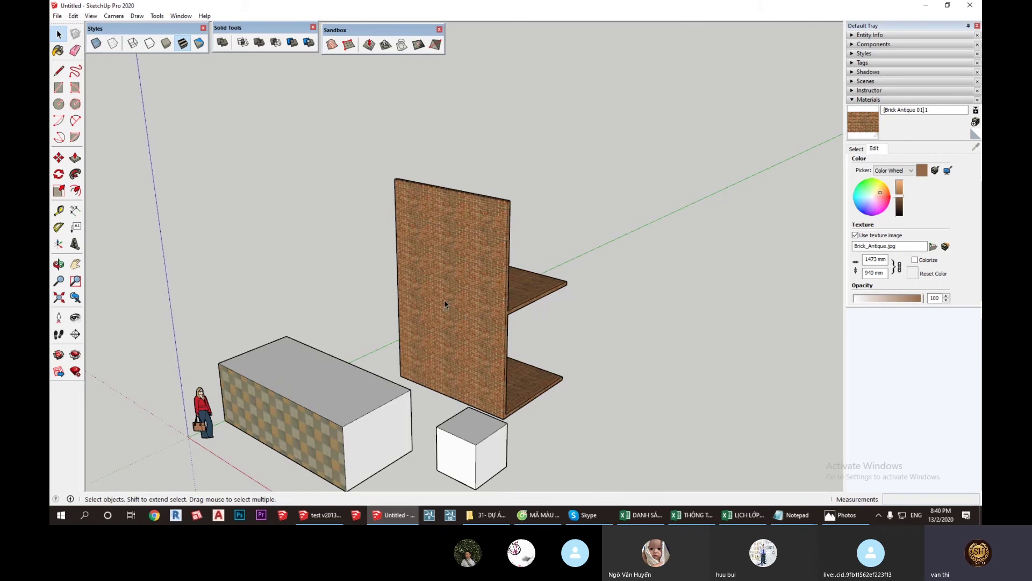
scroll(461, 290, "up", 5)
scroll(461, 290, "down", 2)
Step: Orbit to a level view with the brick wall facing the camera
mouse_move(461, 291)
middle_mouse_down()
mouse_move(447, 214)
mouse_move(827, 233)
mouse_move(791, 244)
mouse_move(230, 244)
mouse_move(480, 419)
mouse_move(231, 428)
mouse_move(538, 425)
mouse_move(215, 454)
middle_mouse_up()
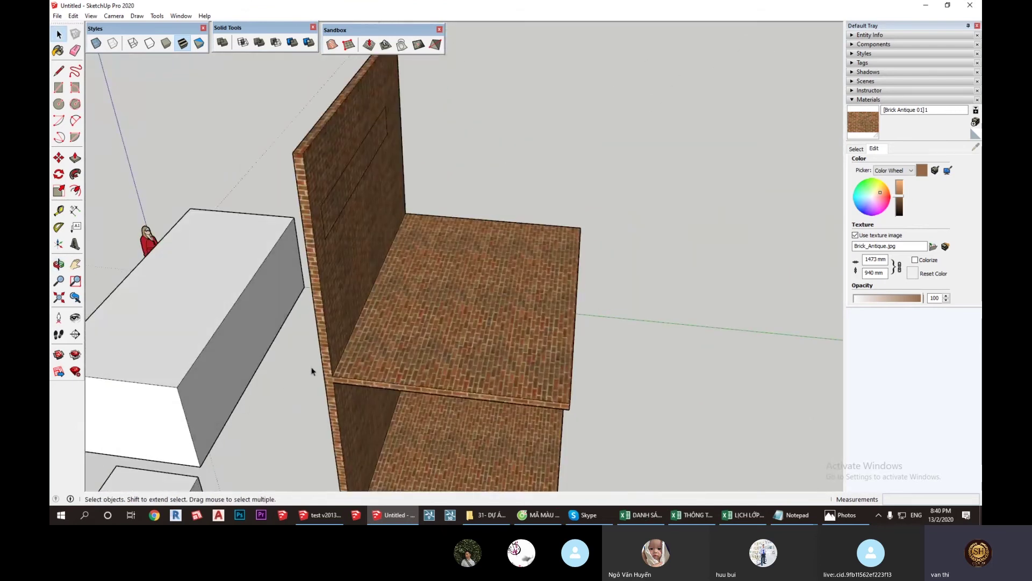
middle_click_drag(270, 369, 602, 428)
scroll(697, 282, "up", 3)
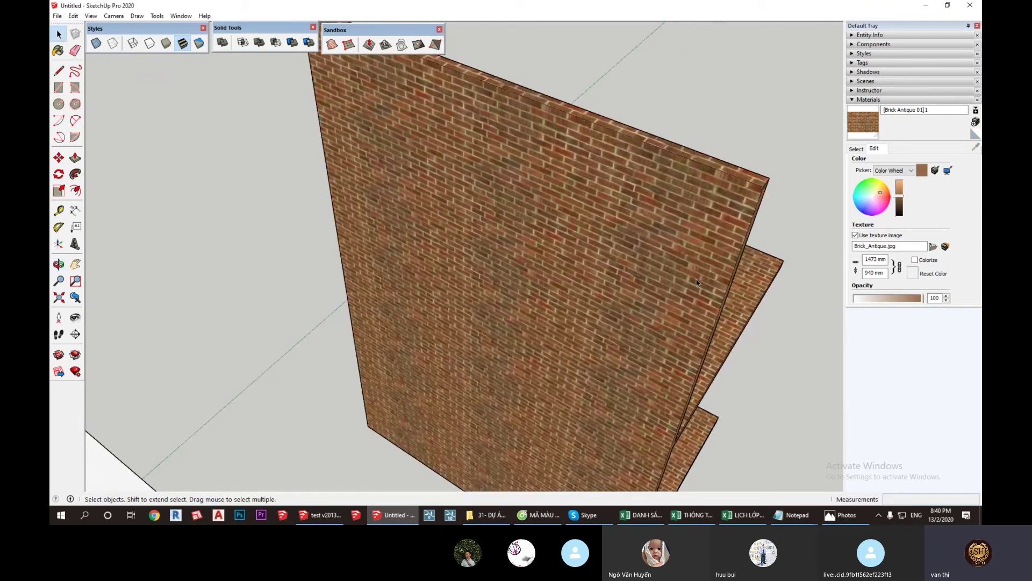
scroll(691, 283, "down", 3)
scroll(680, 285, "down", 4)
scroll(674, 287, "down", 1)
scroll(672, 295, "up", 1)
scroll(673, 308, "up", 1)
scroll(673, 308, "up", 1)
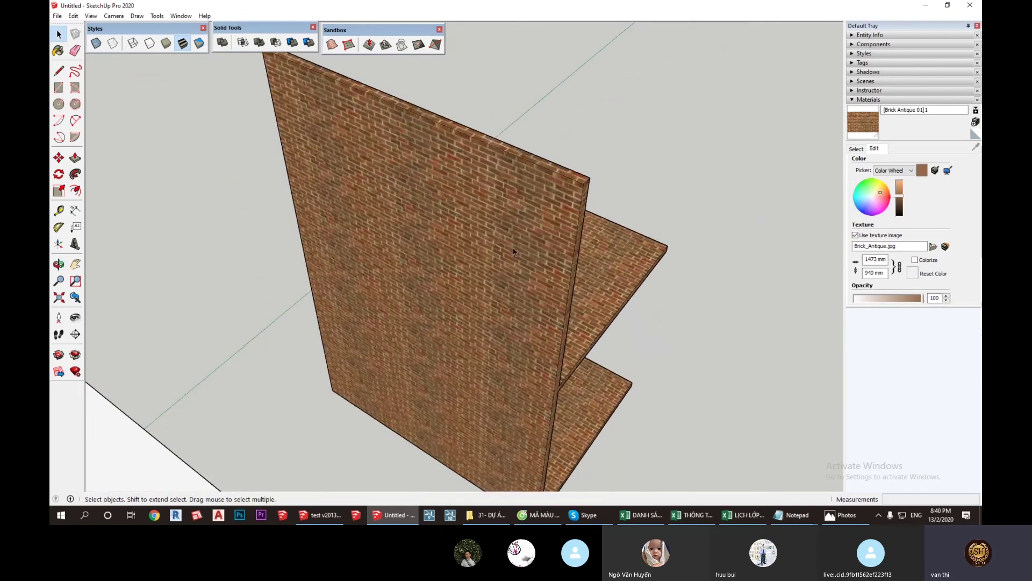
scroll(673, 309, "up", 1)
Step: Reselect the brick material, show its edit settings, and orbit the wall to face the viewer
left_click(853, 149)
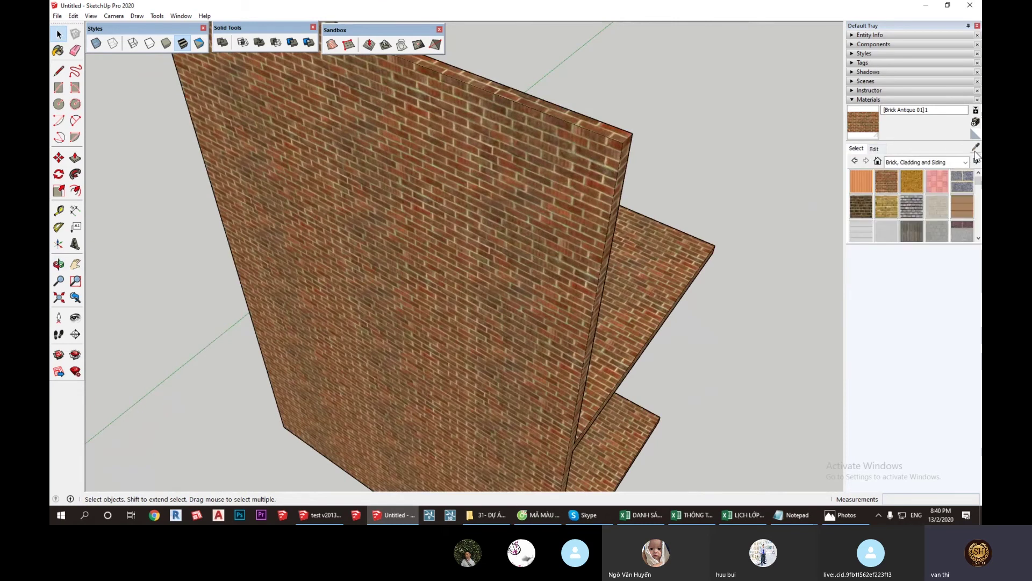
left_click(886, 183)
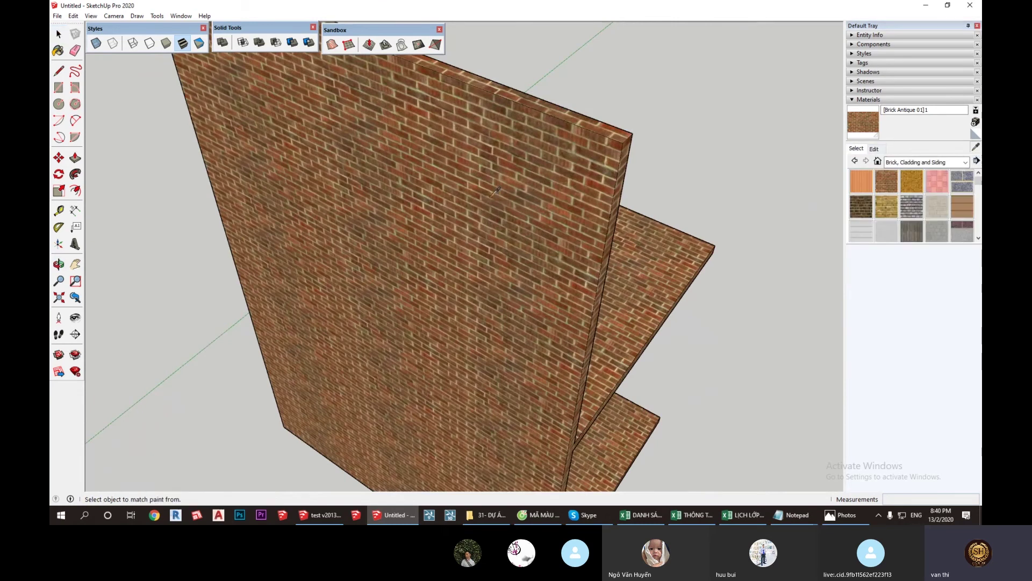
left_click(882, 150)
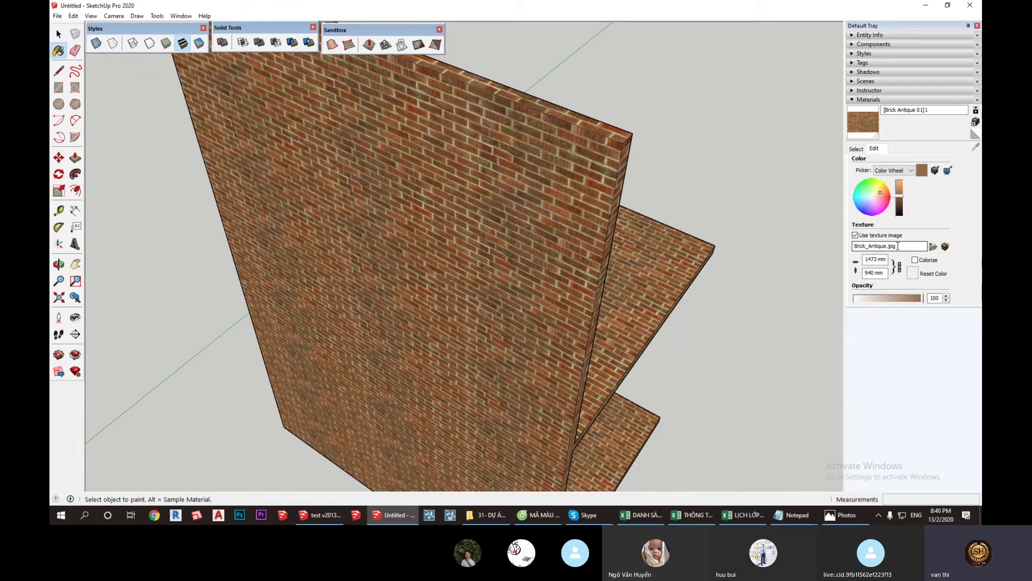
scroll(486, 364, "down", 1)
scroll(430, 323, "down", 4)
scroll(423, 316, "down", 2)
middle_click_drag(423, 316, 527, 290)
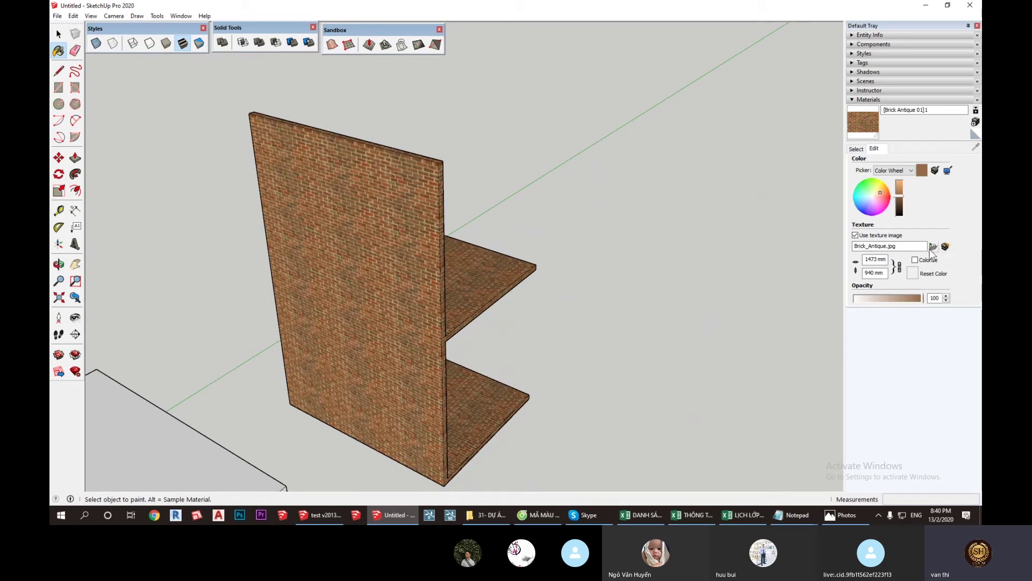
Step: Load the courtyard photo from Downloads as the texture, tiled at 1473 × 1253 mm
left_click(932, 248)
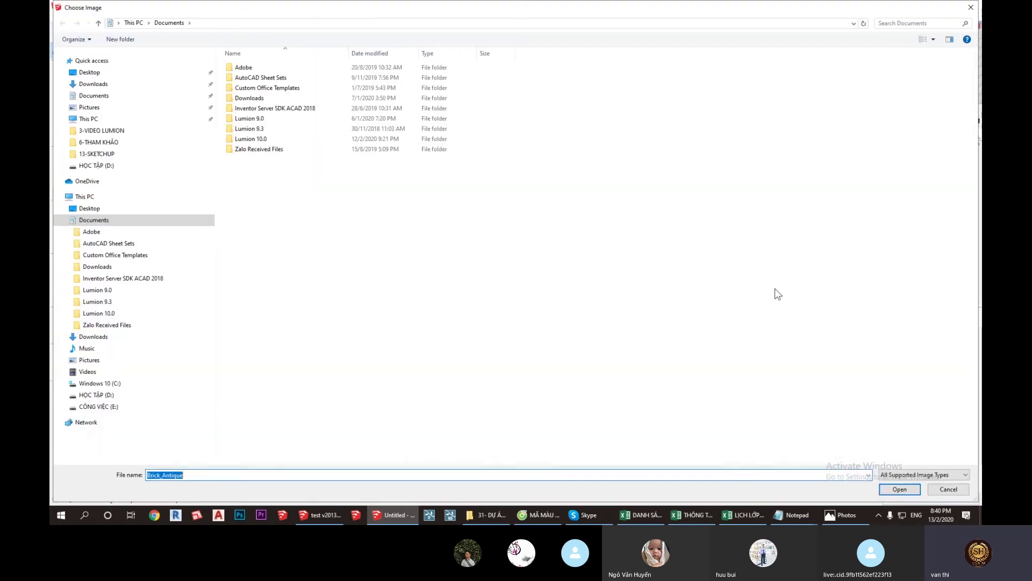
left_click(92, 85)
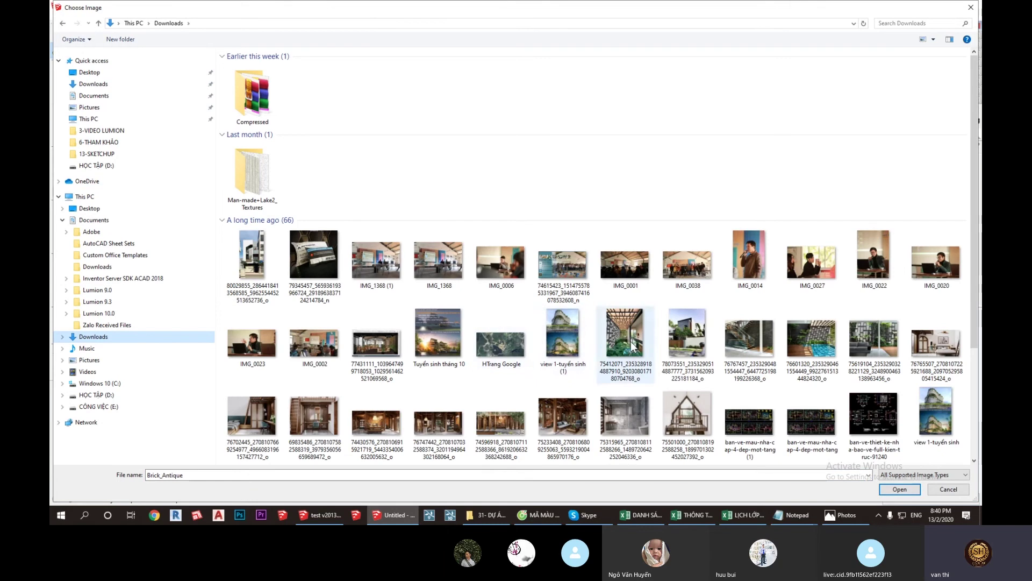
double_click(632, 346)
scroll(629, 346, "up", 3)
mouse_move(630, 345)
middle_mouse_down()
mouse_move(555, 244)
mouse_move(438, 210)
mouse_move(306, 100)
mouse_move(653, 197)
middle_mouse_up()
scroll(438, 210, "up", 3)
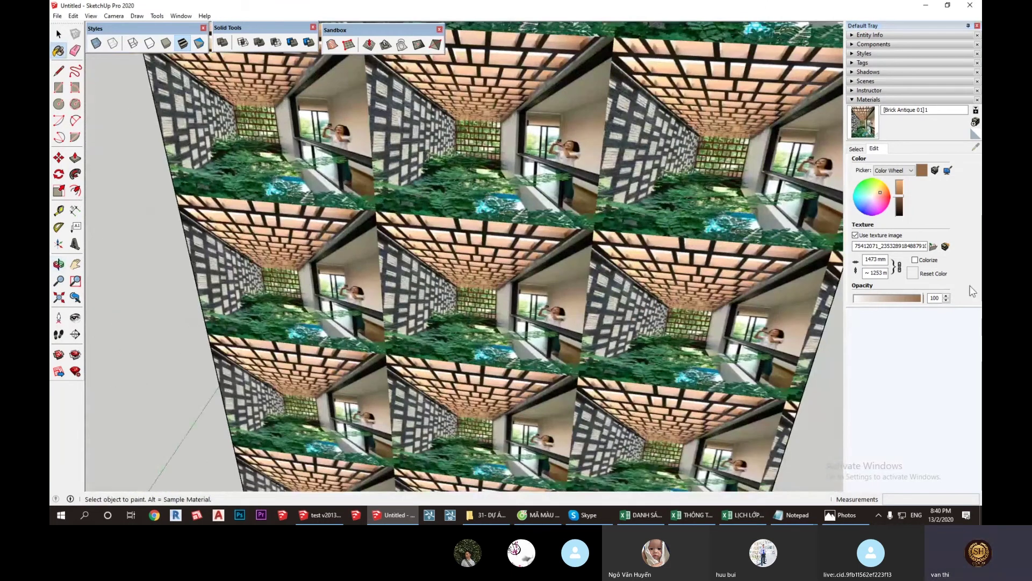
Step: Preview the original courtyard photo in Photos, then close it
left_click(947, 247)
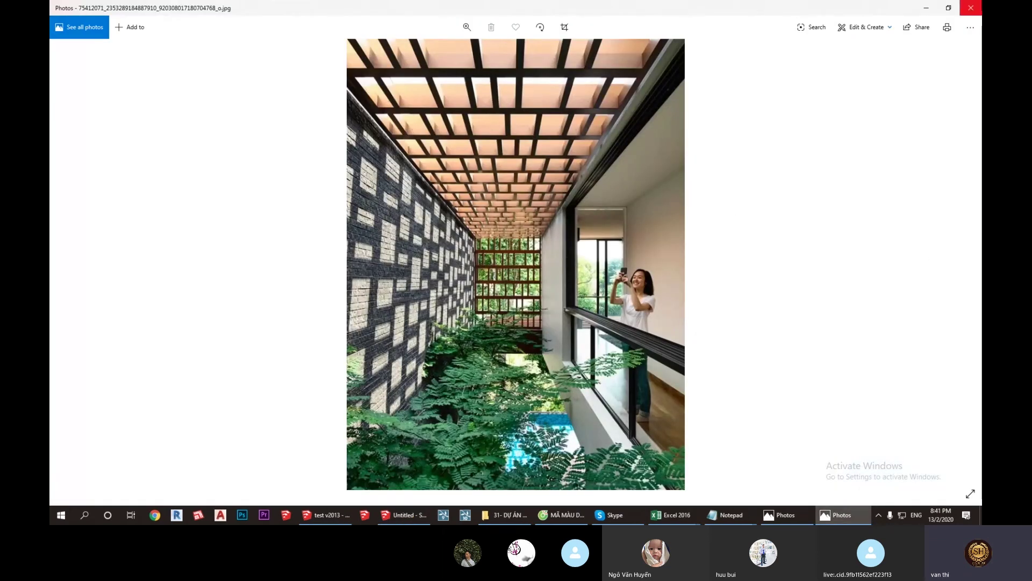
left_click(970, 8)
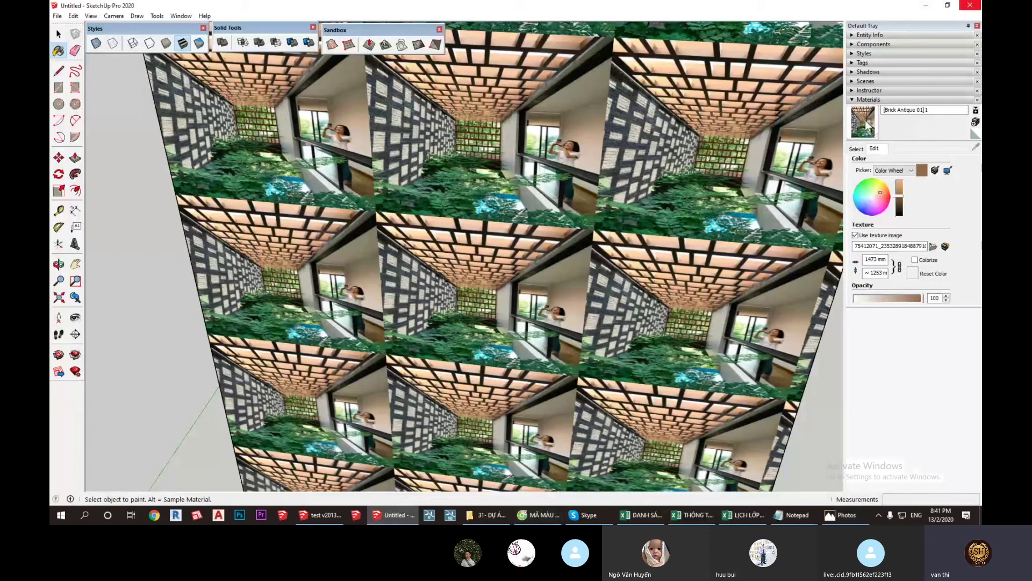
left_click(856, 149)
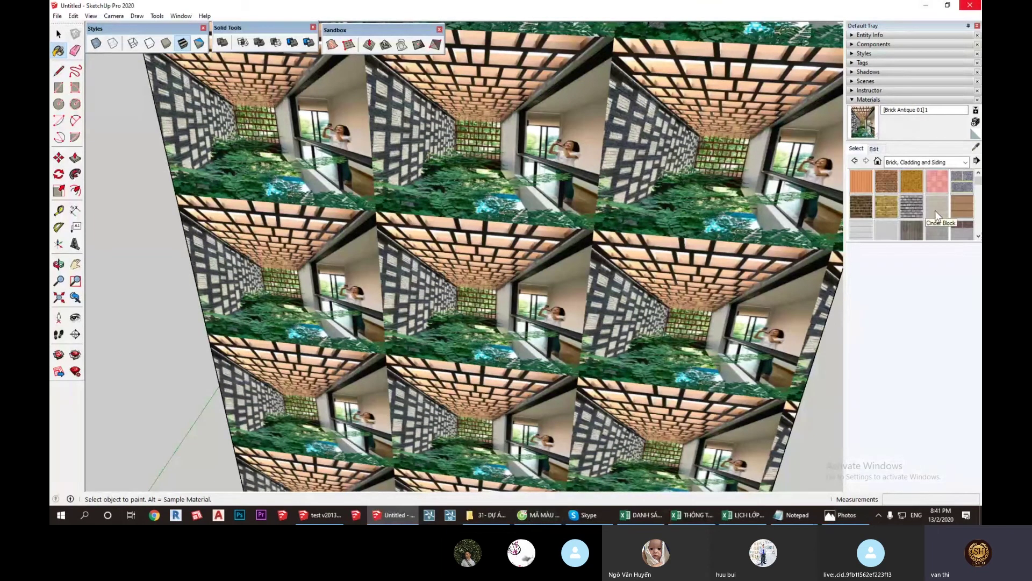
Step: Search Google Images for TEXTURE BRICK
left_click(541, 515)
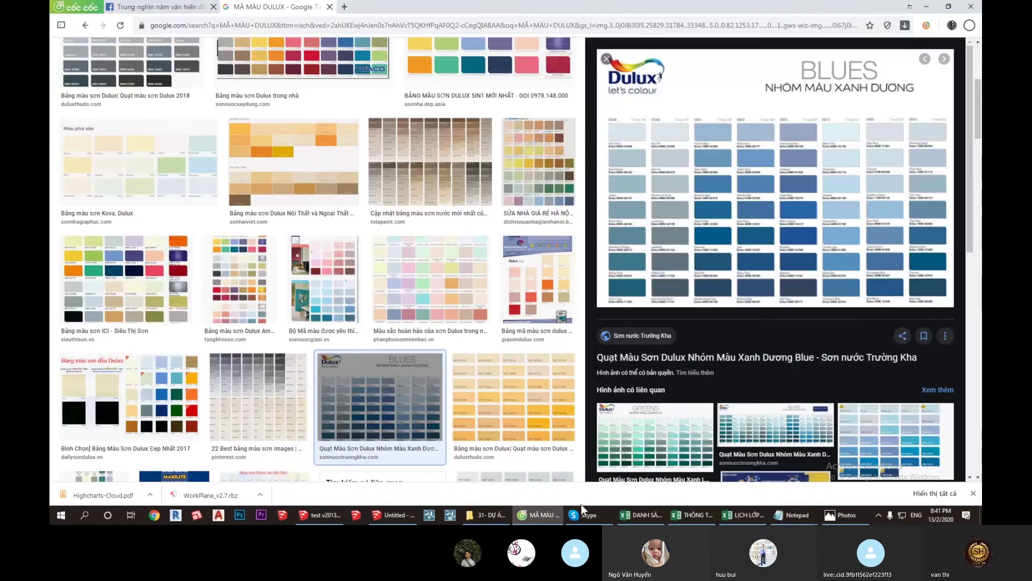
scroll(322, 269, "up", 5)
triple_click(161, 57)
type("TEXTURE")
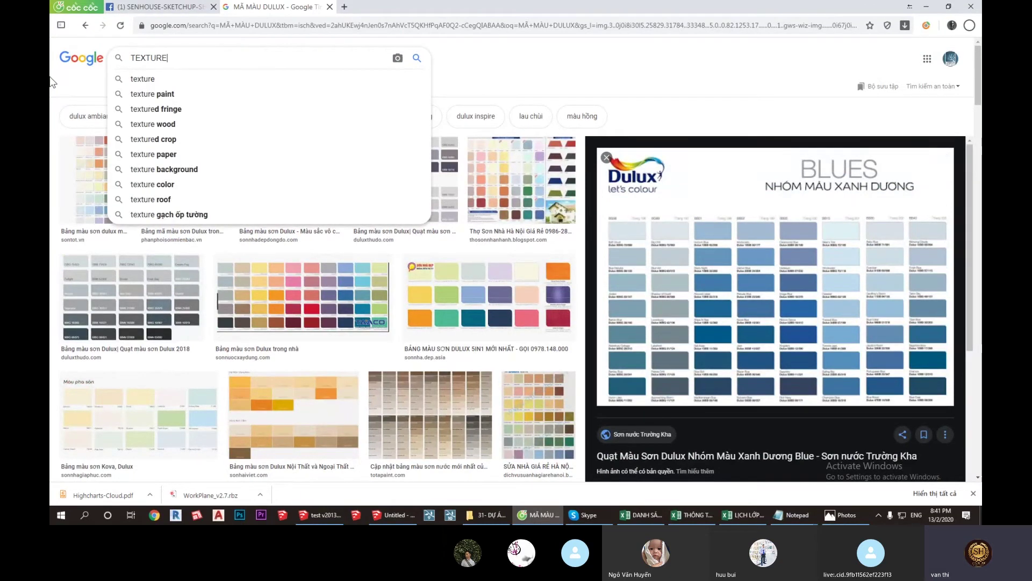
type(" BRICK")
key("Return")
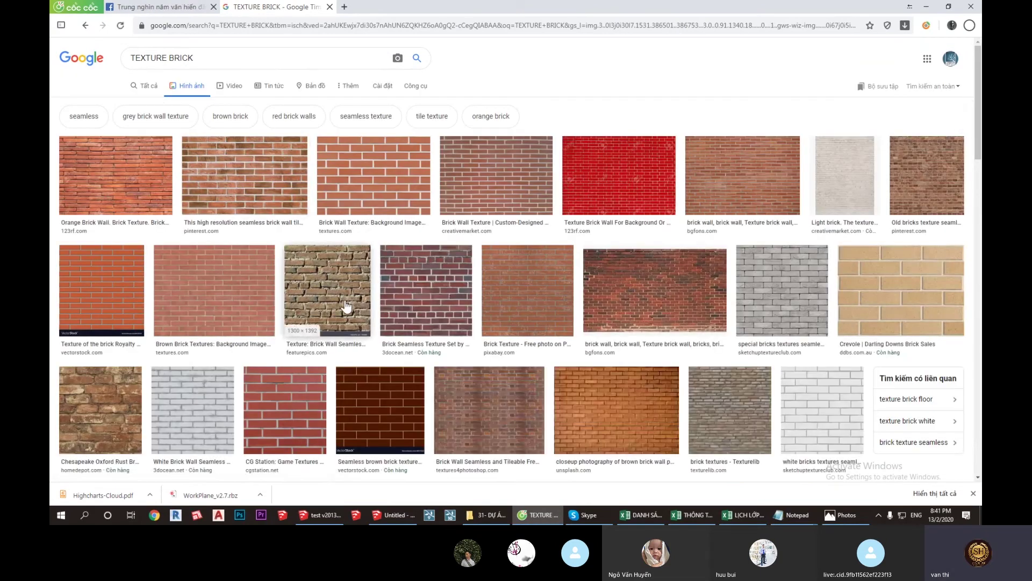
Step: Preview brick results and choose Save image as for the Multi colored brick wall background
scroll(346, 307, "down", 2)
left_click(334, 196)
scroll(403, 366, "down", 2)
scroll(398, 338, "down", 3)
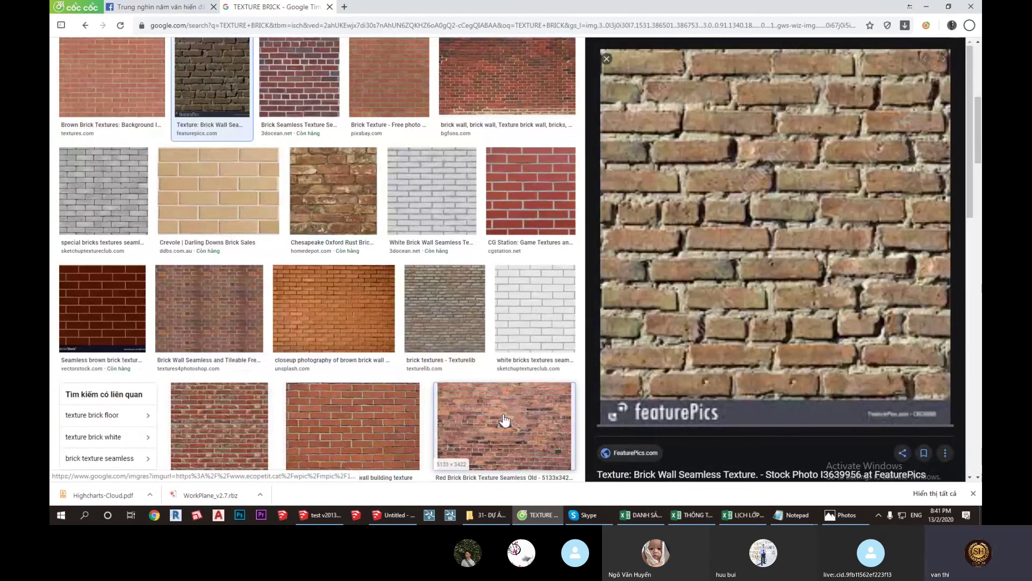
left_click(504, 420)
left_click(737, 336)
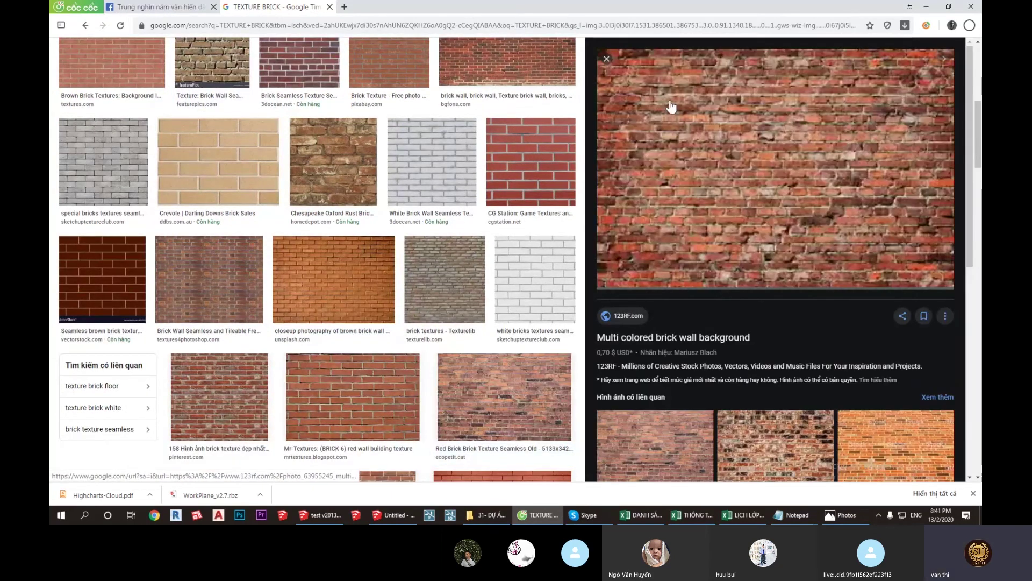
right_click(801, 138)
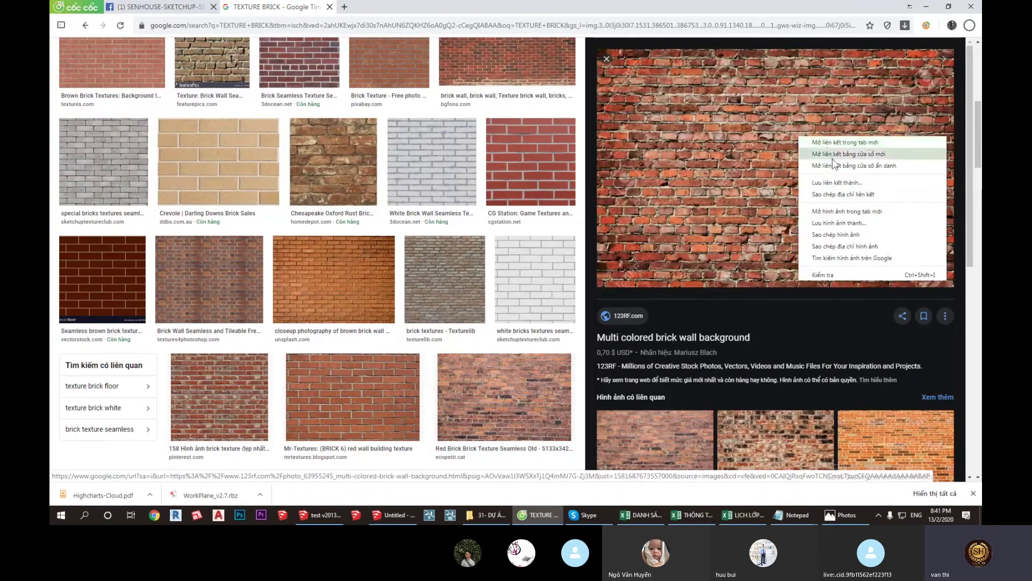
left_click(833, 224)
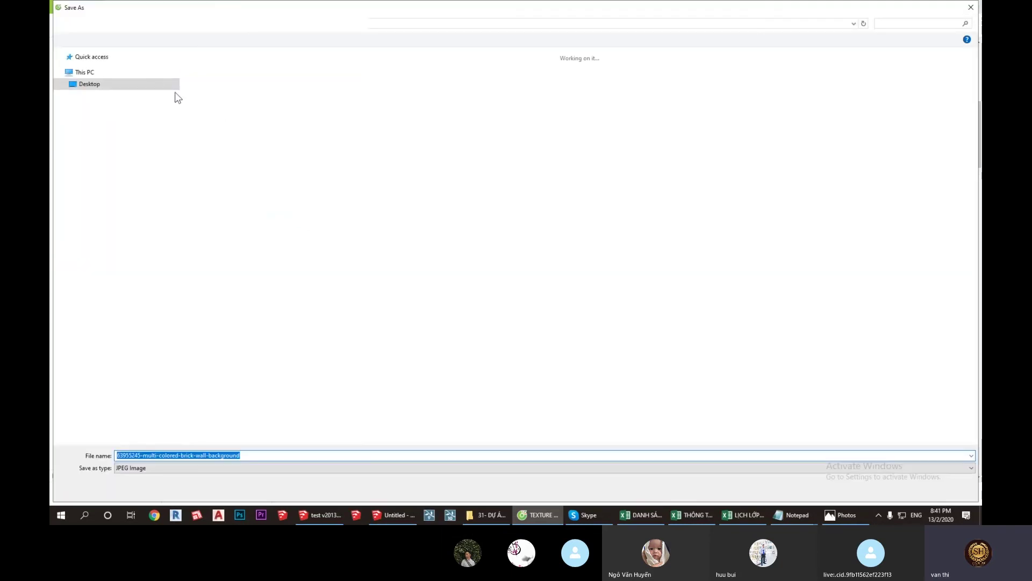
Step: Save 63955245-multi-colored-brick-wall-background.jpg, glance at it in Photos, and minimize the browser
left_click(899, 489)
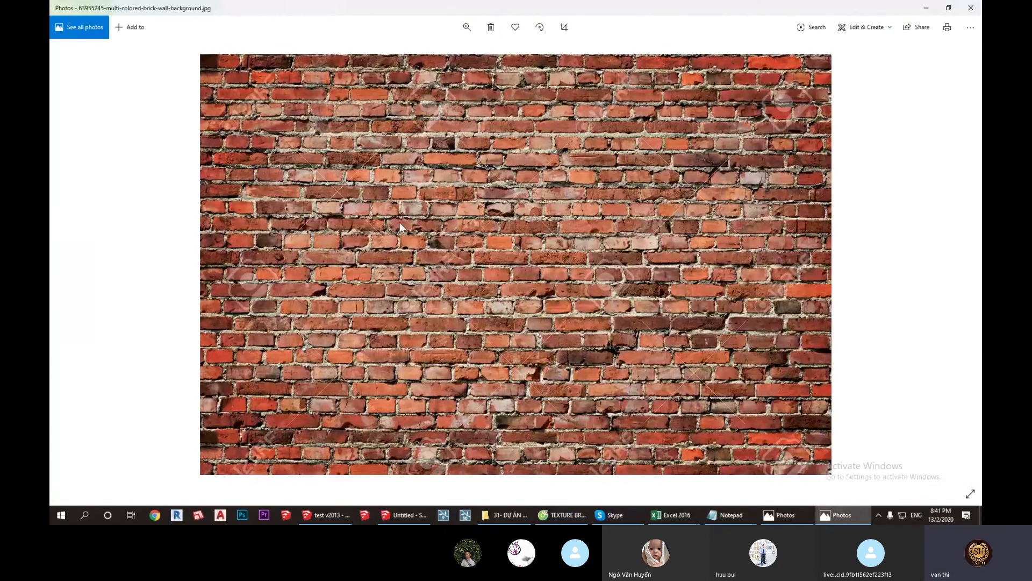
left_click(971, 7)
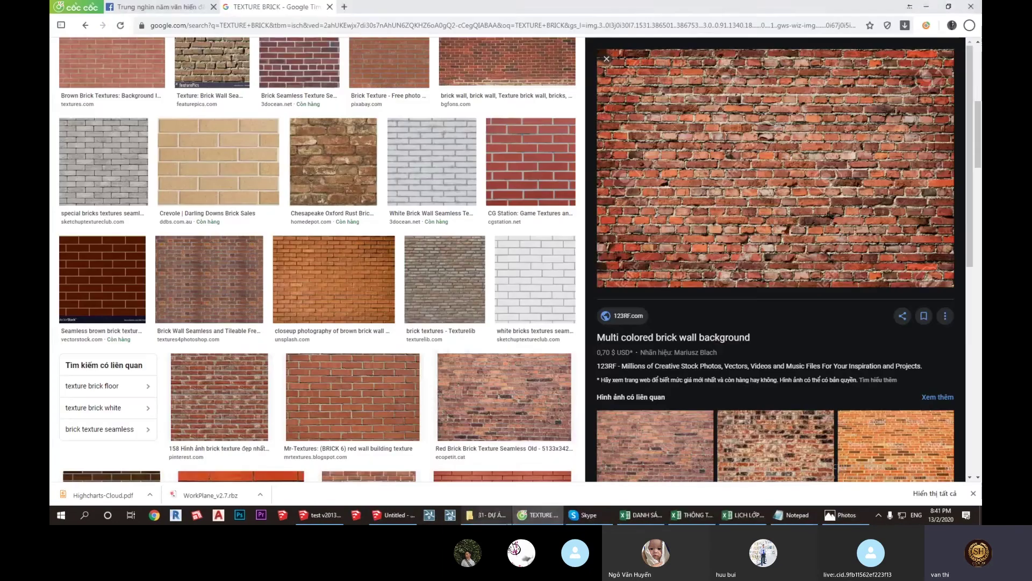
left_click(925, 6)
Step: Load the multi-colored brick wall image from the Desktop as the material texture
left_click(875, 149)
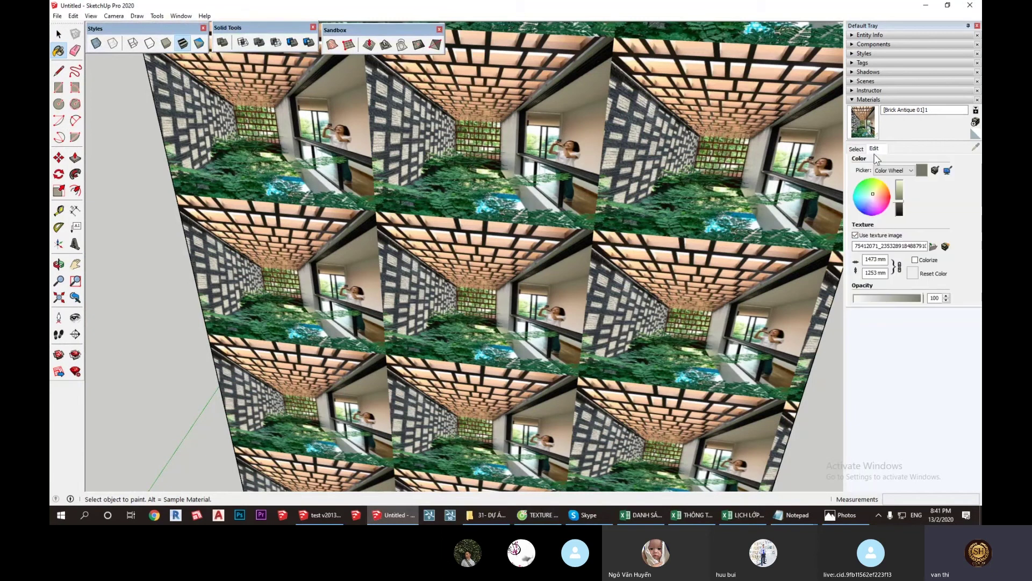
left_click(932, 246)
left_click(95, 83)
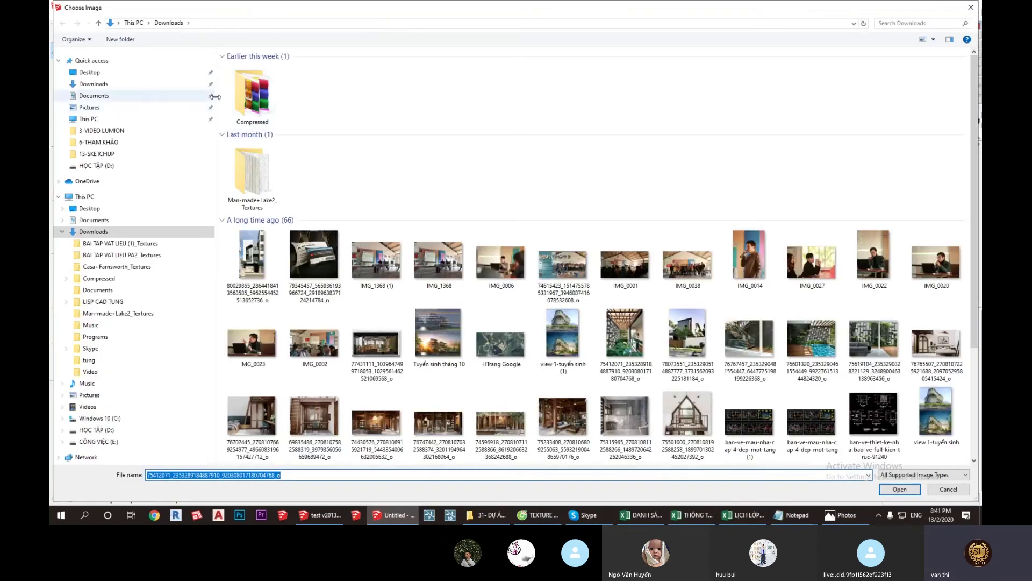
left_click(97, 72)
left_click(438, 115)
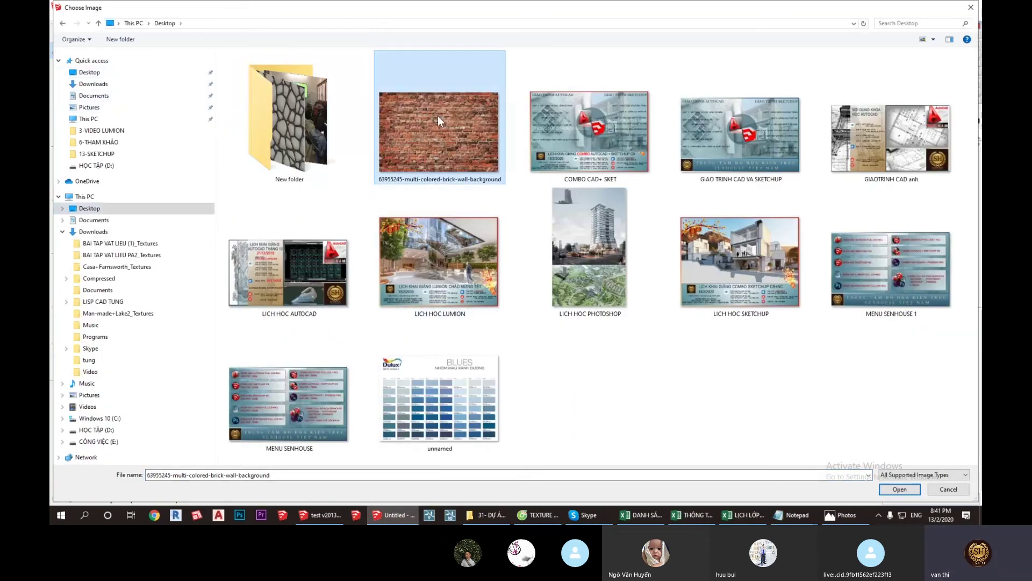
double_click(438, 115)
Step: Zoom and tilt the view to inspect the 1473 × 835 mm brick texture
scroll(554, 313, "down", 3)
scroll(554, 313, "down", 5)
scroll(357, 238, "up", 2)
scroll(387, 265, "up", 2)
scroll(330, 279, "up", 2)
scroll(376, 269, "up", 3)
scroll(484, 252, "up", 3)
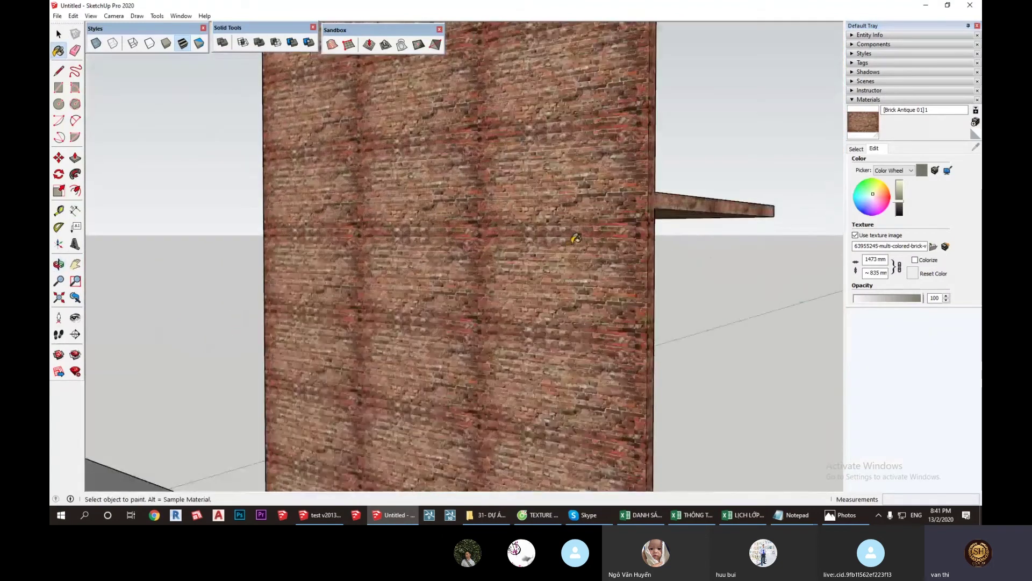
scroll(576, 238, "up", 3)
scroll(576, 238, "up", 3)
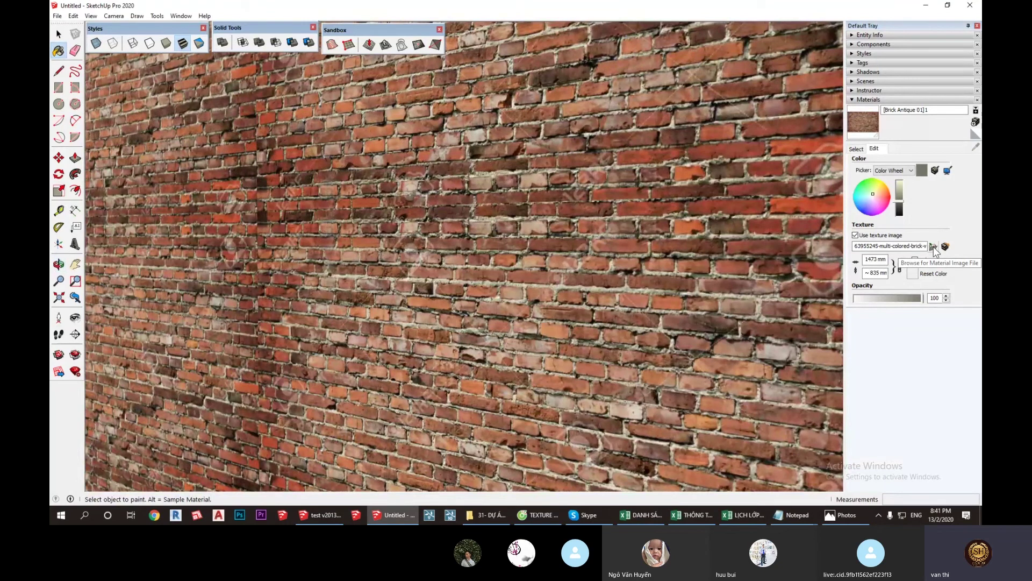
scroll(394, 304, "down", 5)
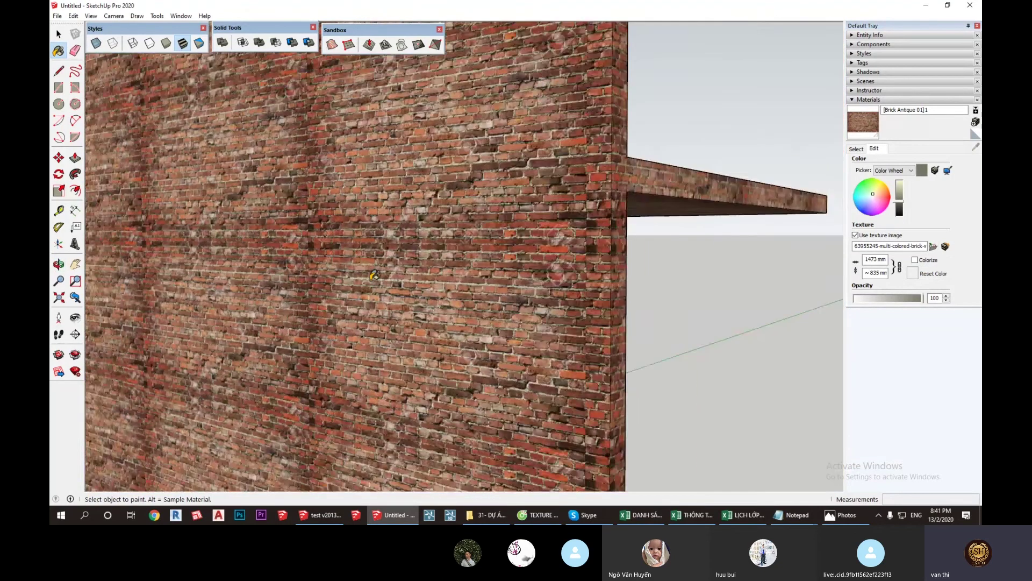
scroll(394, 303, "down", 3)
scroll(433, 407, "up", 3)
scroll(432, 407, "up", 3)
middle_click_drag(669, 320, 592, 376)
key("space")
Step: Draw a 220 × 55 rectangle on the brick wall's face
key("r")
left_click(428, 238)
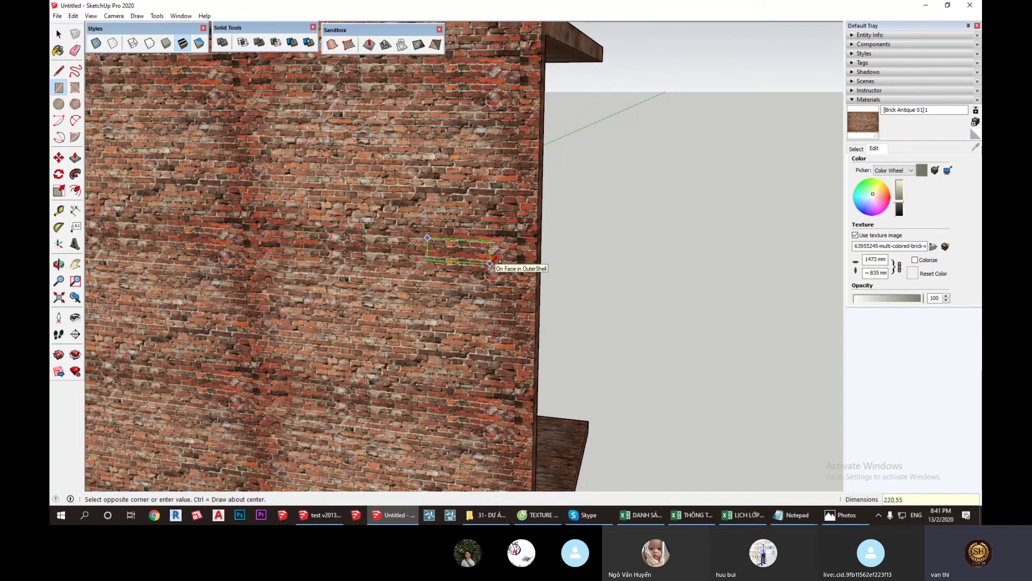
key("Return")
Step: Zoom and orbit to a flatter front view of the new rectangle
scroll(464, 238, "up", 2)
scroll(457, 238, "up", 3)
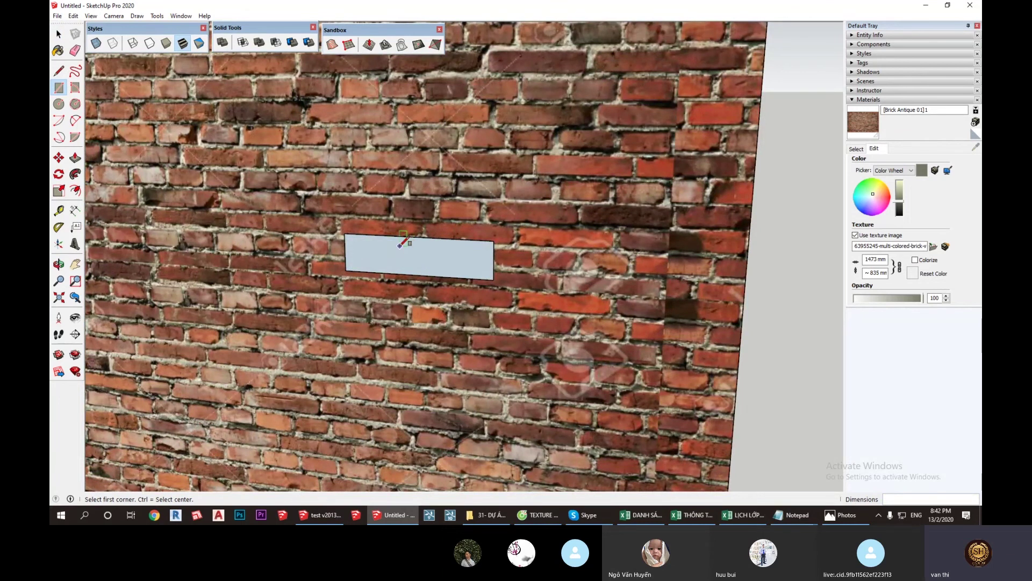
scroll(406, 247, "down", 2)
scroll(444, 248, "down", 3)
key("space")
scroll(425, 251, "up", 2)
scroll(428, 254, "up", 1)
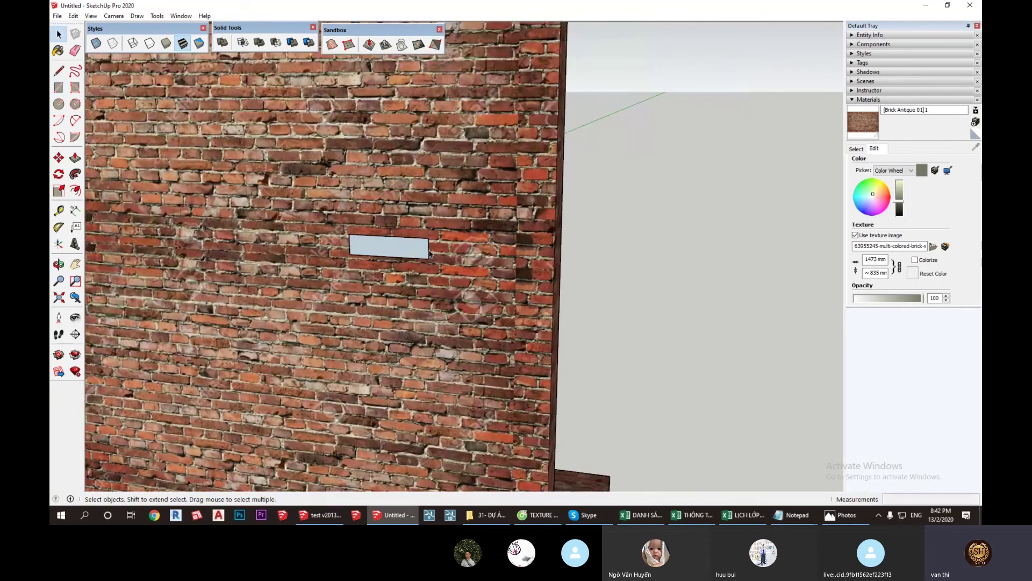
scroll(491, 250, "down", 2)
middle_click_drag(492, 250, 457, 250)
scroll(458, 249, "up", 3)
scroll(458, 250, "up", 1)
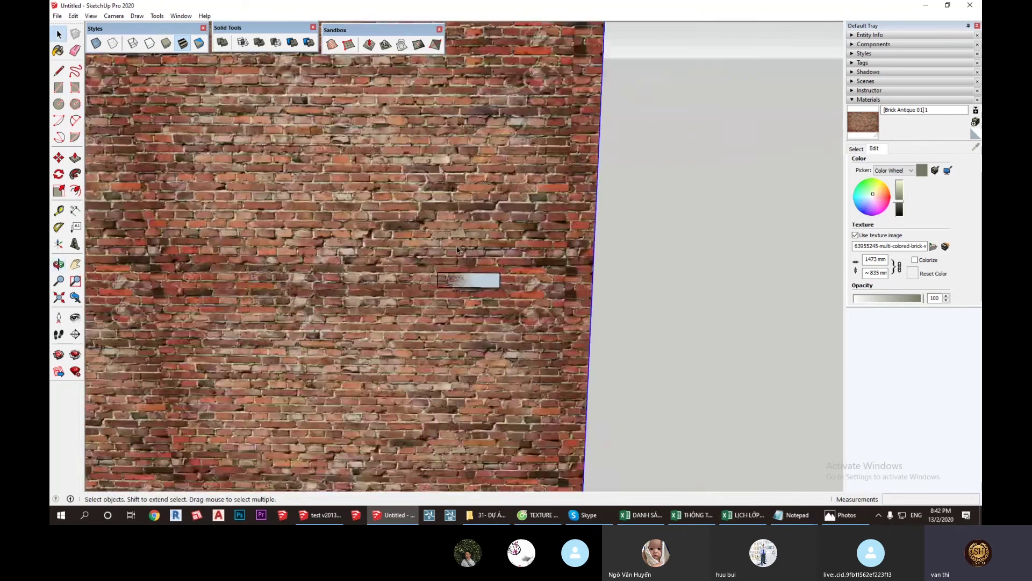
scroll(457, 250, "up", 2)
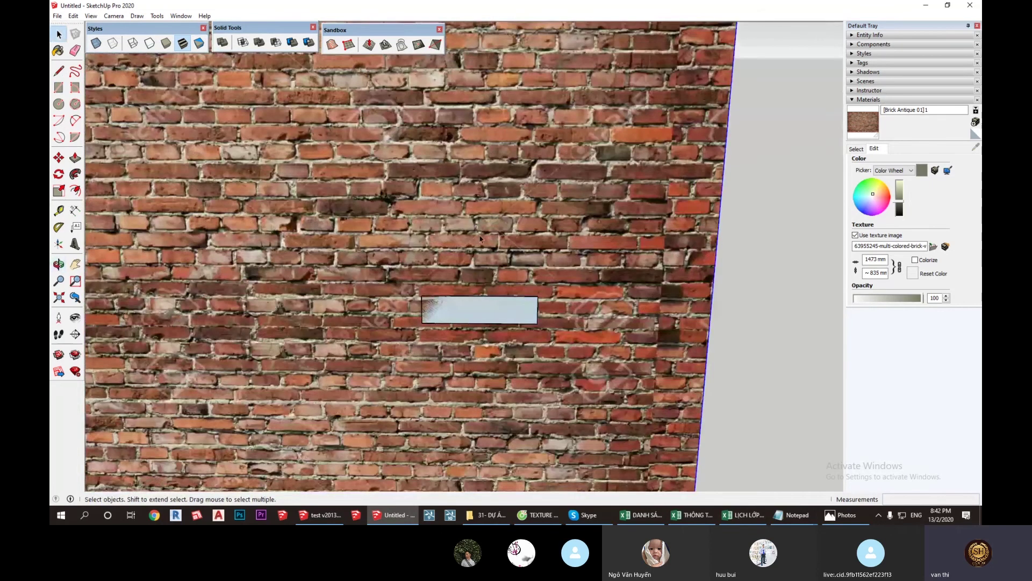
Step: Set the brick texture width to 2000 mm, then 2200 mm, giving about 1247 mm height
left_click(880, 261)
mouse_move(831, 260)
left_mouse_down()
mouse_move(905, 255)
mouse_move(760, 261)
left_mouse_up()
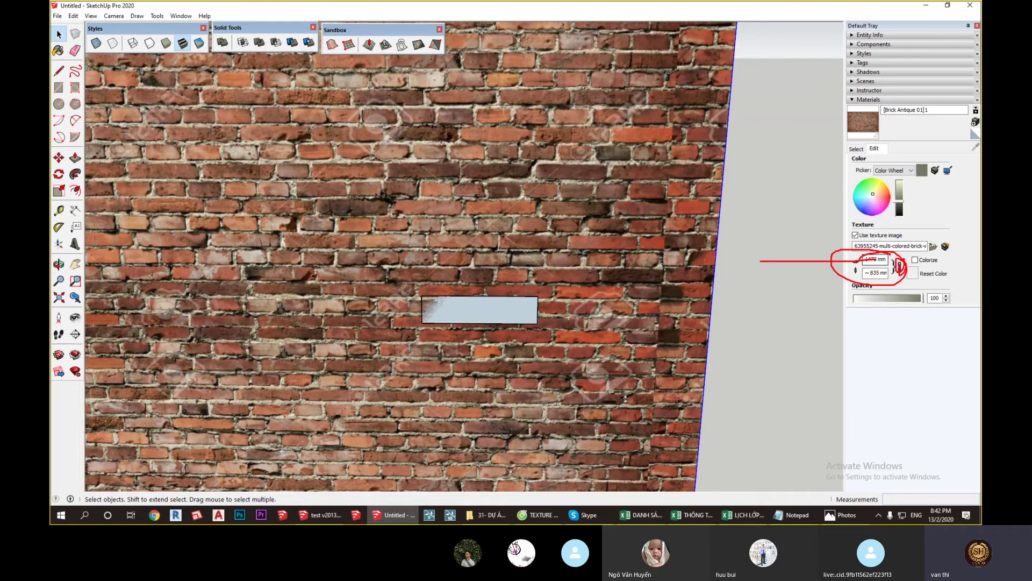
double_click(875, 259)
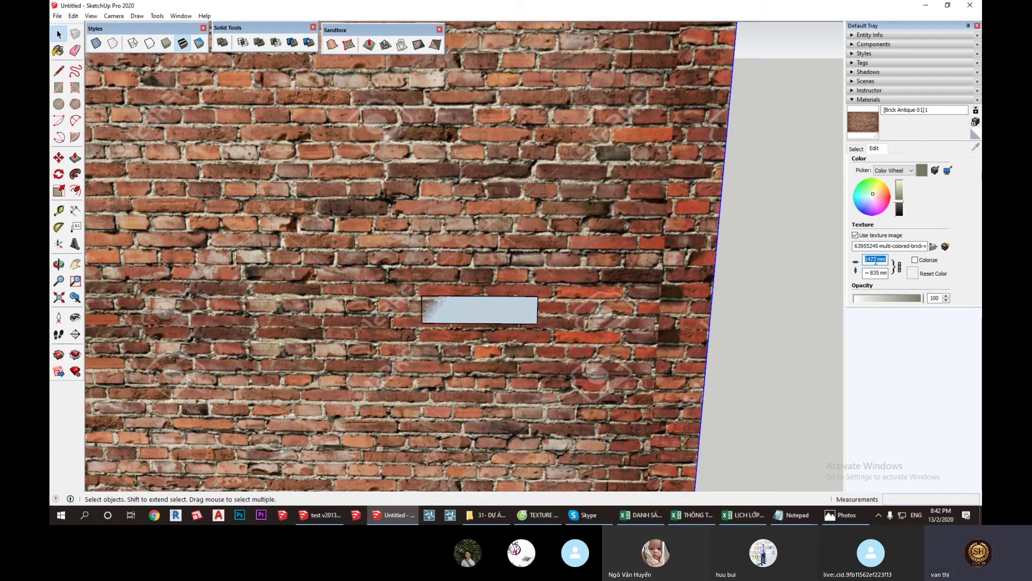
type("2000")
key("Return")
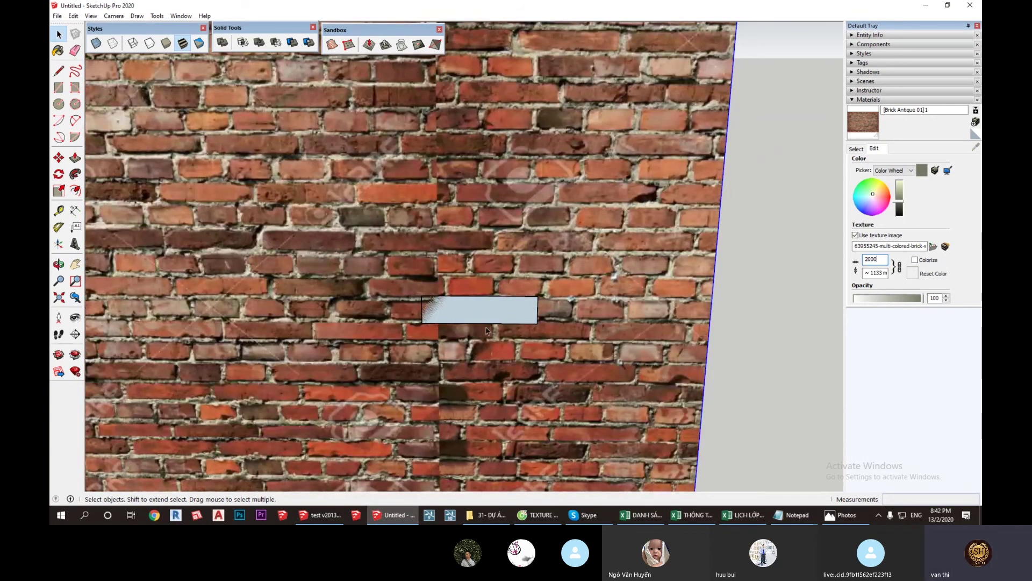
double_click(884, 258)
type("2200")
key("Return")
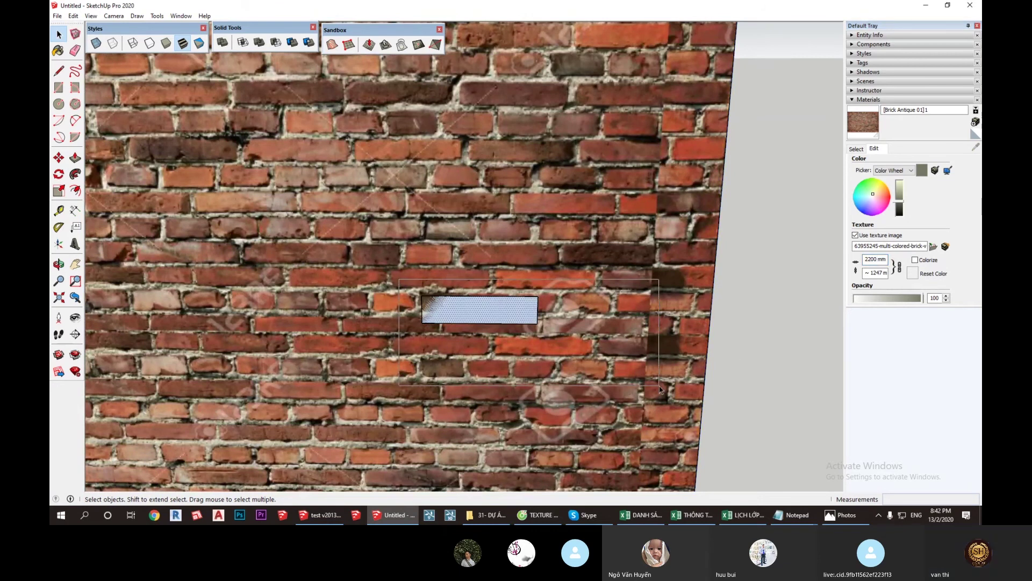
Step: Commit the 2200 mm texture width and orbit to face the brick wall head-on
left_click(581, 355)
scroll(317, 252, "down", 2)
scroll(317, 252, "down", 2)
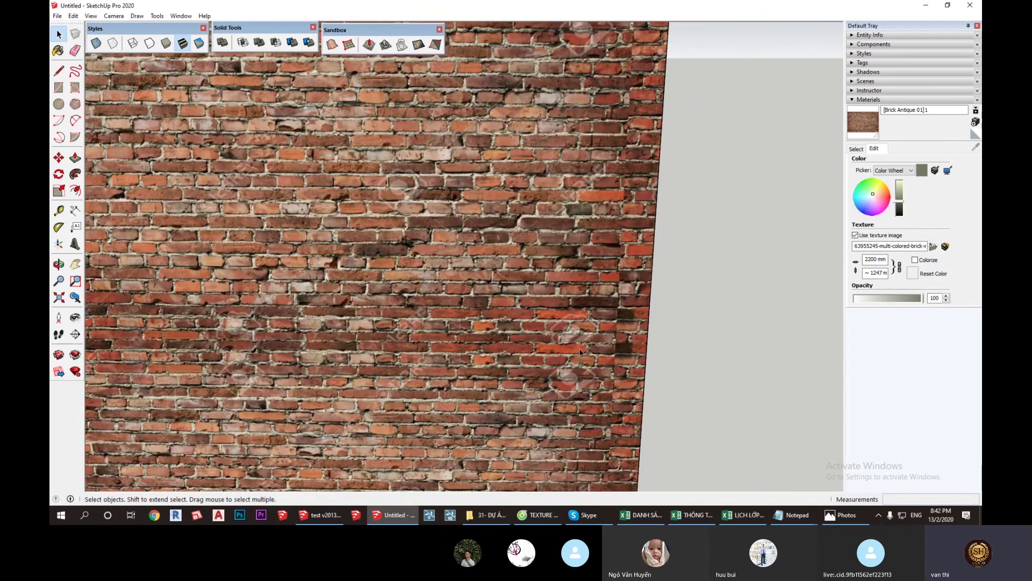
scroll(318, 251, "down", 5)
middle_click_drag(318, 252, 411, 238)
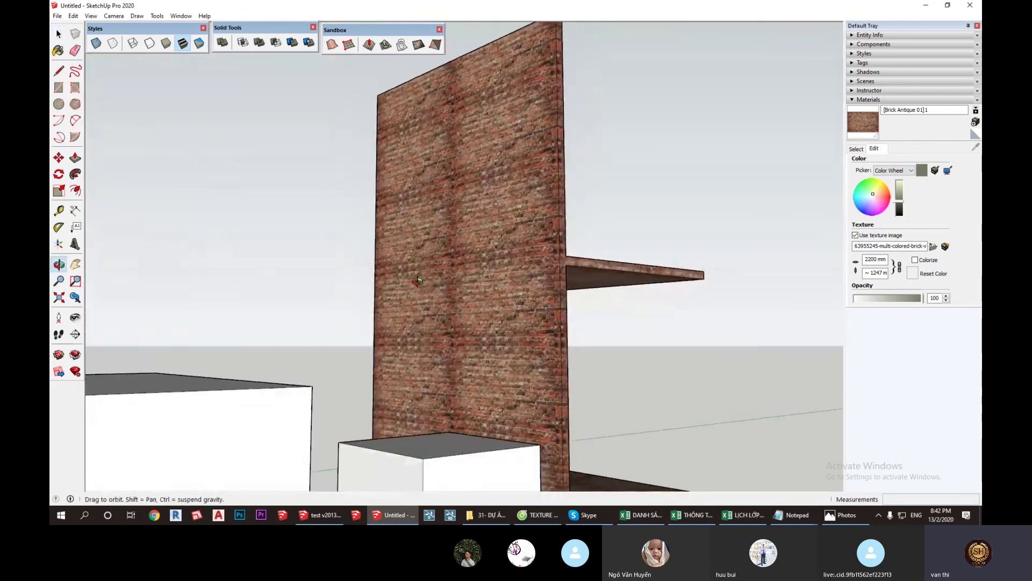
middle_click_drag(508, 342, 481, 199)
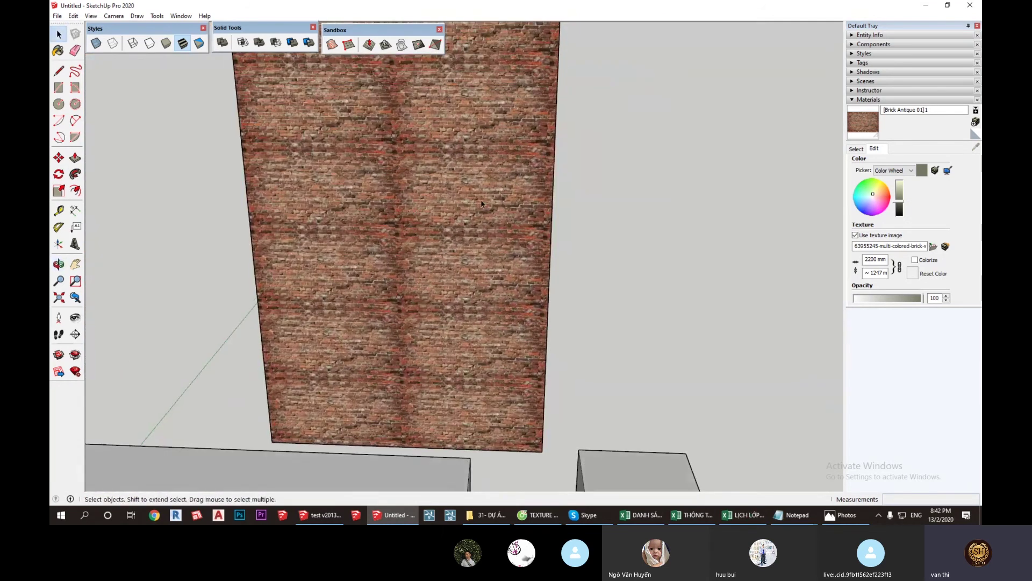
scroll(481, 199, "up", 3)
scroll(557, 169, "up", 3)
scroll(537, 172, "down", 1)
scroll(516, 176, "down", 1)
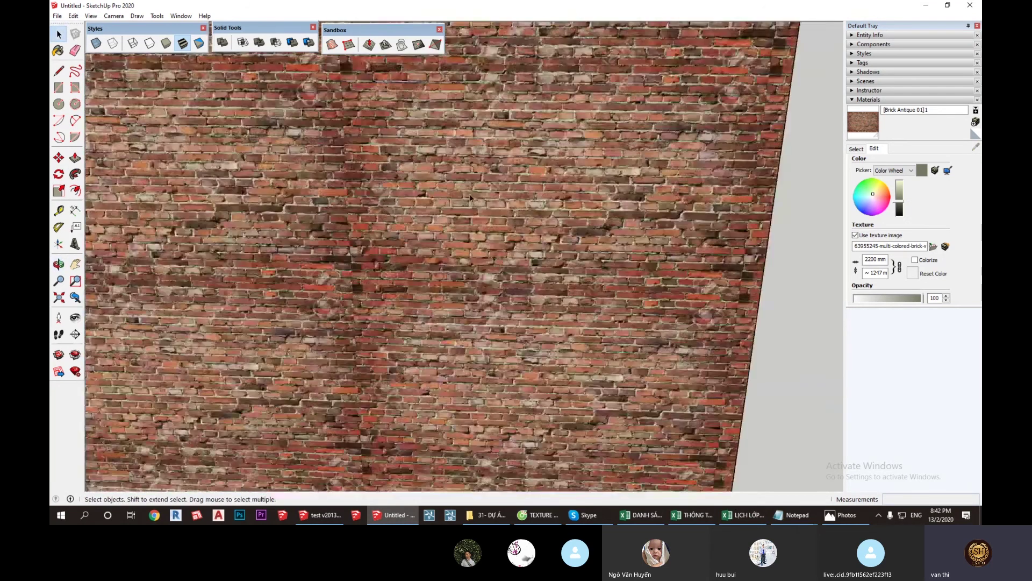
scroll(495, 180, "down", 1)
scroll(472, 183, "down", 1)
scroll(472, 184, "up", 2)
scroll(473, 184, "up", 1)
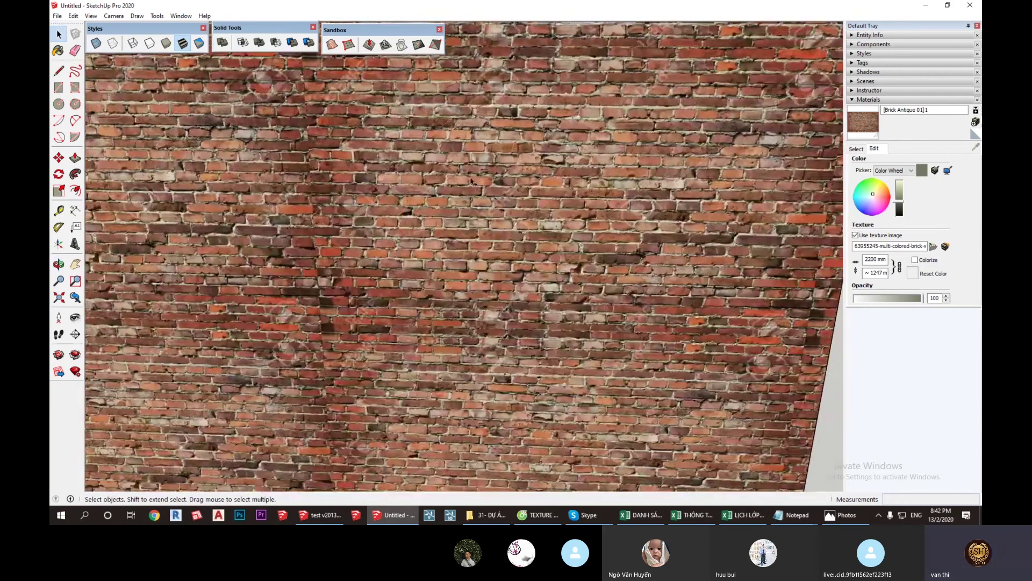
scroll(474, 184, "down", 2)
scroll(538, 242, "down", 3)
Step: Orbit and zoom around the wall to inspect the multi-colored brick texture
mouse_move(622, 302)
middle_mouse_down()
mouse_move(212, 131)
mouse_move(668, 240)
mouse_move(51, 324)
mouse_move(323, 301)
middle_mouse_up()
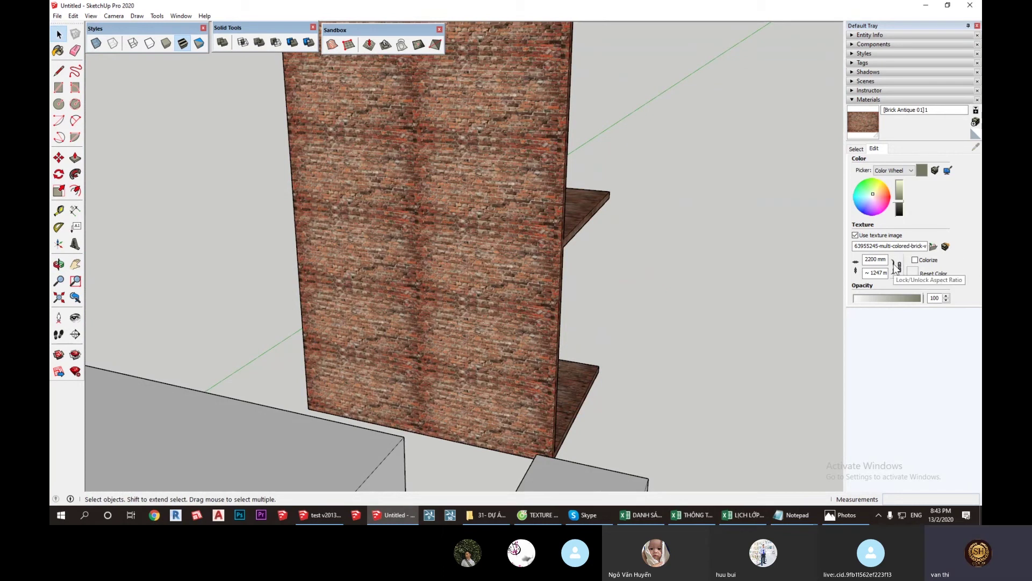
scroll(417, 227, "up", 2)
scroll(417, 227, "up", 2)
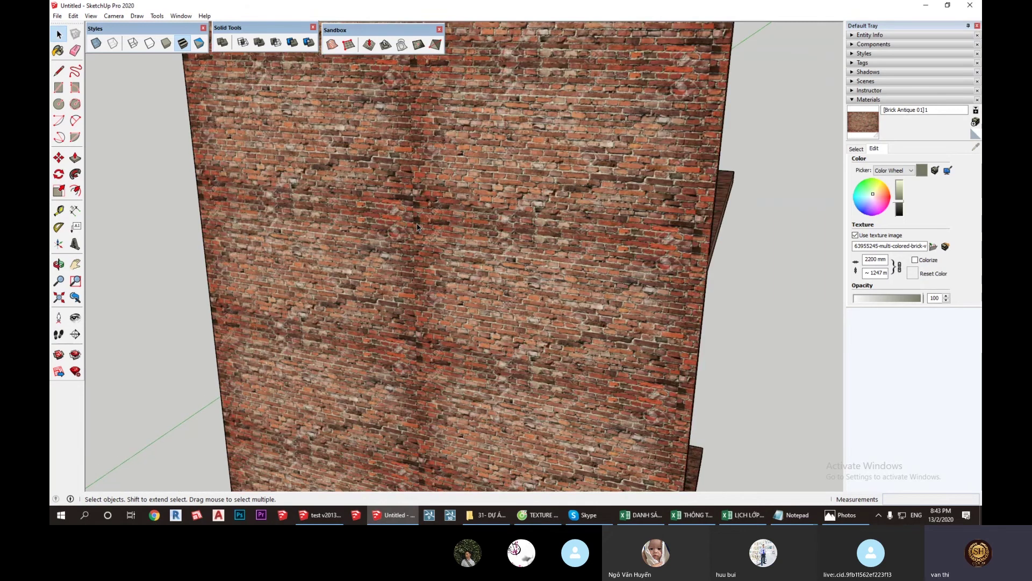
scroll(416, 227, "down", 3)
scroll(430, 231, "up", 3)
scroll(457, 239, "up", 2)
scroll(500, 249, "up", 2)
scroll(500, 249, "down", 2)
scroll(504, 244, "down", 2)
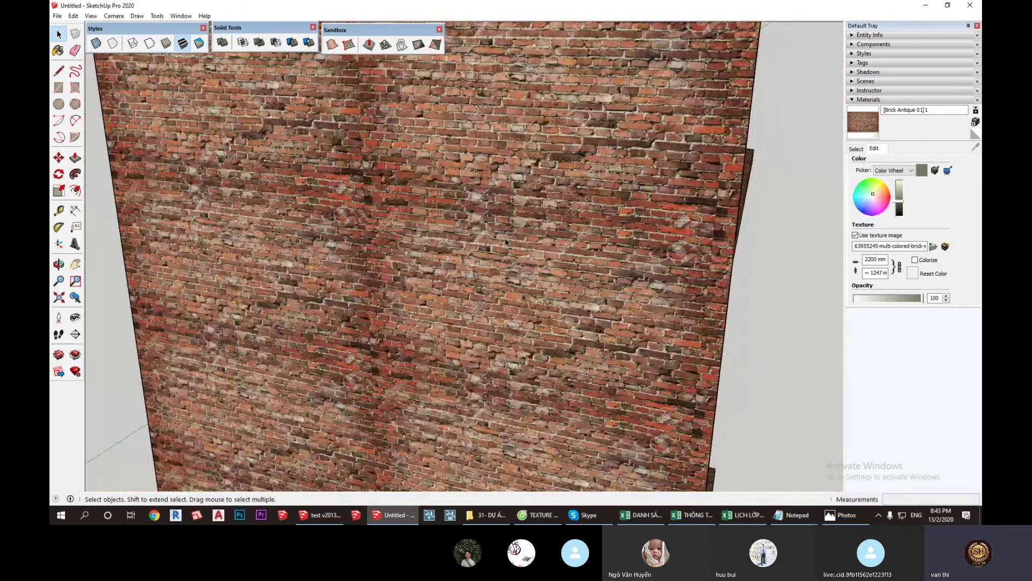
scroll(505, 242, "down", 1)
scroll(504, 243, "up", 1)
scroll(473, 246, "up", 2)
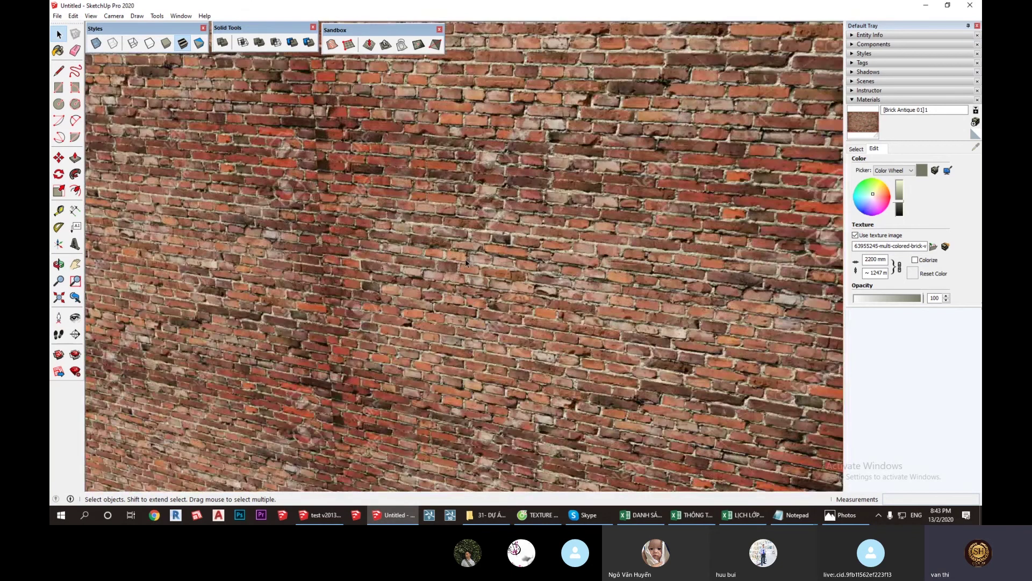
scroll(446, 250, "up", 2)
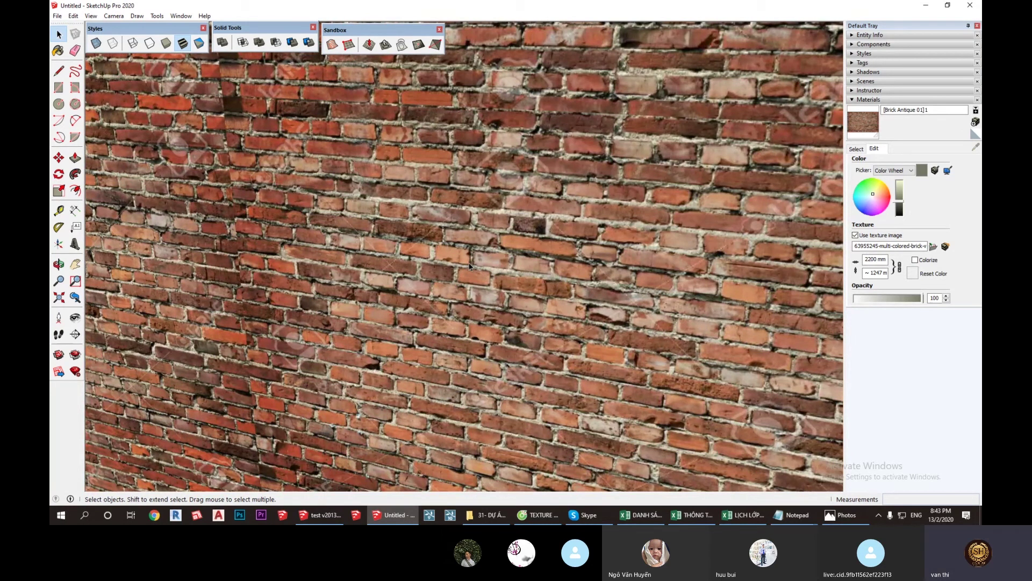
scroll(469, 265, "down", 3)
scroll(470, 265, "down", 5)
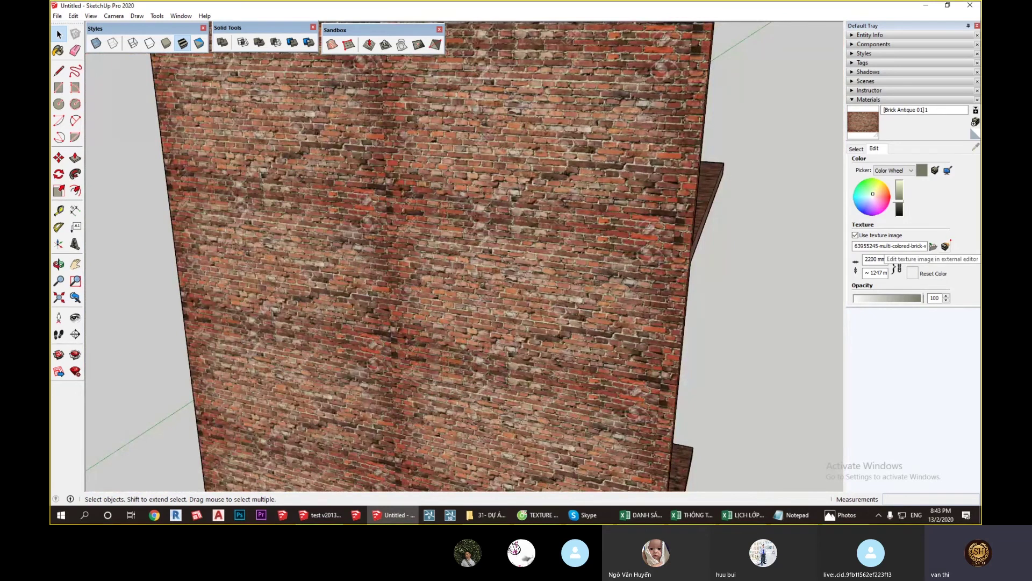
left_click(945, 246)
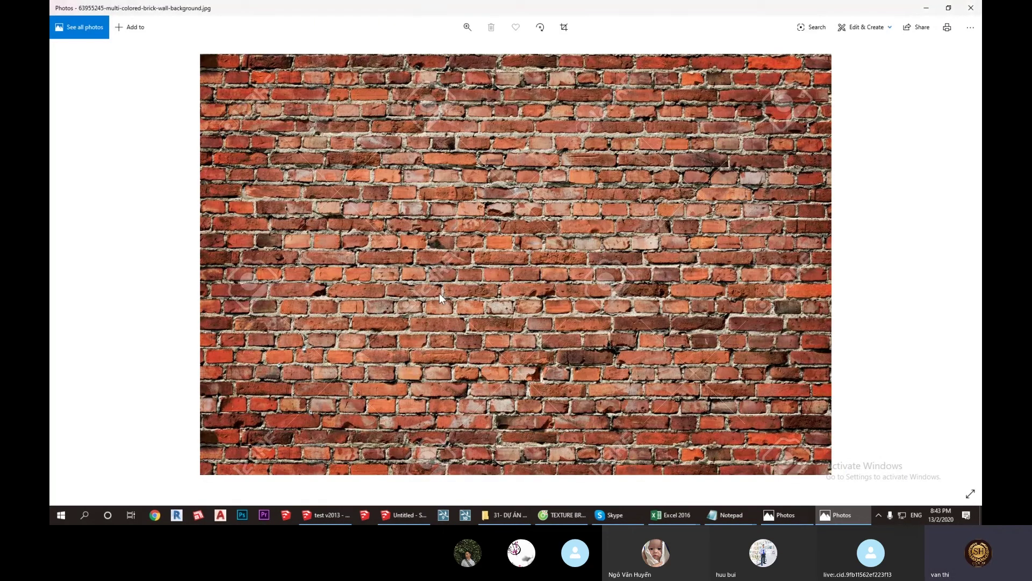
right_click(520, 217)
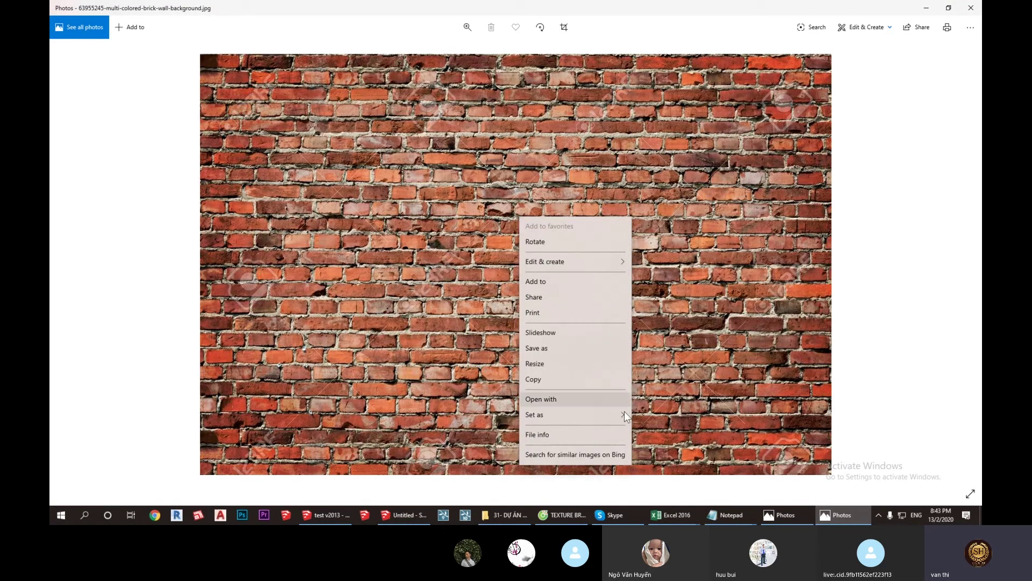
left_click(572, 396)
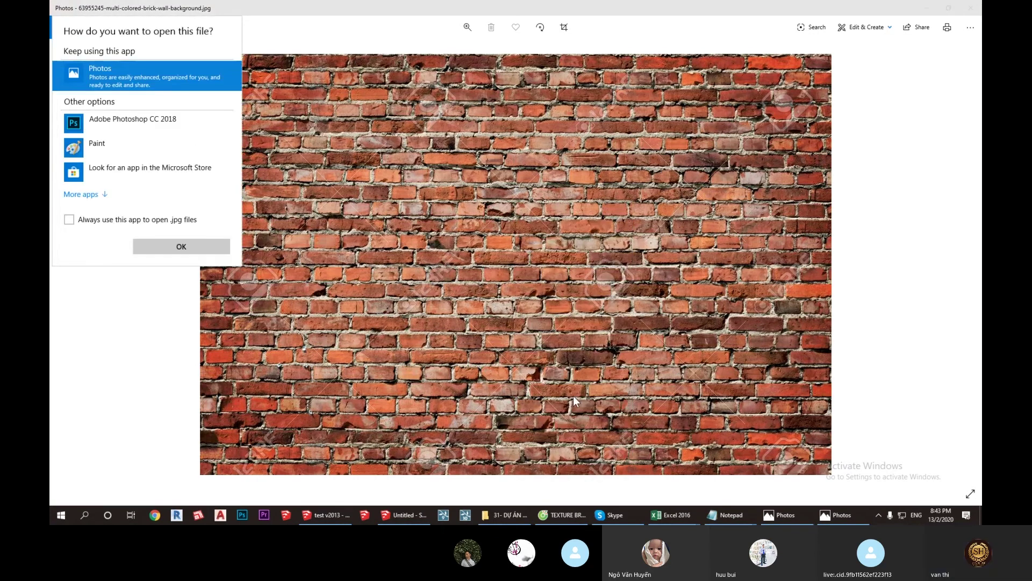
left_click(156, 248)
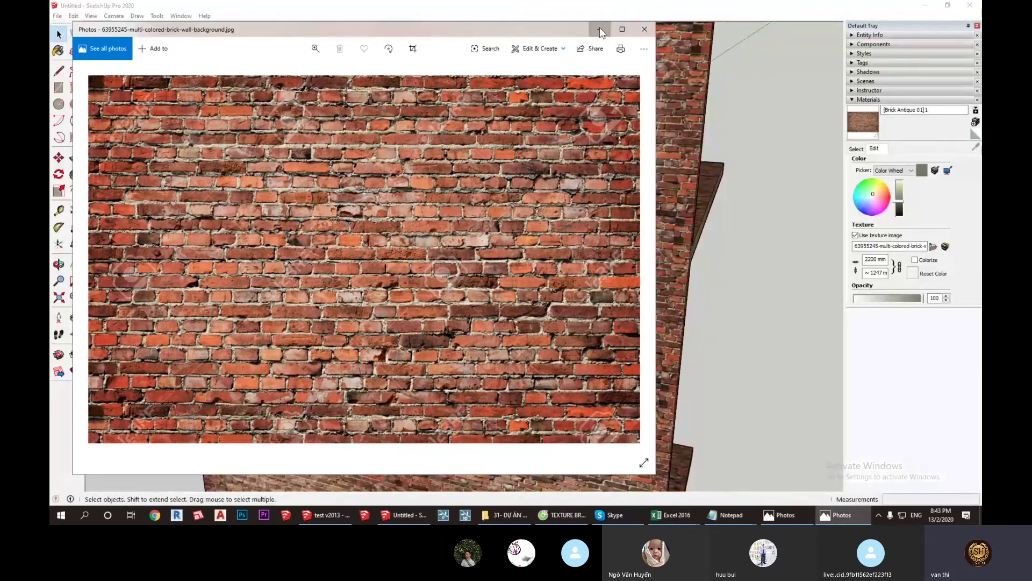
left_click(599, 28)
left_click(177, 16)
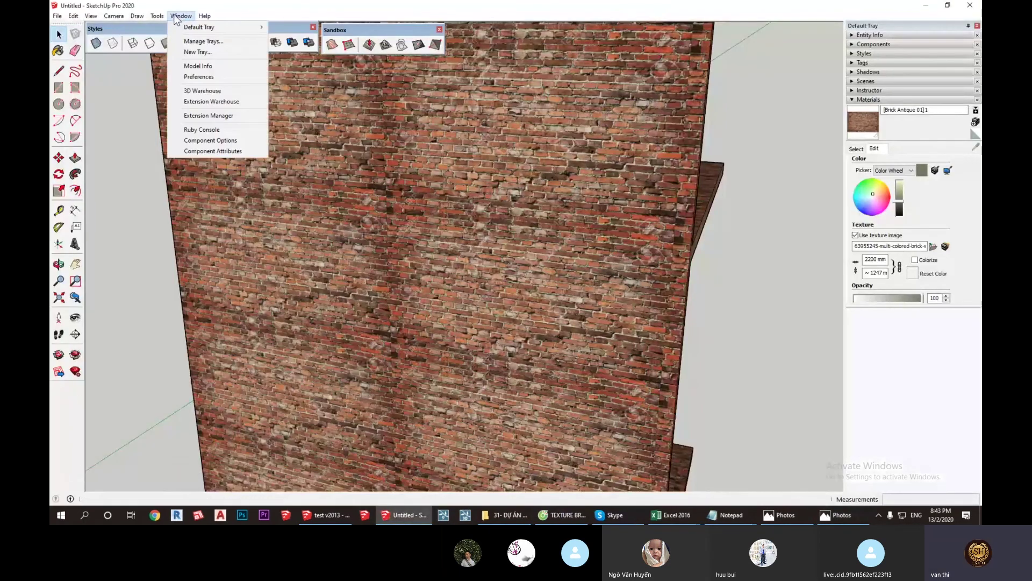
Step: Go to Preferences > Applications and start choosing a new default image editor
left_click(199, 76)
left_click(425, 195)
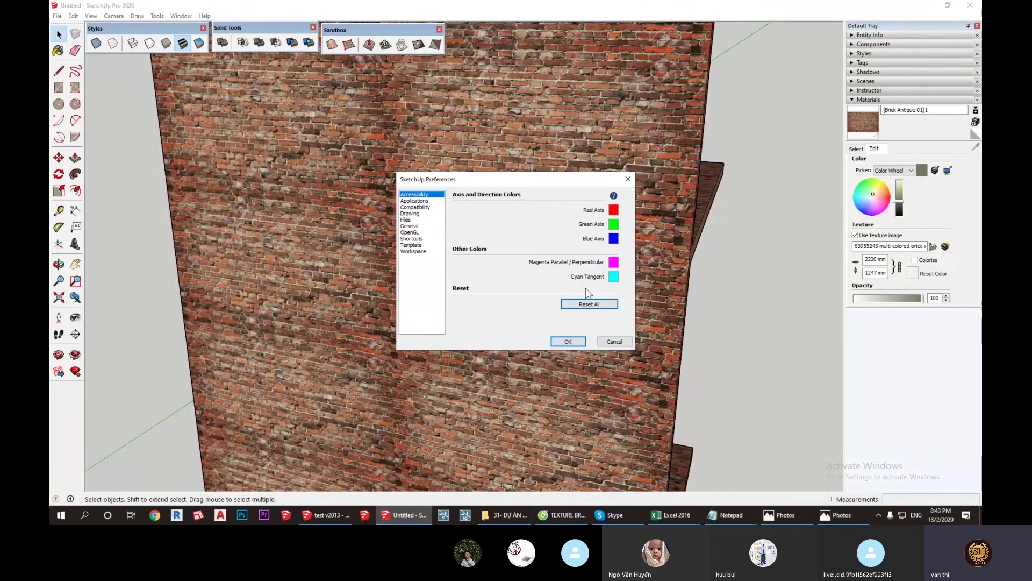
left_click(408, 200)
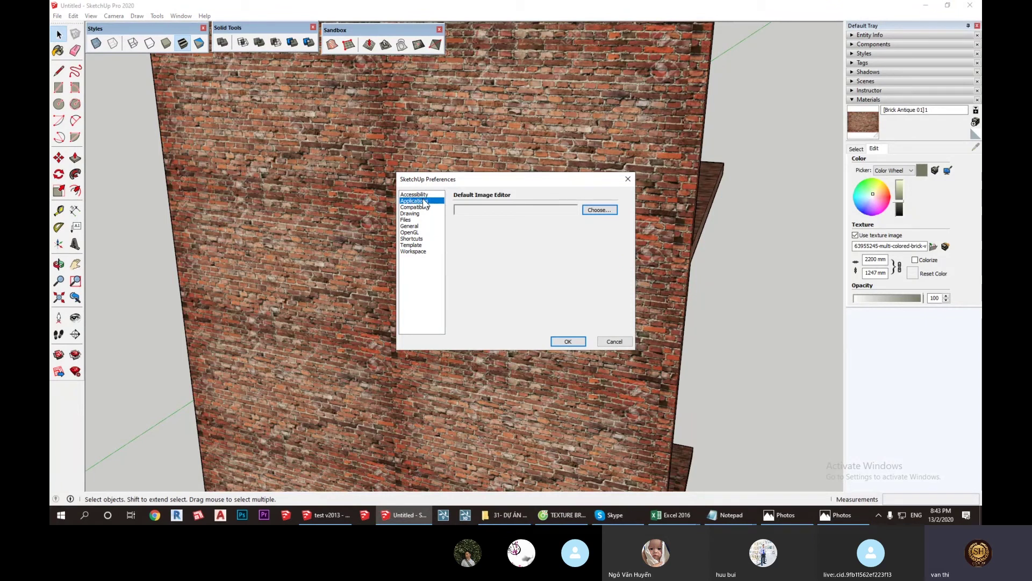
left_click(614, 211)
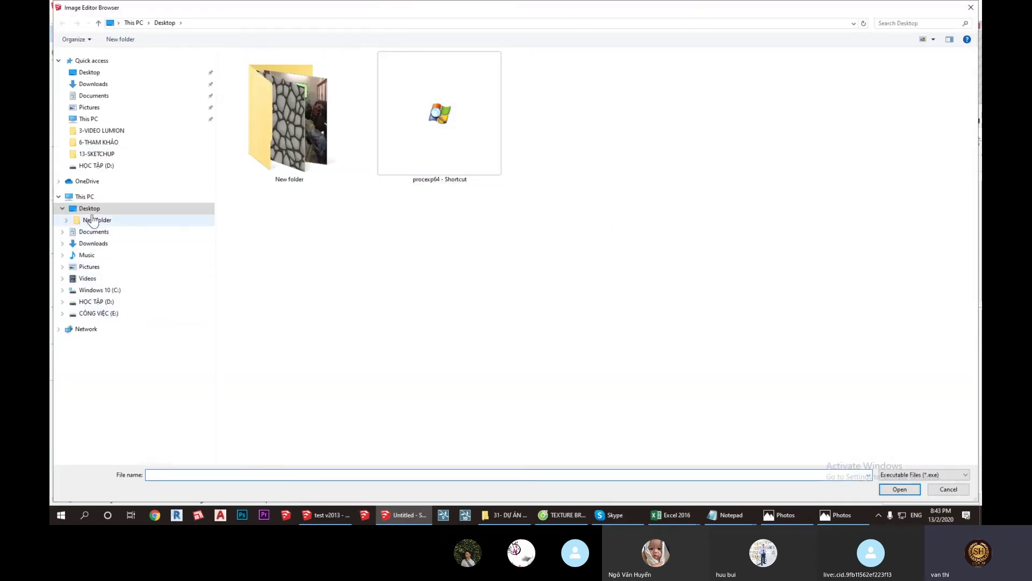
Step: Select Photoshop.exe in C:\Program Files\Adobe\Adobe Photoshop CC 2018 as the image editor
left_click(84, 196)
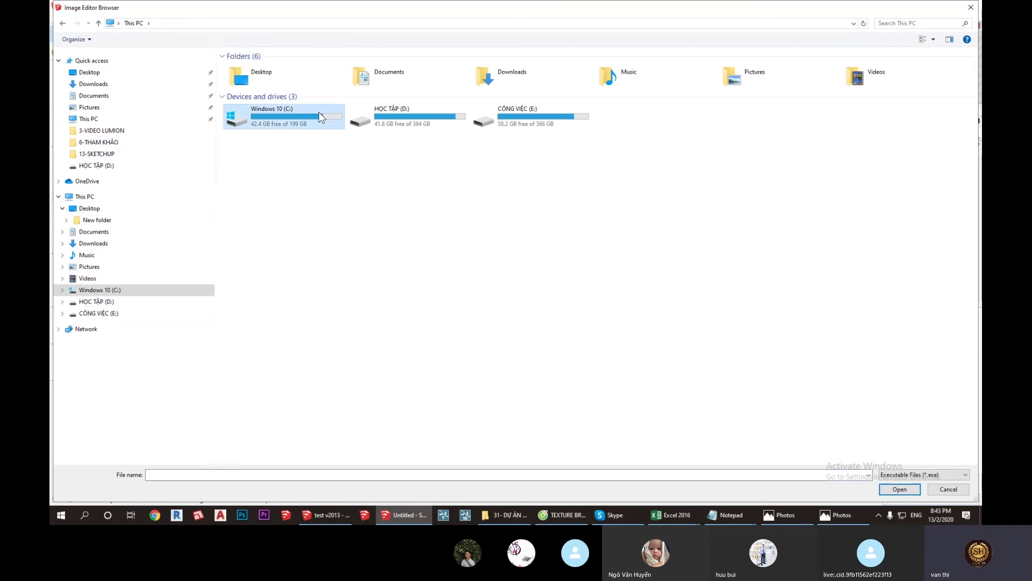
double_click(321, 118)
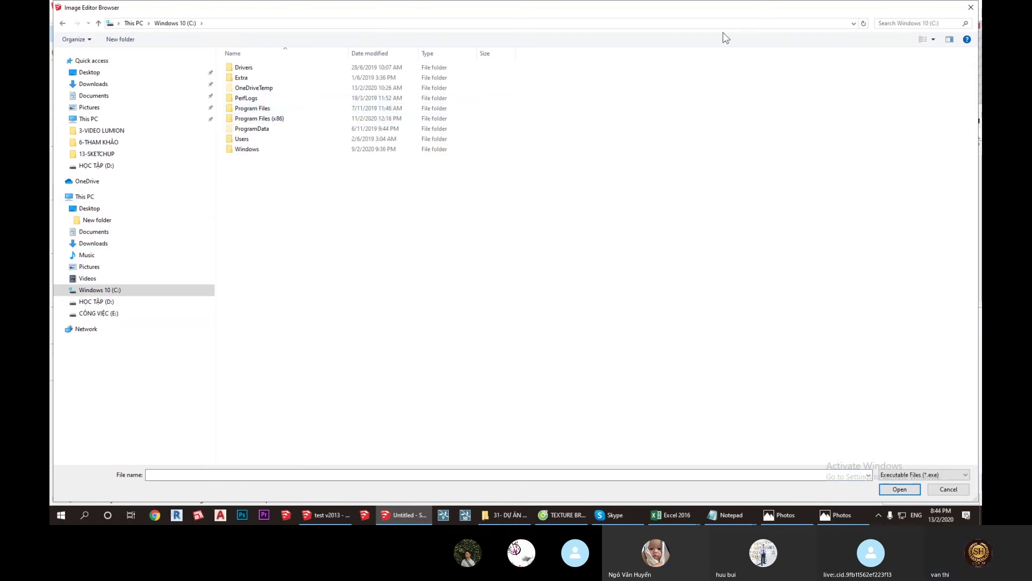
left_click(930, 22)
type("PHO")
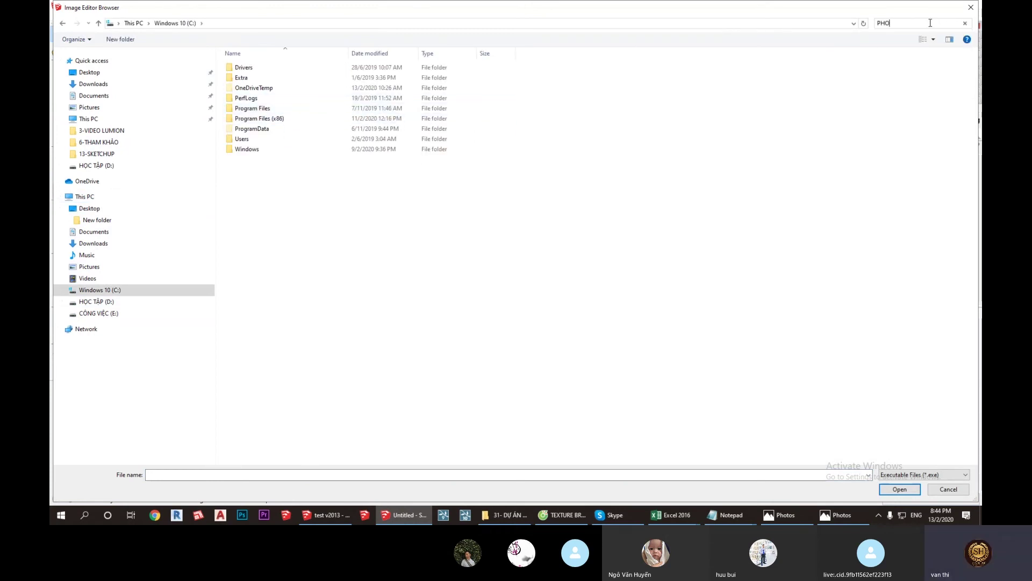
type("TOSHOP")
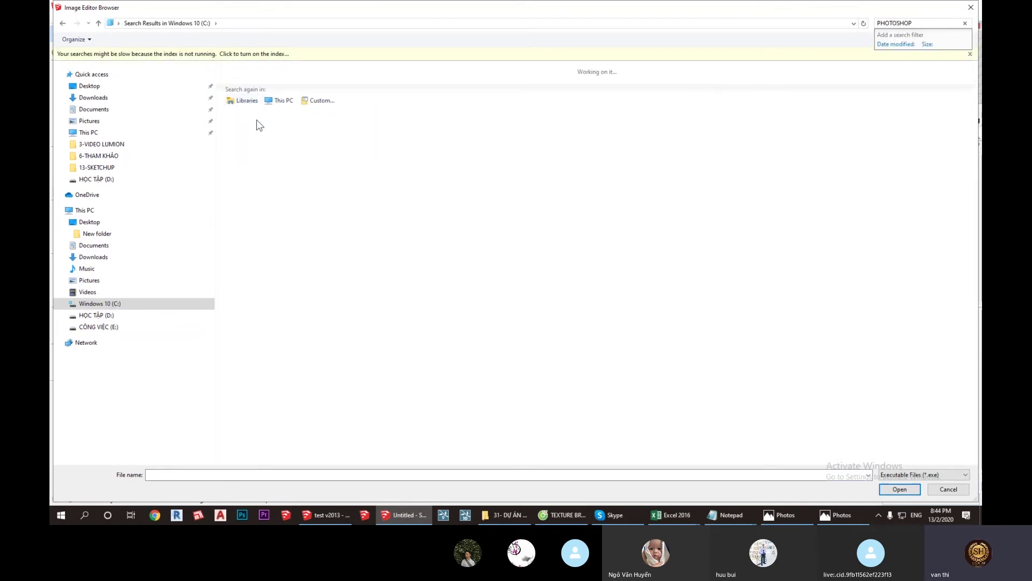
left_click(105, 305)
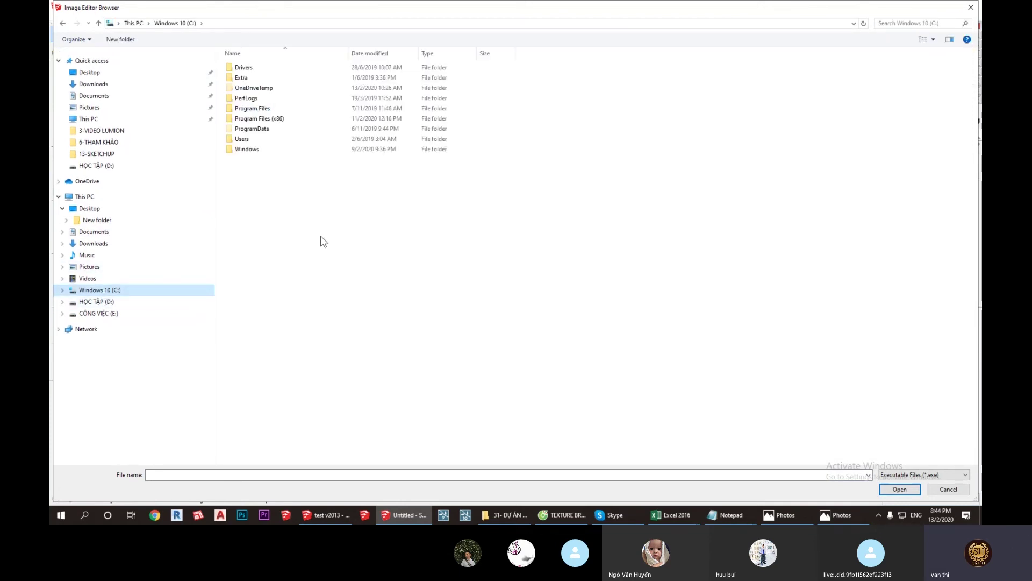
double_click(259, 109)
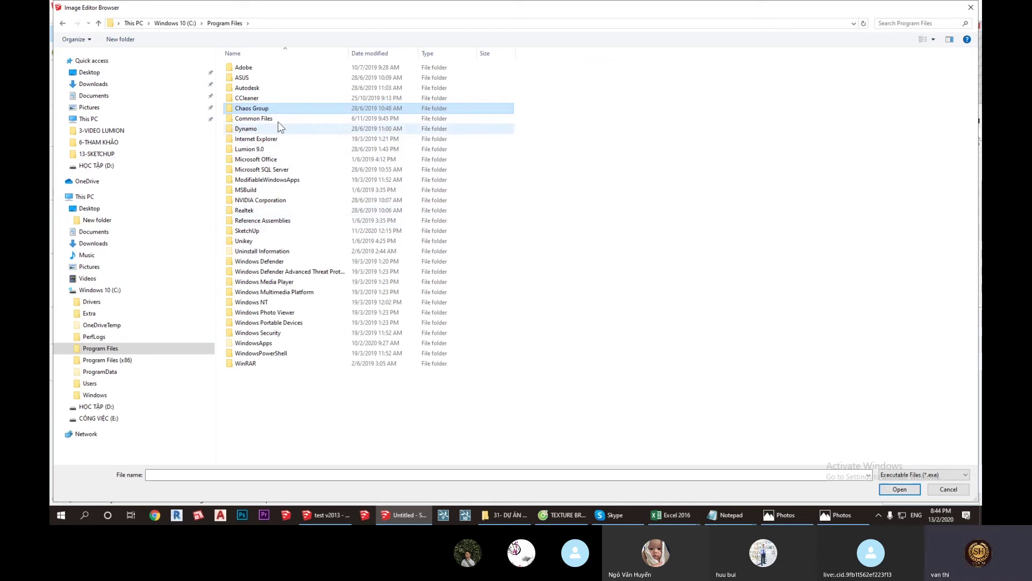
double_click(243, 67)
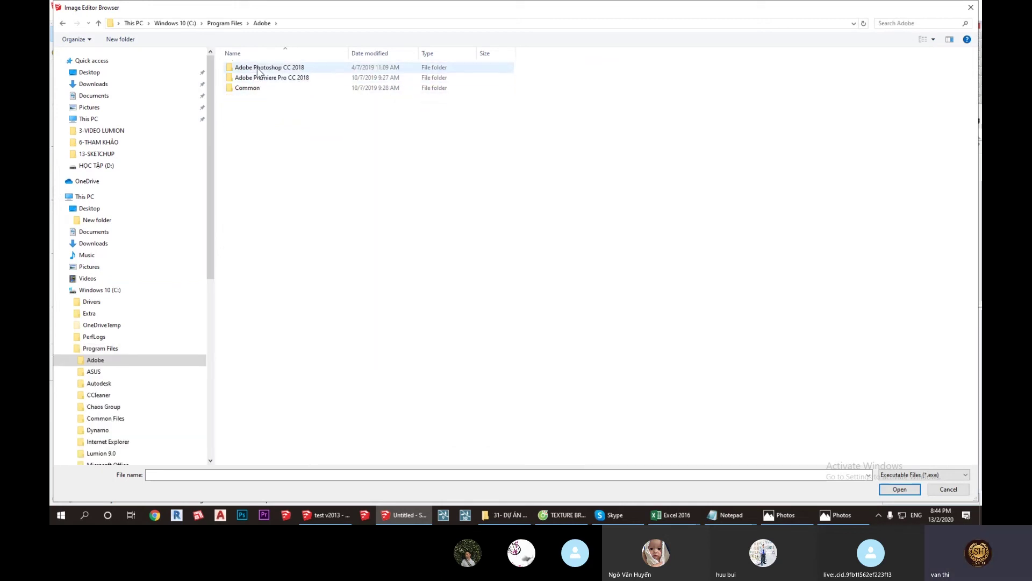
double_click(258, 69)
left_click(245, 242)
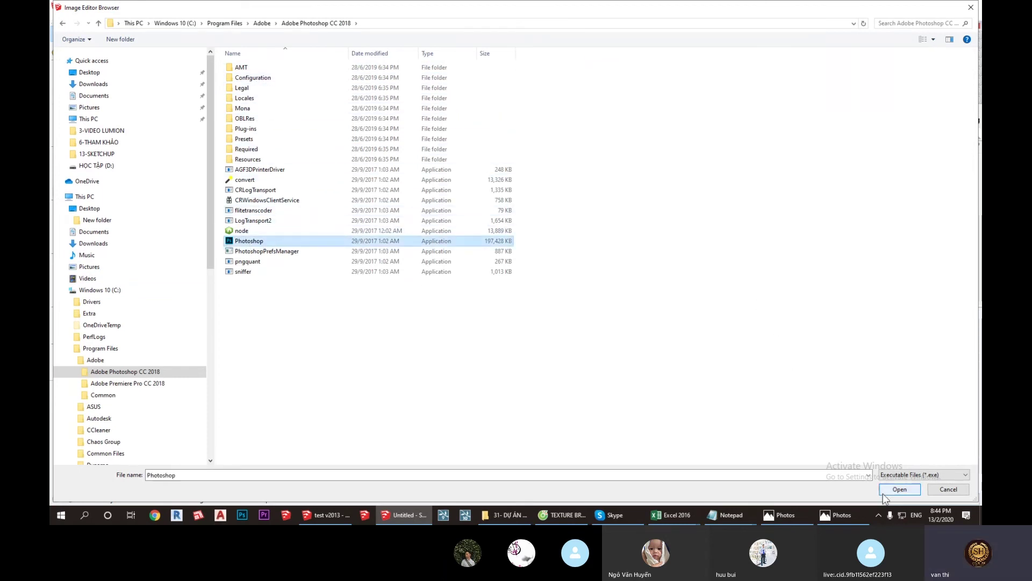
left_click(896, 489)
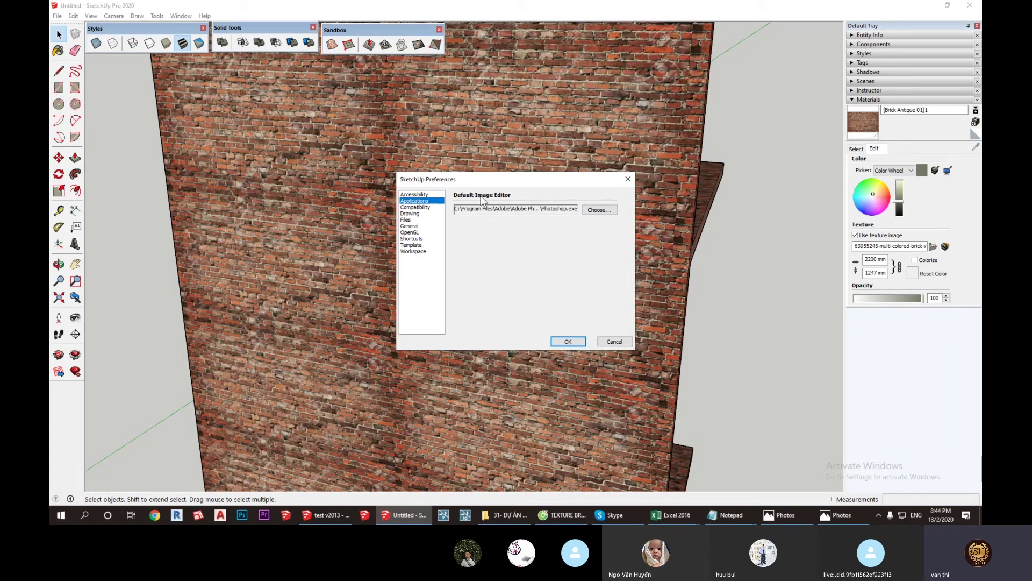
Step: Save the editor preference, open the brick texture in Photoshop, and return to the browser
left_click(568, 342)
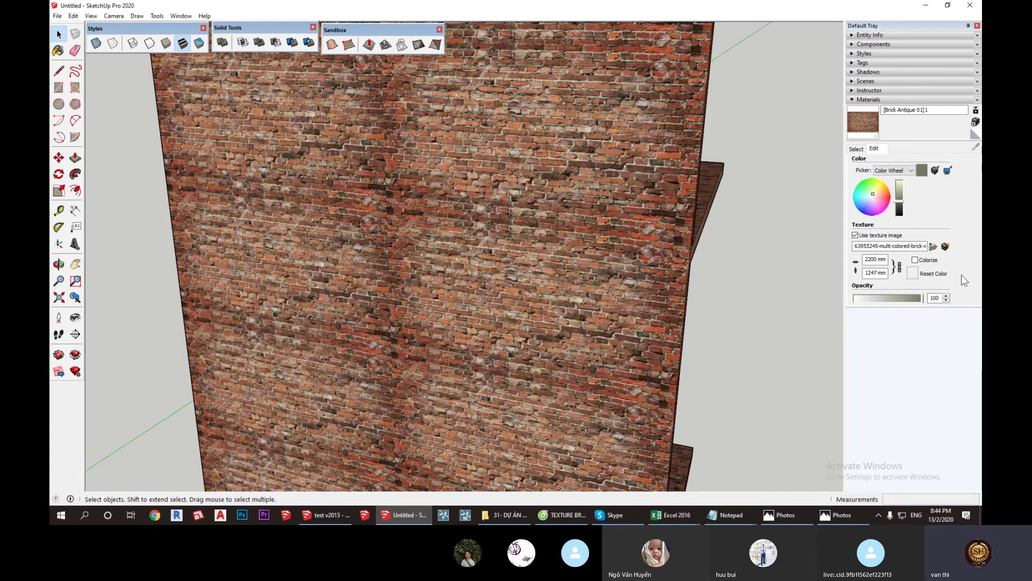
left_click(946, 246)
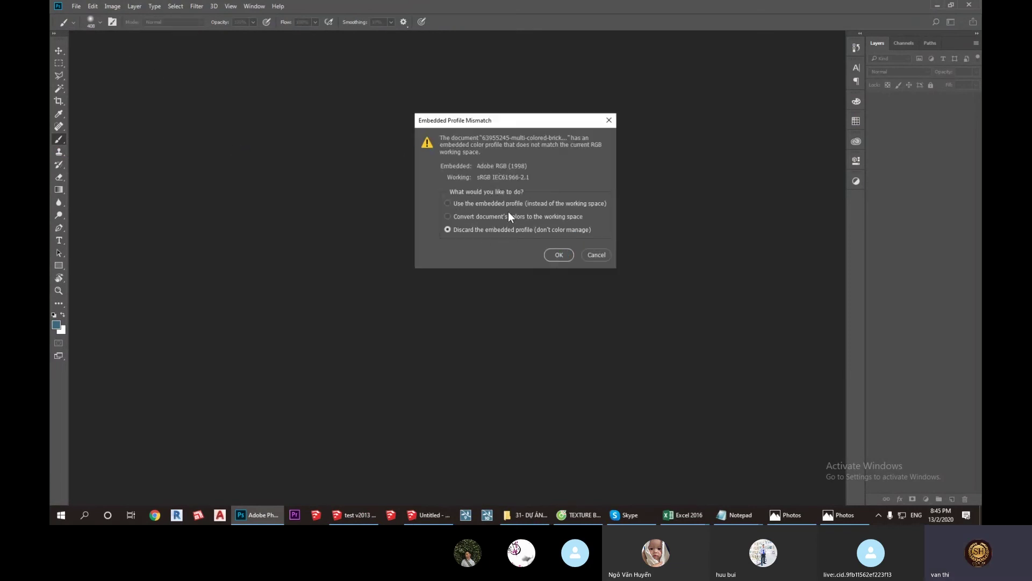
left_click(558, 255)
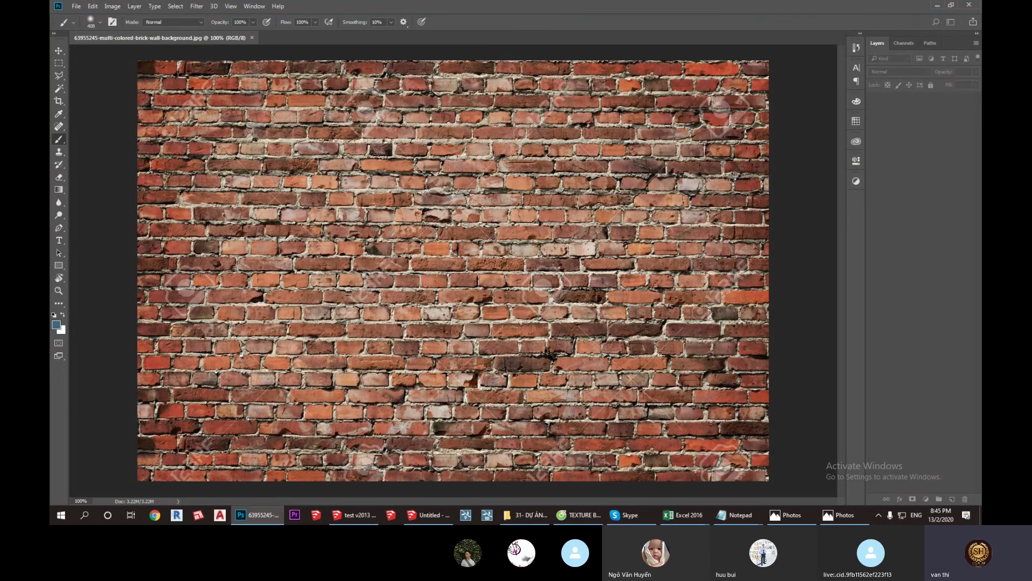
key("alt+Tab")
scroll(231, 233, "up", 3)
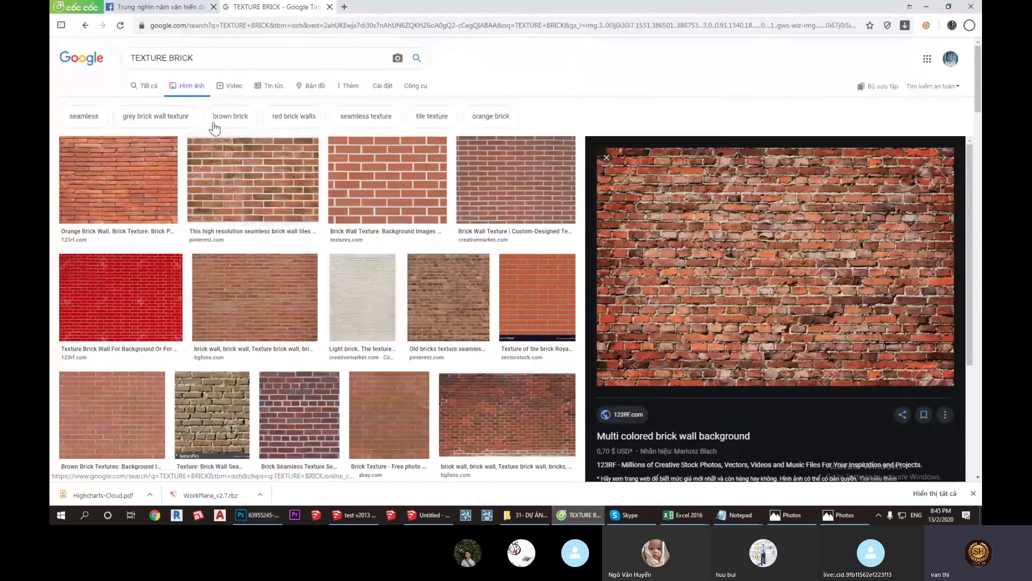
Step: Search images for 'RÊU PNG' and preview a couple of moss results
triple_click(218, 60)
type("RÊU")
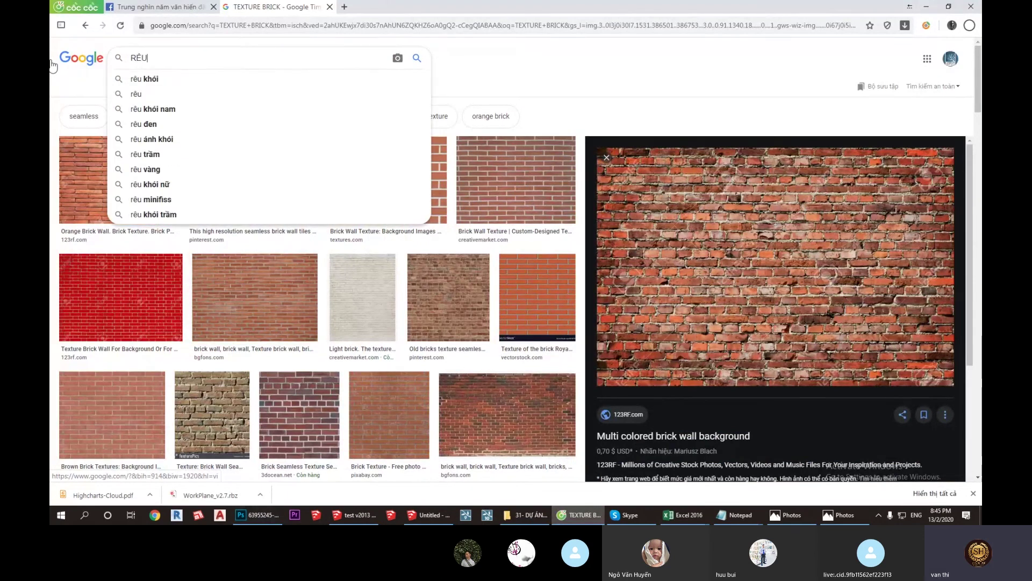
type(" PNG")
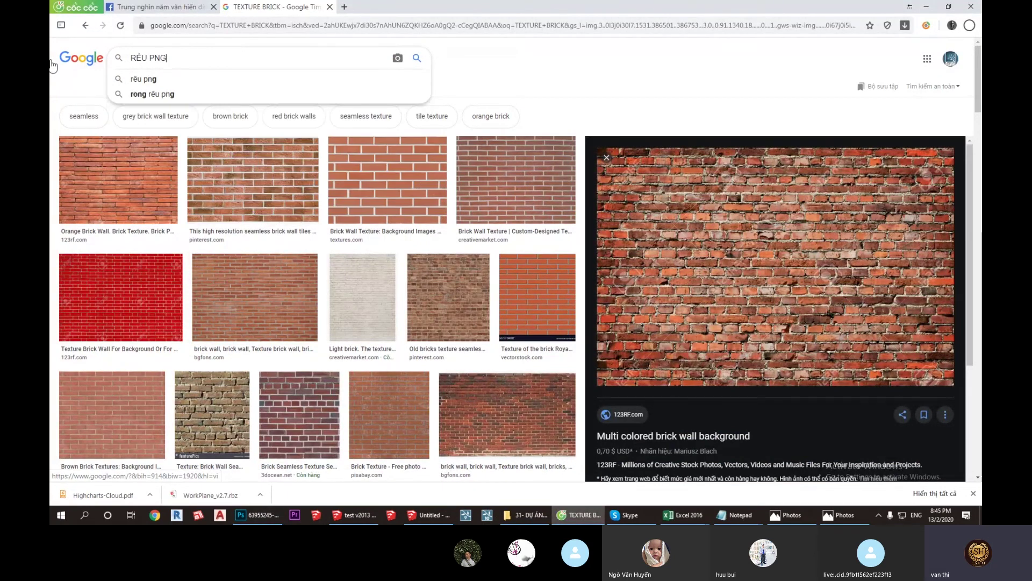
key("Return")
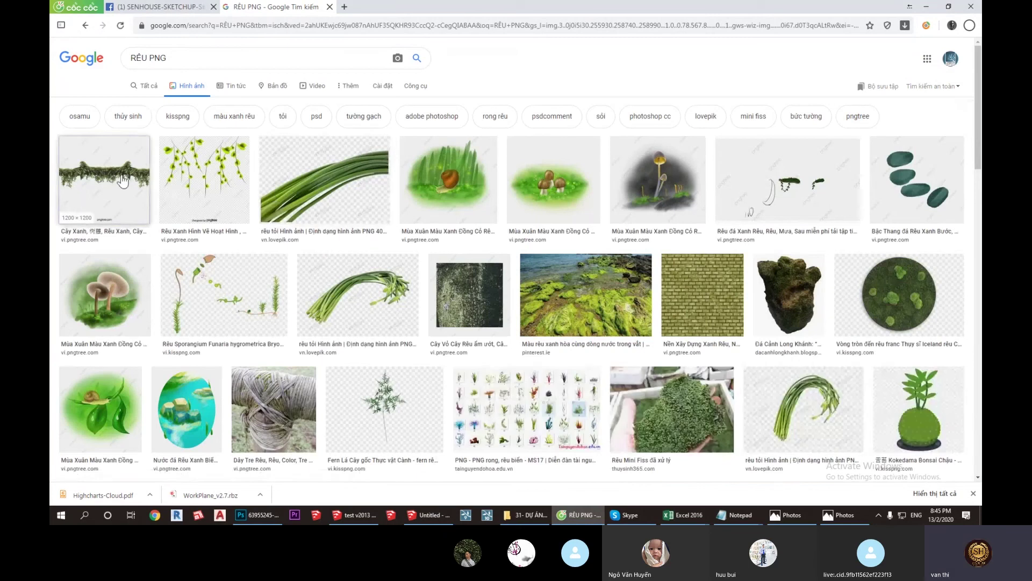
left_click(122, 182)
scroll(423, 397, "down", 2)
scroll(419, 395, "down", 3)
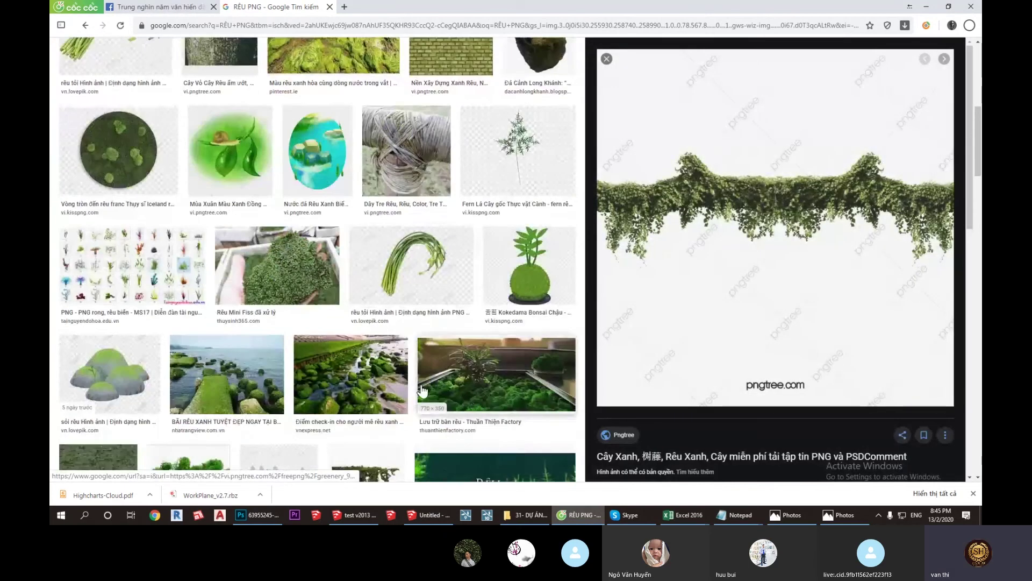
scroll(413, 395, "down", 3)
scroll(413, 394, "up", 5)
scroll(415, 393, "up", 4)
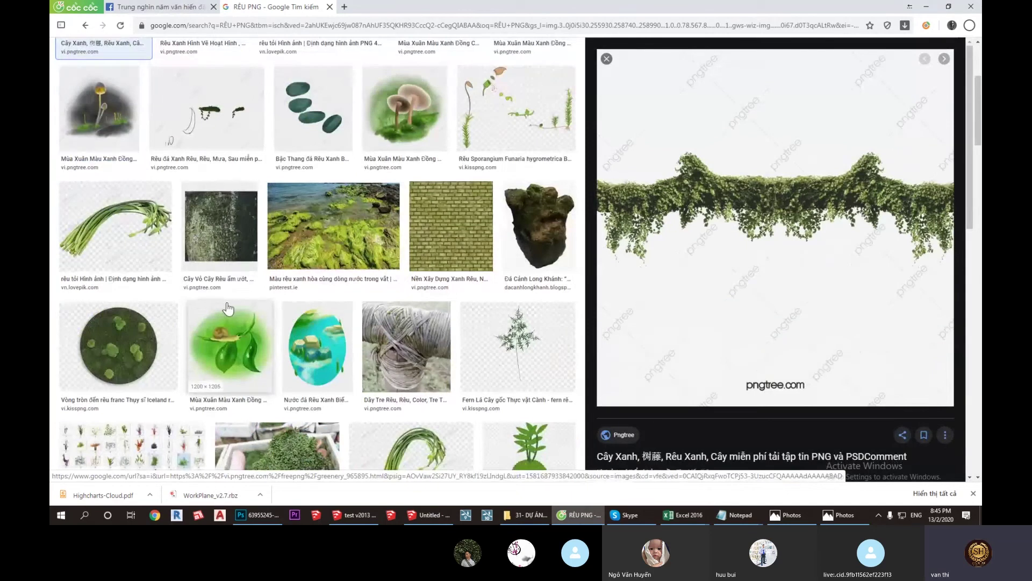
left_click(215, 386)
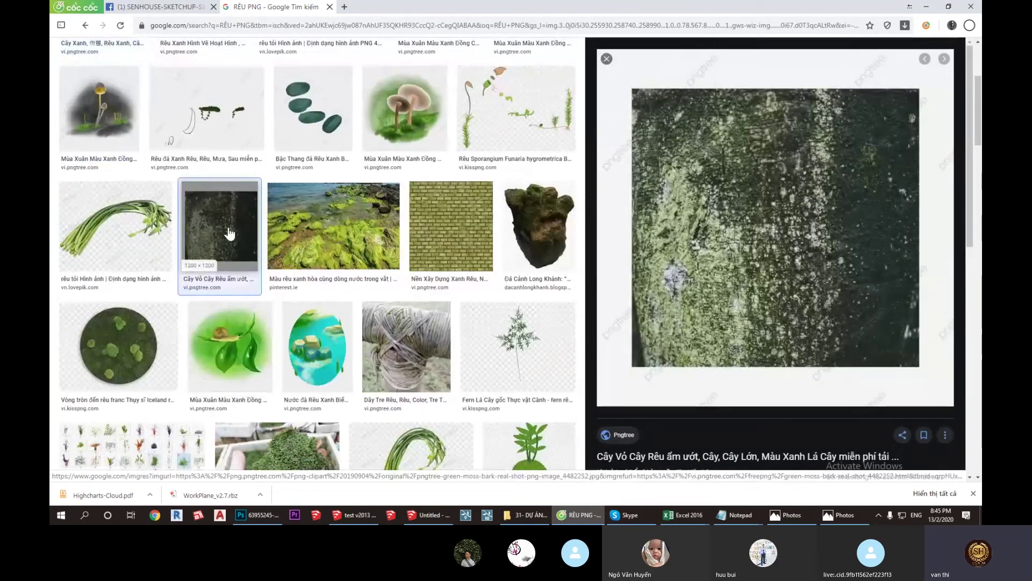
Step: Try an image search for 'DUST', then clear the query
left_click_drag(222, 58, 52, 64)
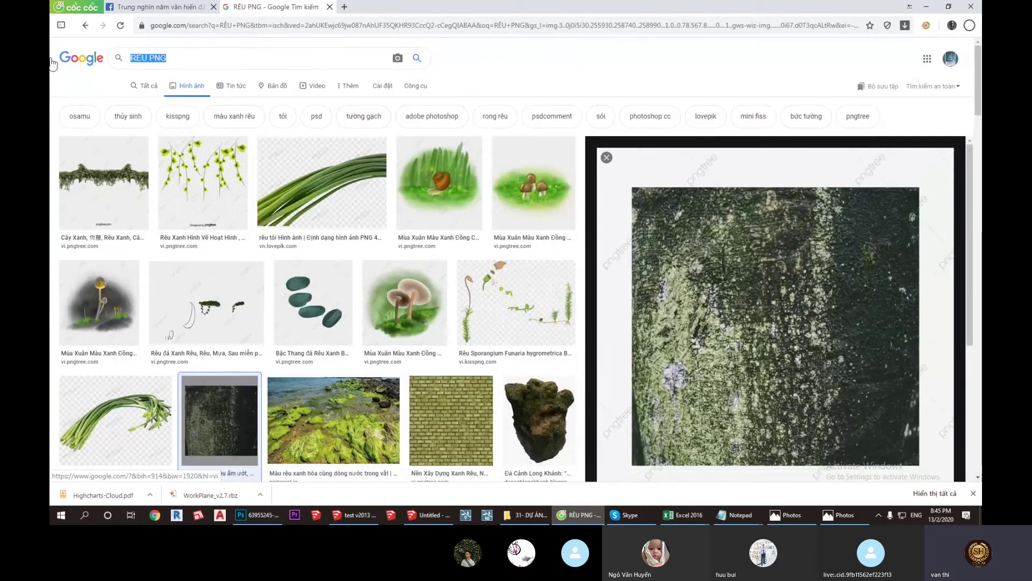
type("DUST")
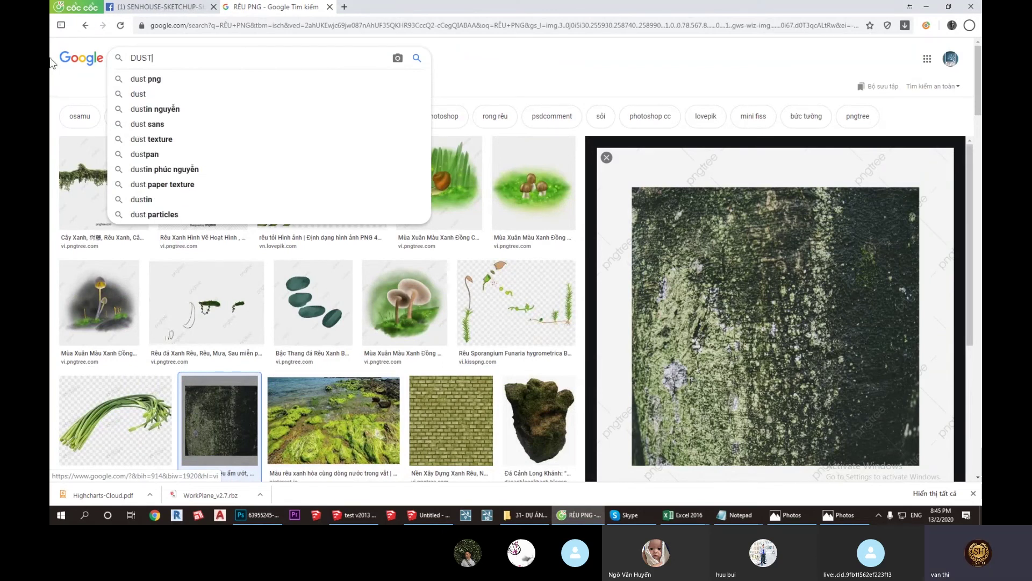
key("Return")
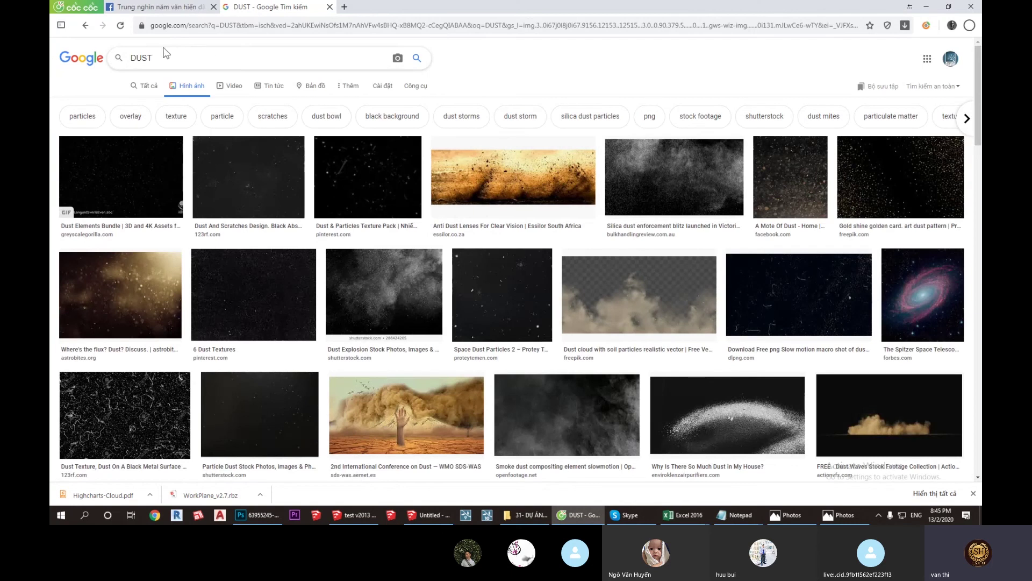
key("ctrl+a")
key("BackSpace")
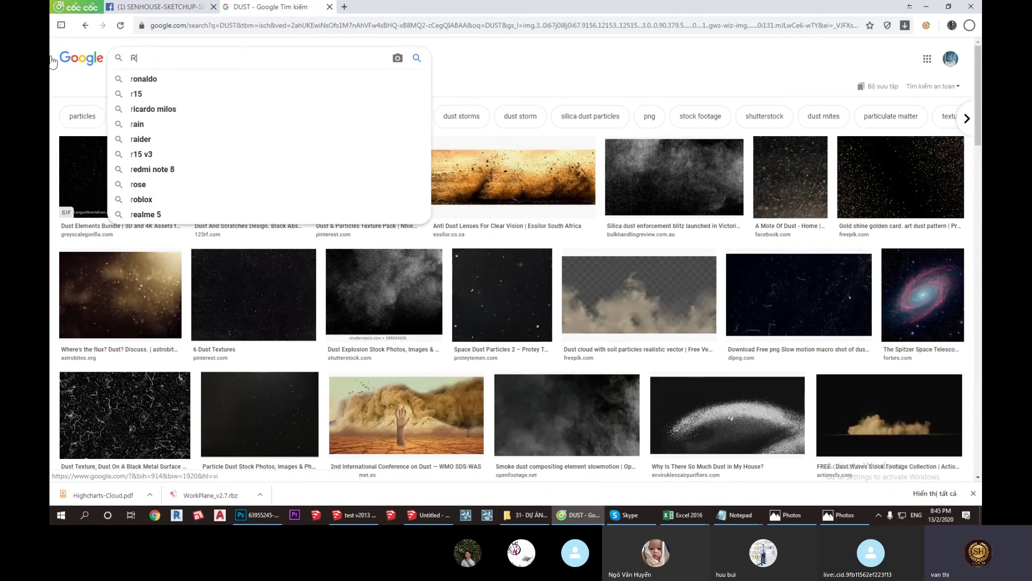
Step: Search images for 'RÊU PHONG TEXTURE' and copy the green moss camouflage image
type("REEU PHONG P")
key("BackSpace")
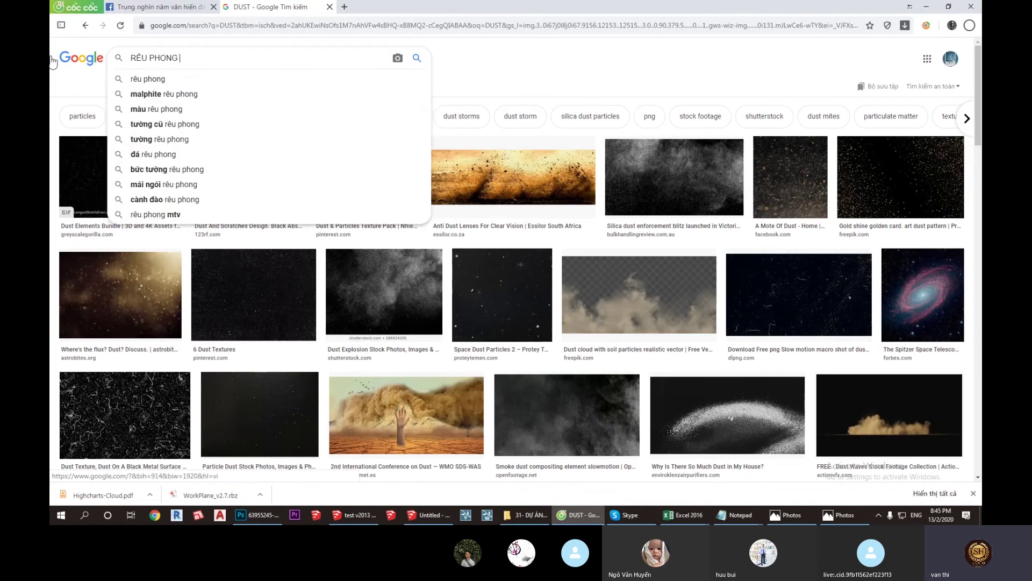
type("TEXTURE")
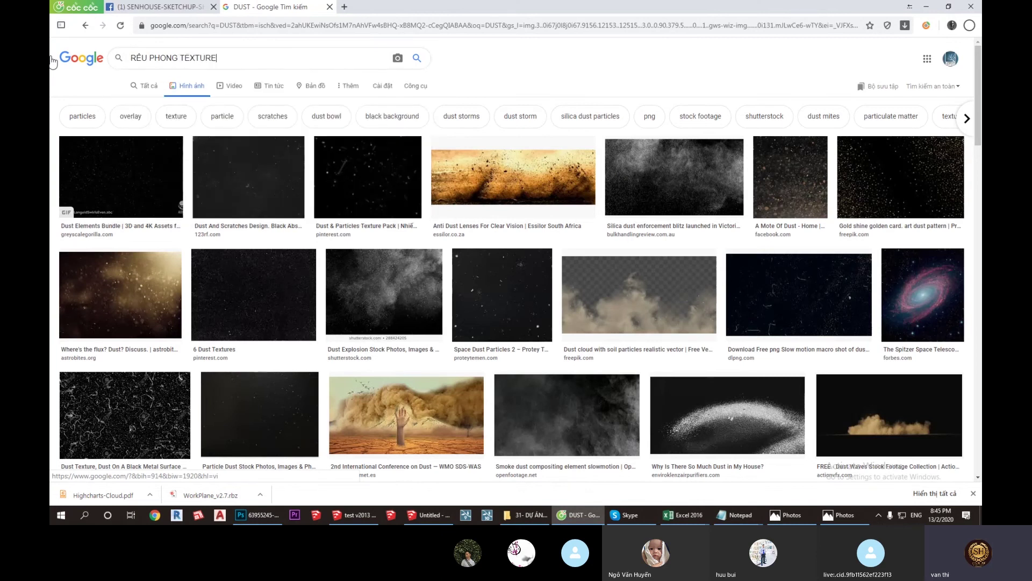
key("Return")
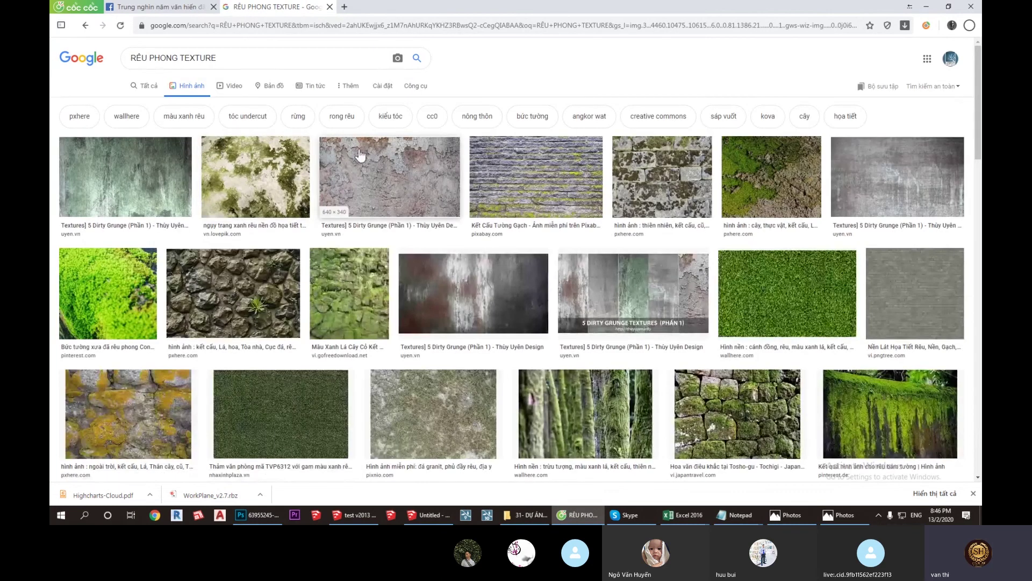
left_click(279, 171)
right_click(791, 131)
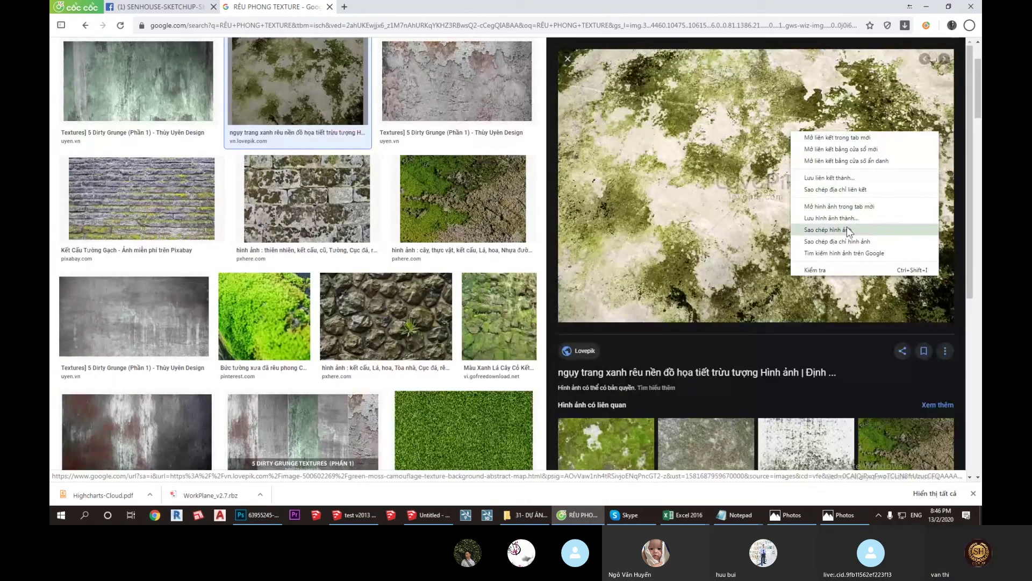
left_click(847, 228)
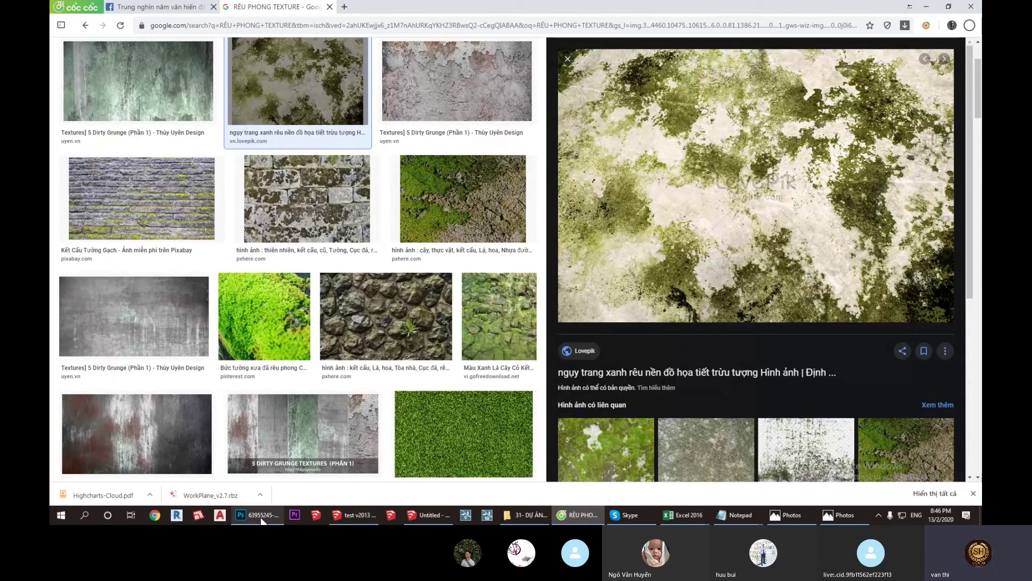
Step: Paste the moss image as Layer 1 and transform it to fill the brick canvas
mouse_move(258, 514)
left_click(264, 480)
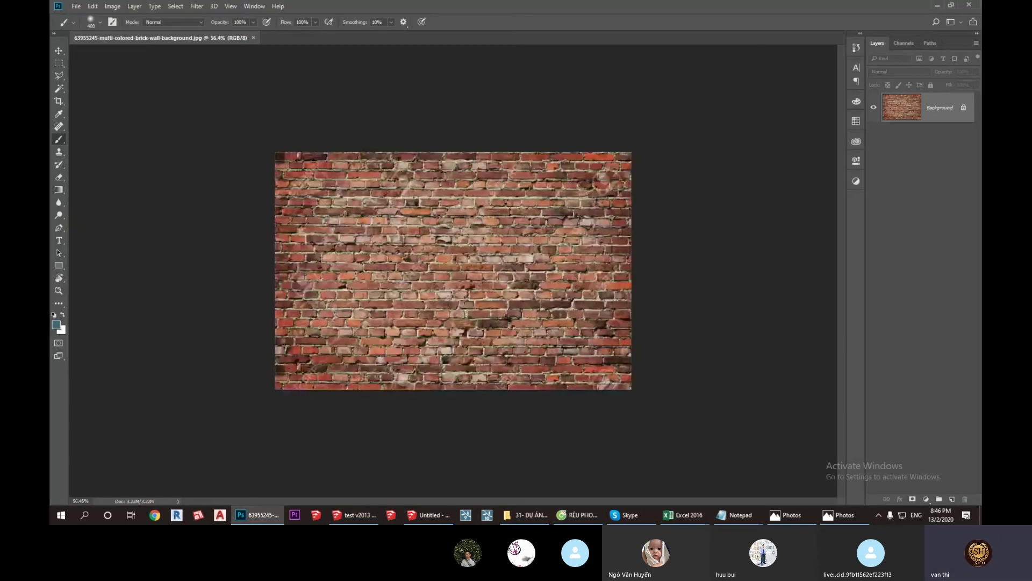
key("ctrl+v")
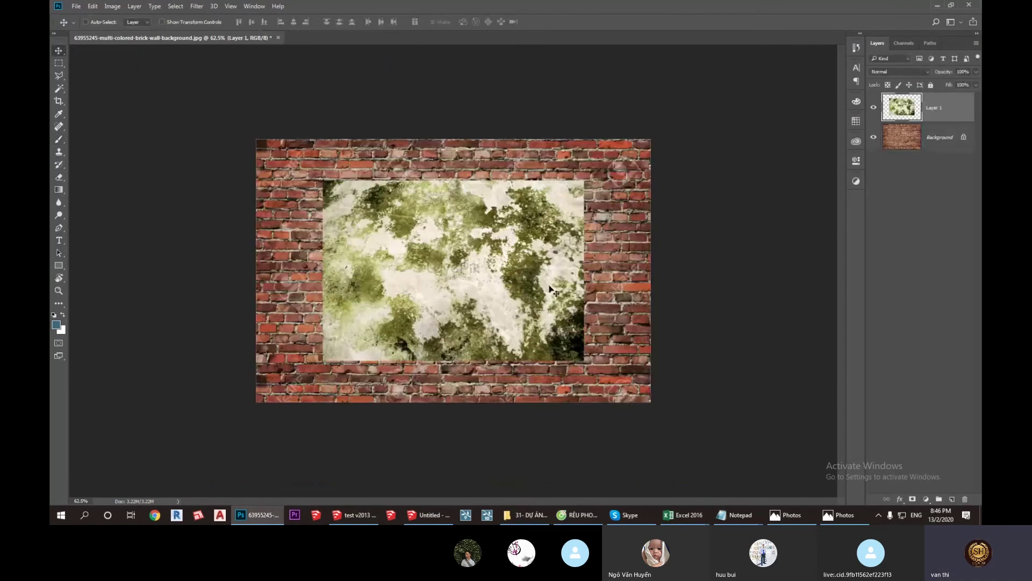
mouse_move(429, 226)
left_mouse_down()
mouse_move(398, 197)
mouse_move(388, 213)
left_mouse_up()
key("ctrl+t")
left_click_drag(518, 311, 651, 399)
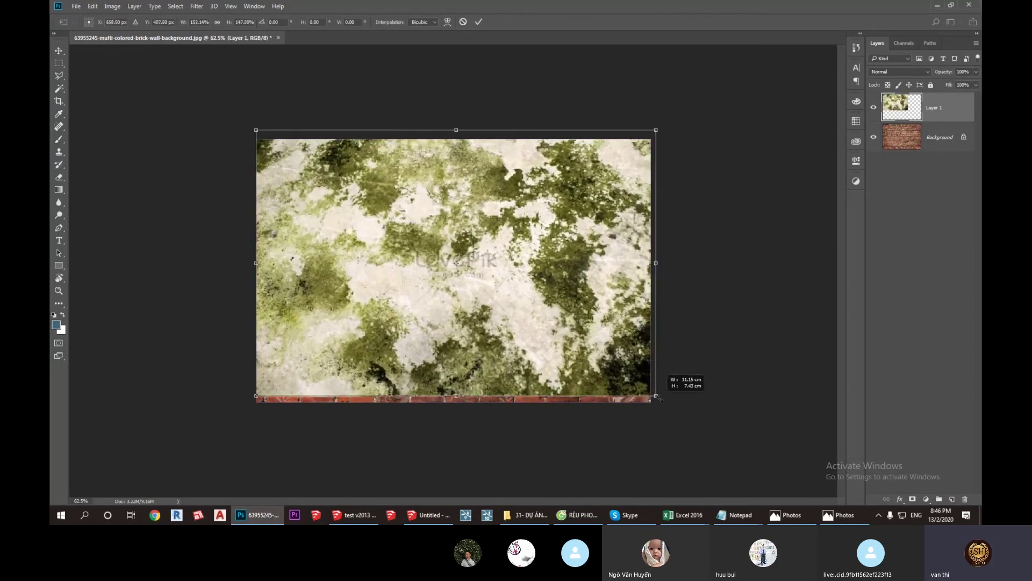
left_click_drag(454, 129, 454, 139)
left_click_drag(454, 397, 454, 402)
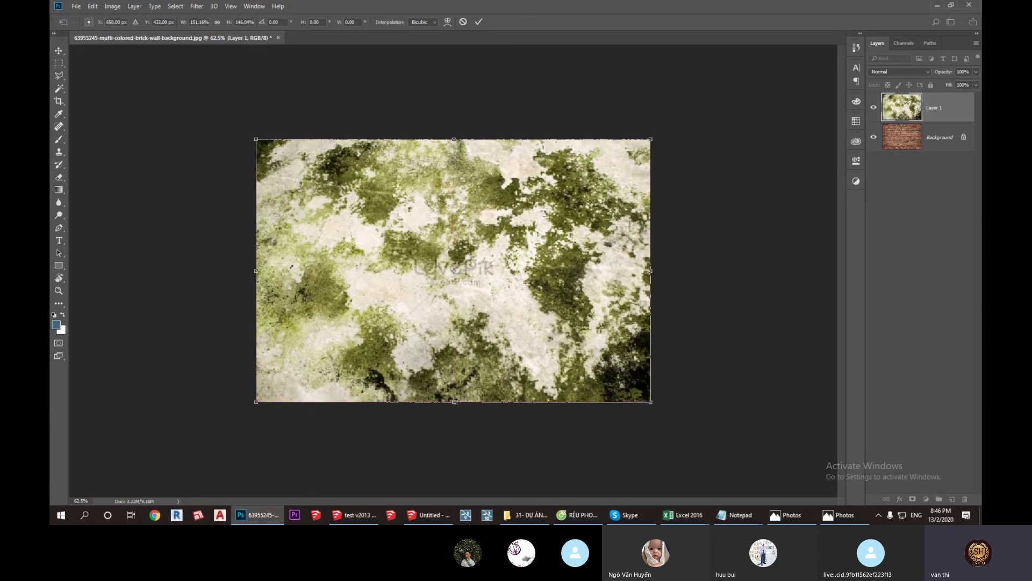
key("Return")
scroll(452, 265, "up", 2, "alt")
scroll(439, 258, "up", 2, "alt")
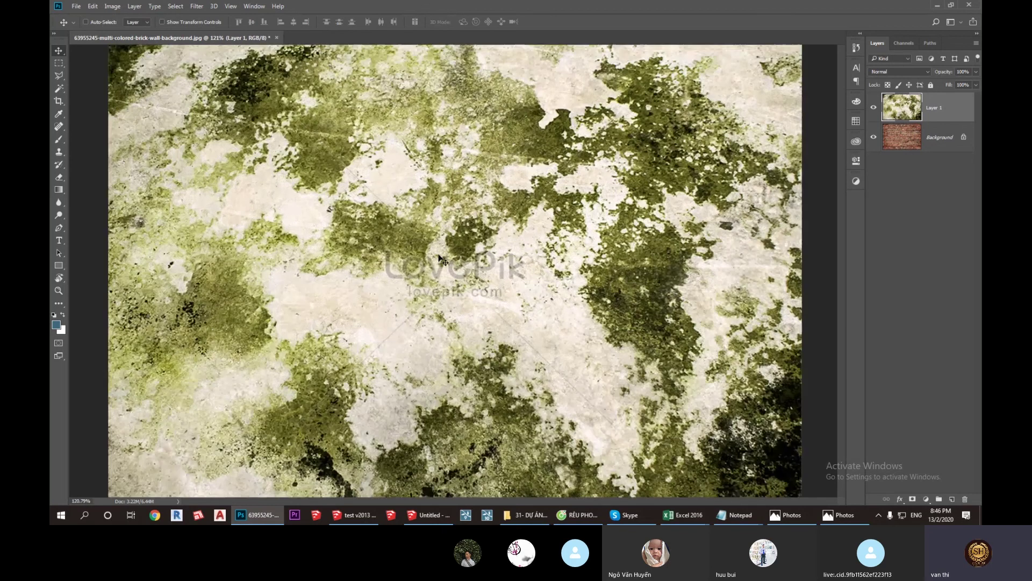
scroll(409, 183, "down", 2, "alt")
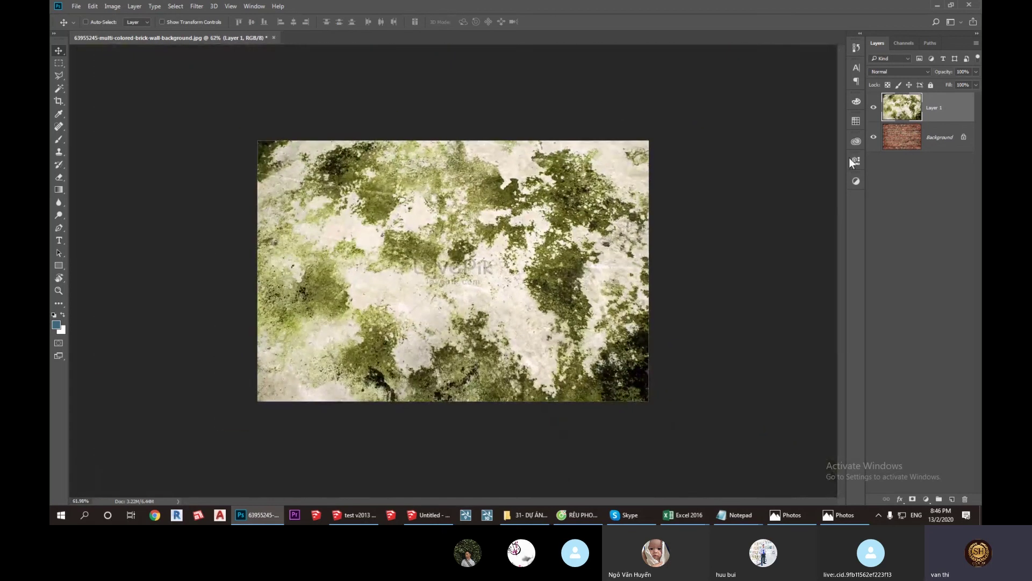
Step: Set Layer 1 to Darken blend mode, toggle its visibility to compare, then open Save As
left_click(898, 70)
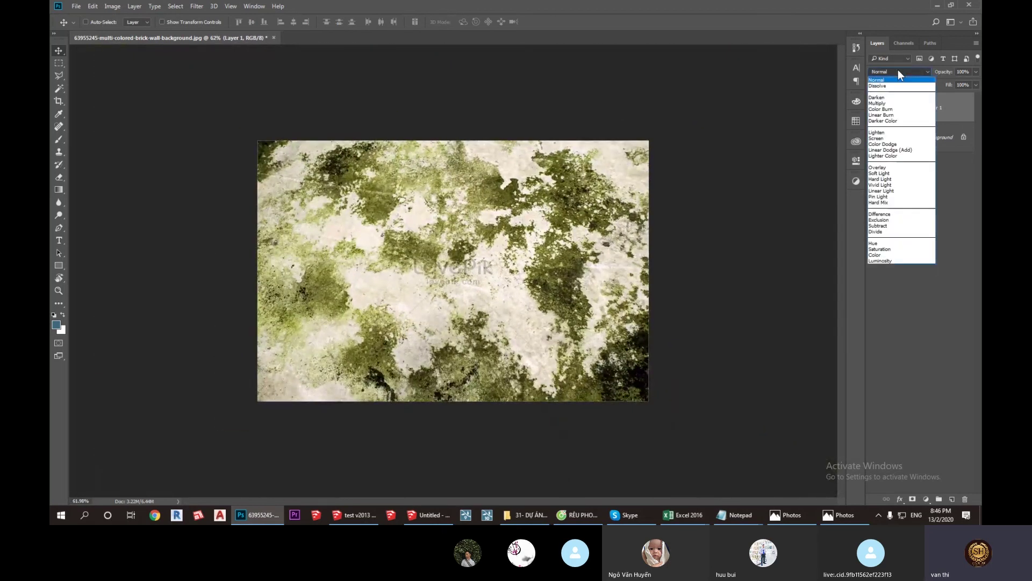
left_click(890, 98)
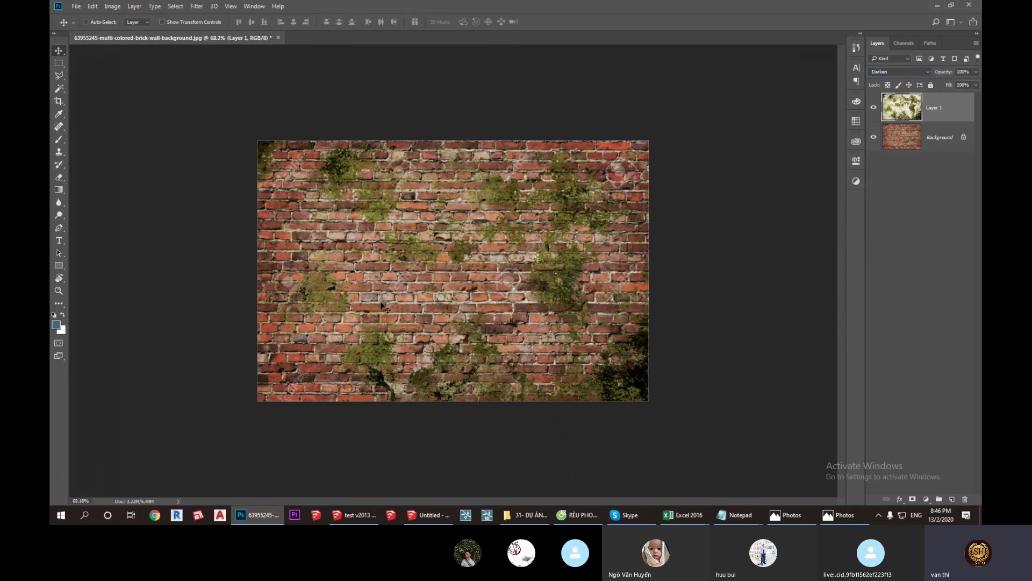
scroll(381, 305, "up", 2, "alt")
left_click(875, 109)
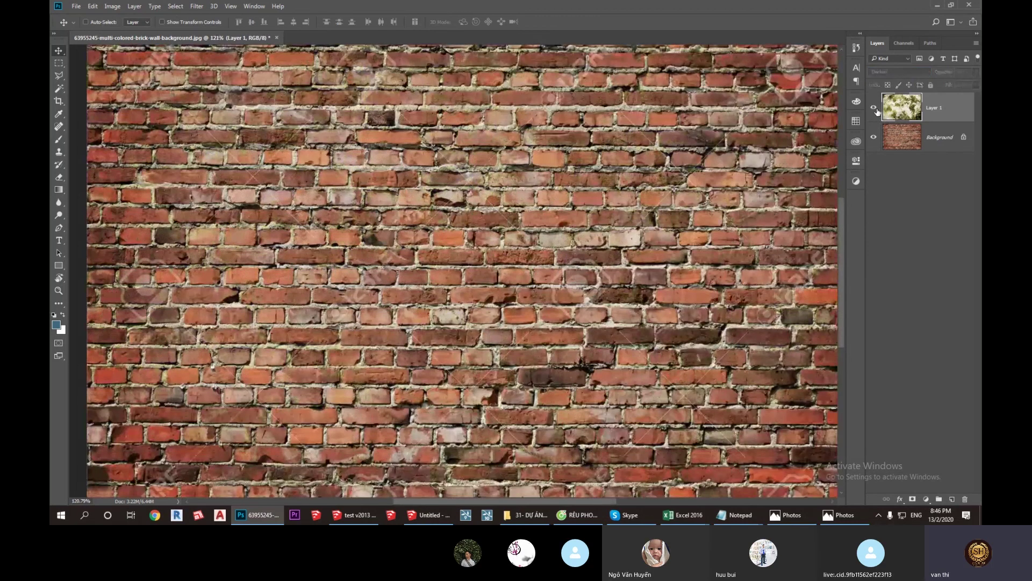
left_click(875, 109)
left_click(876, 109)
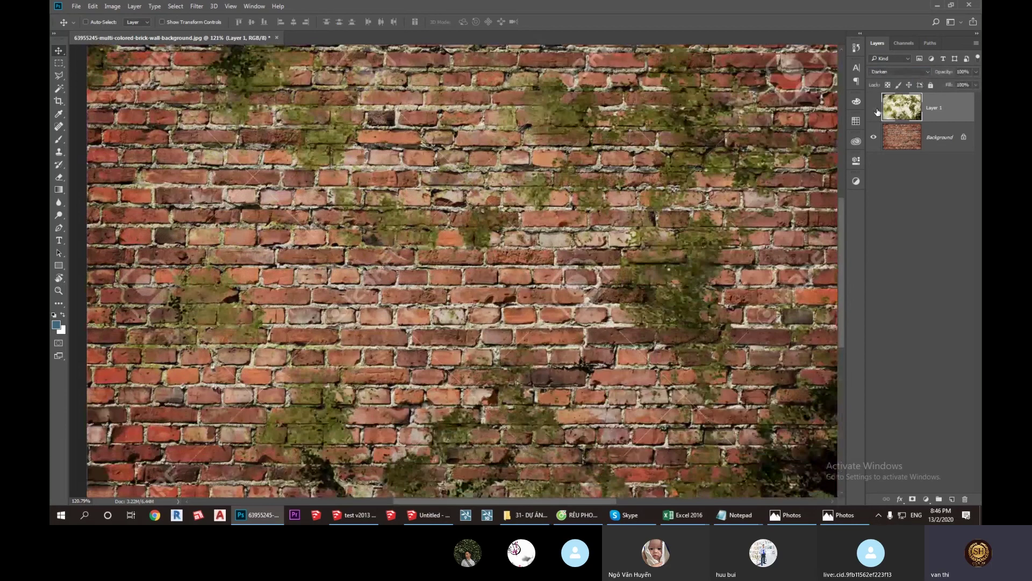
left_click(875, 109)
scroll(344, 340, "down", 2, "alt")
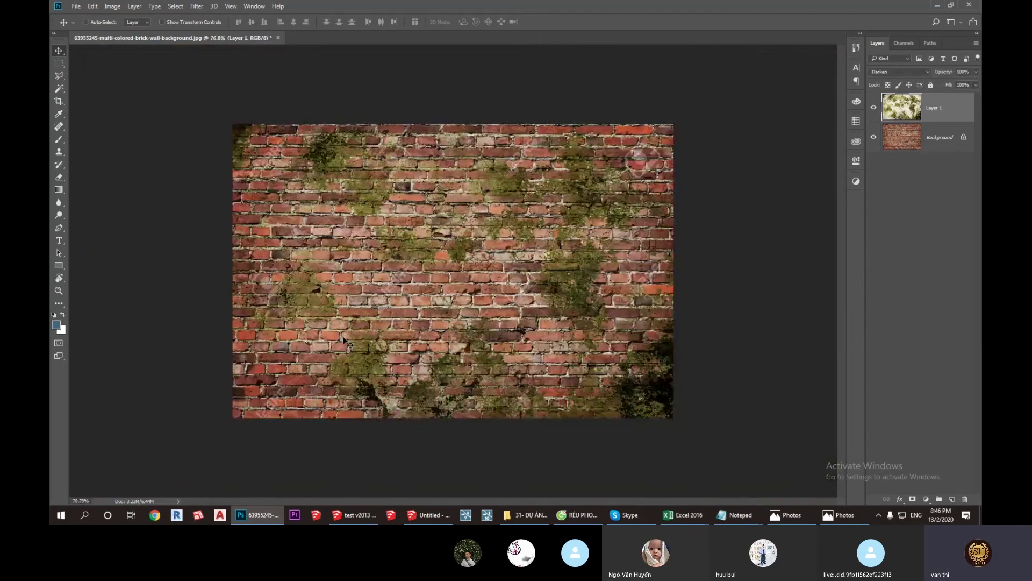
scroll(344, 340, "up", 2, "alt")
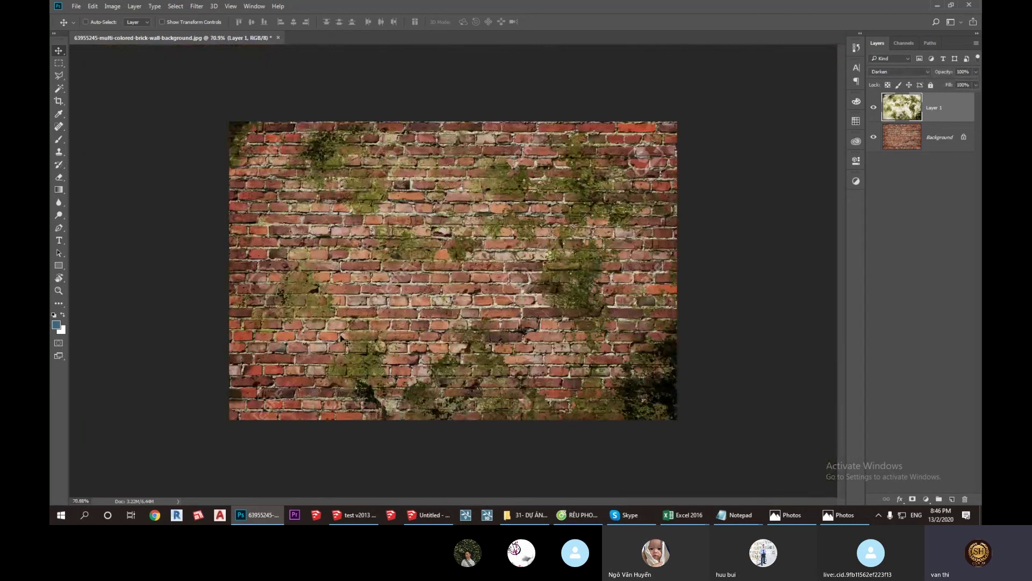
key("ctrl")
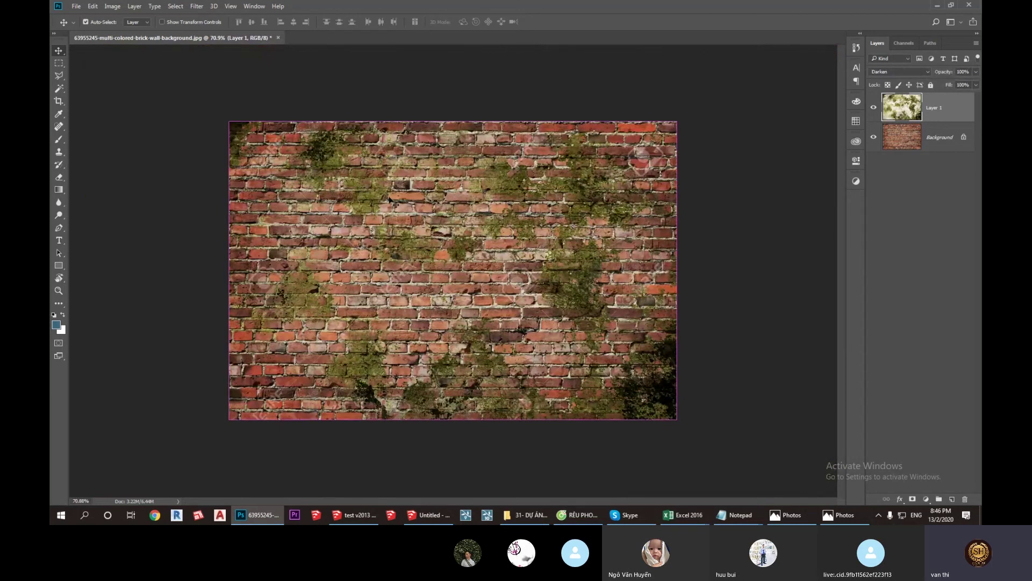
key("ctrl+shift+s")
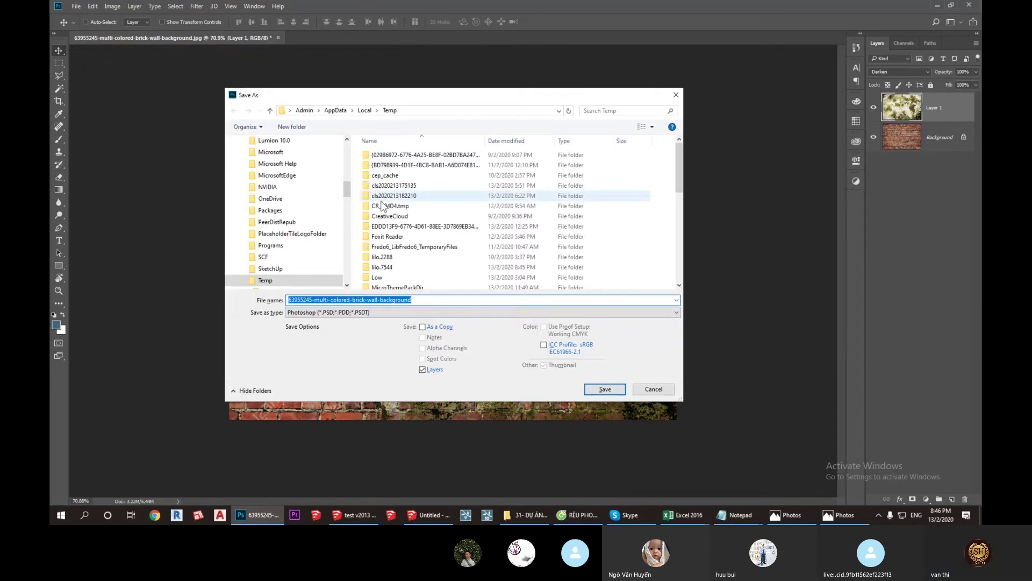
Step: Save the mossy image as JPEG, replacing the original brick wall file
left_click(350, 315)
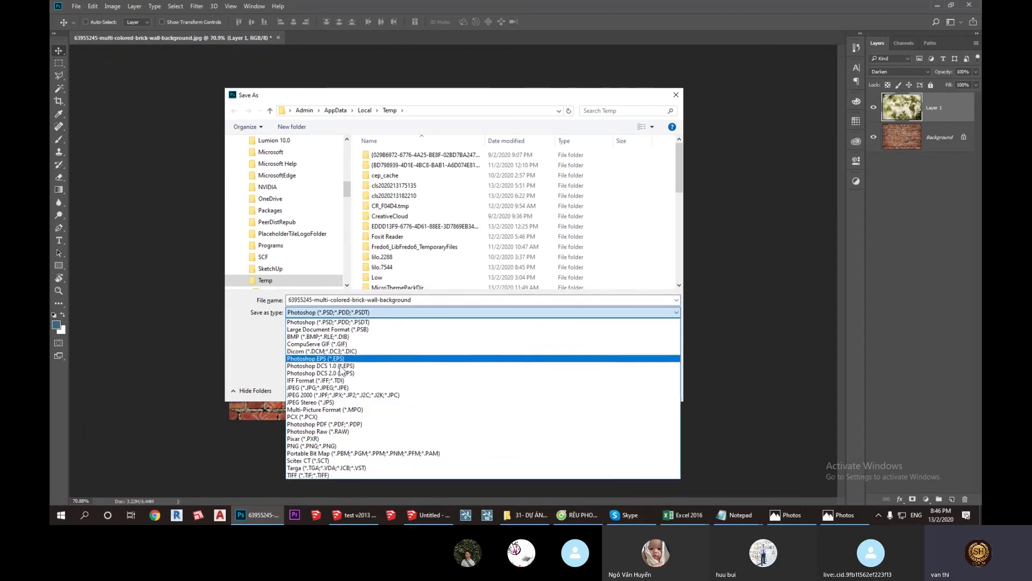
left_click(334, 390)
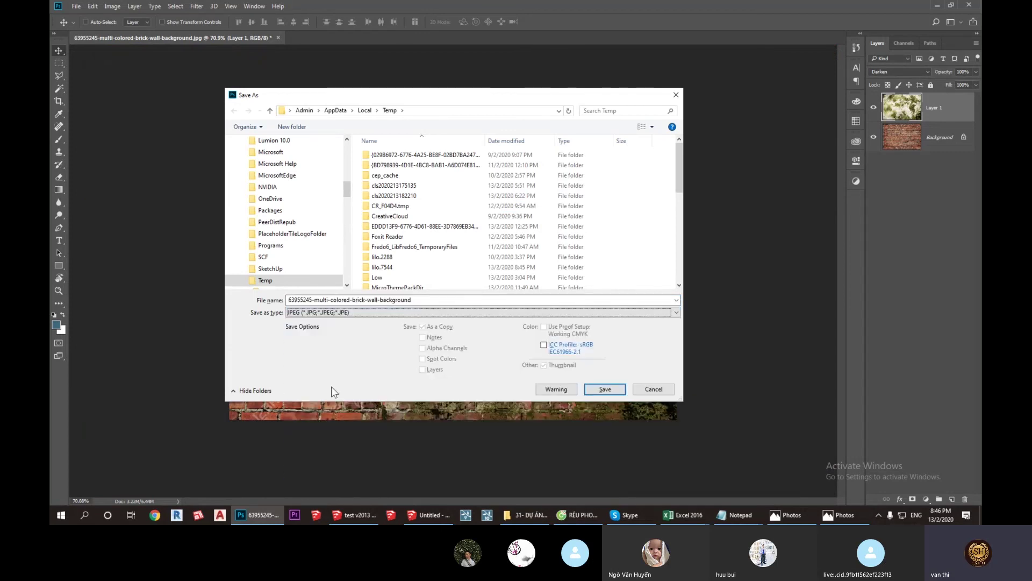
left_click(597, 392)
left_click(557, 257)
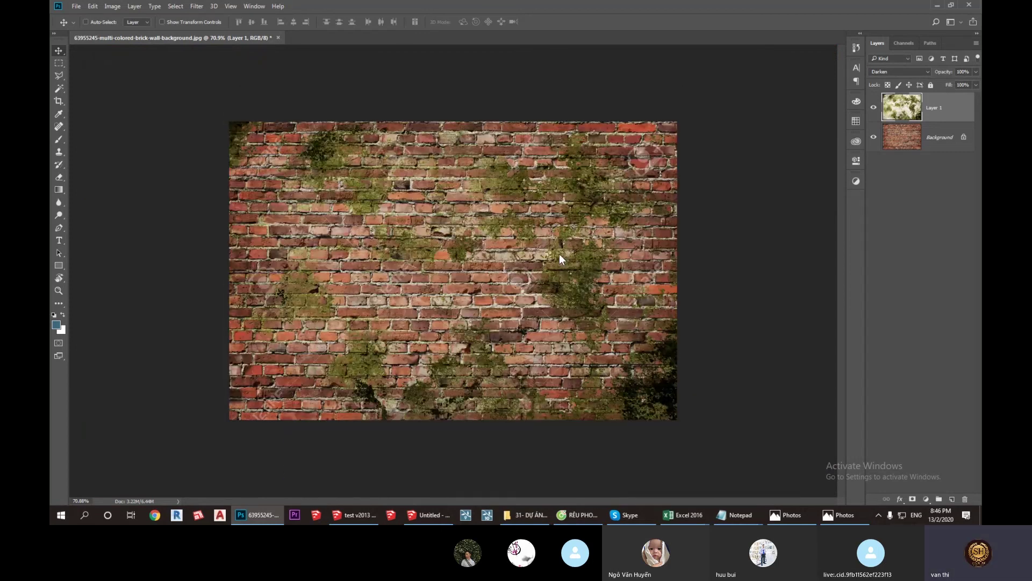
left_click(572, 141)
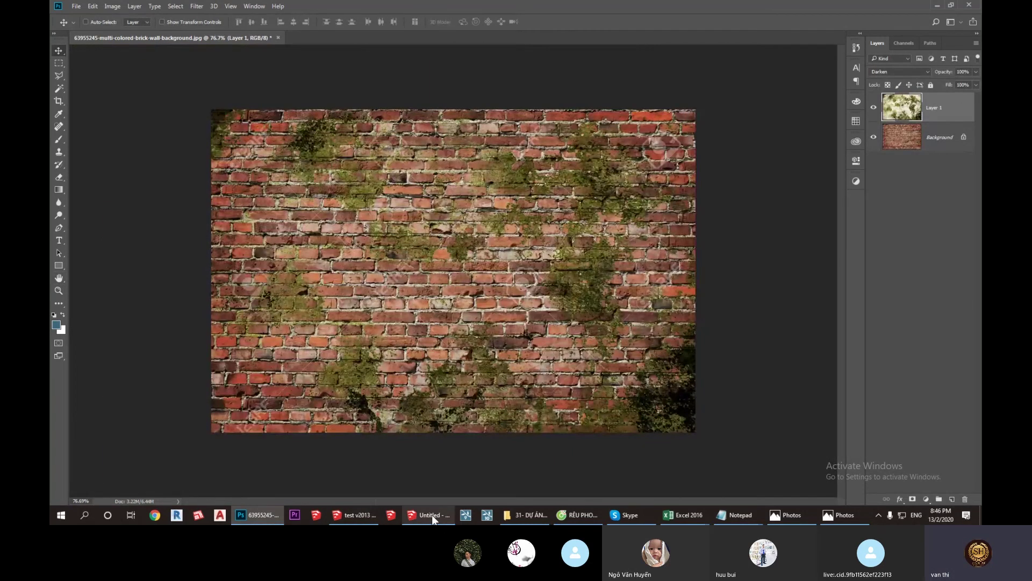
Step: Return to SketchUp and zoom in on the wall showing the moss texture
left_click(433, 470)
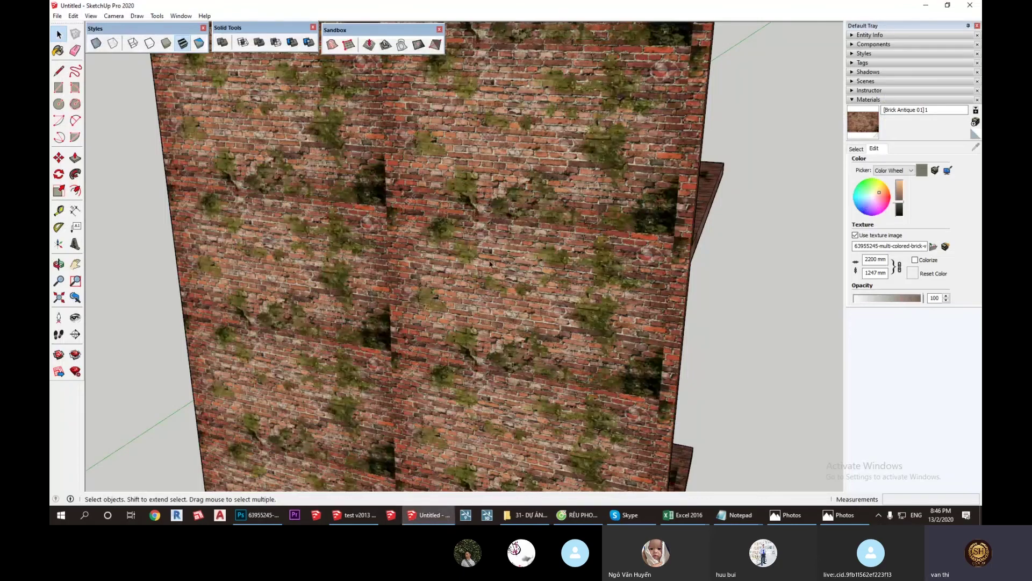
scroll(490, 264, "down", 5)
scroll(537, 334, "up", 5)
scroll(532, 330, "up", 3)
scroll(522, 323, "up", 3)
scroll(521, 323, "down", 5)
scroll(441, 161, "up", 3)
scroll(430, 140, "up", 3)
scroll(428, 131, "up", 2)
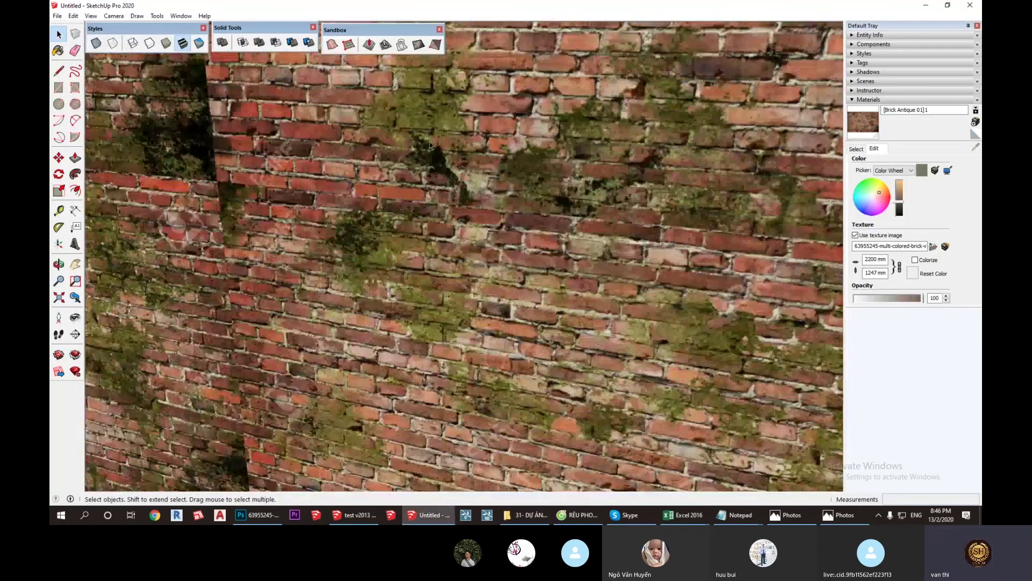
scroll(430, 144, "down", 4)
scroll(430, 144, "down", 3)
Step: Orbit slightly around the wall and snap SketchUp to the left half of the screen
middle_click_drag(473, 161, 492, 167)
scroll(495, 168, "up", 3)
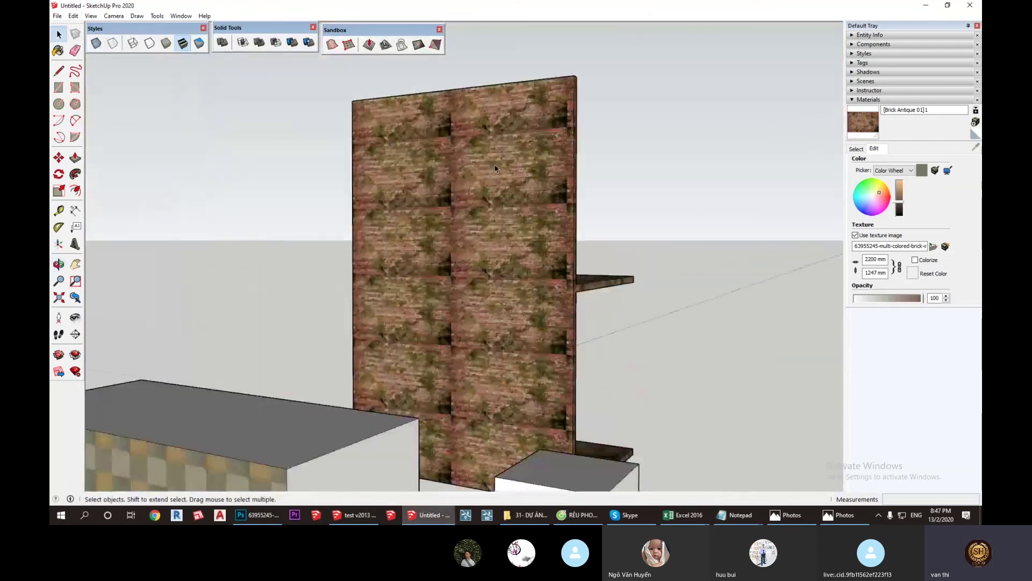
scroll(498, 170, "up", 2)
scroll(503, 174, "up", 2)
scroll(508, 178, "down", 1)
scroll(510, 178, "down", 1)
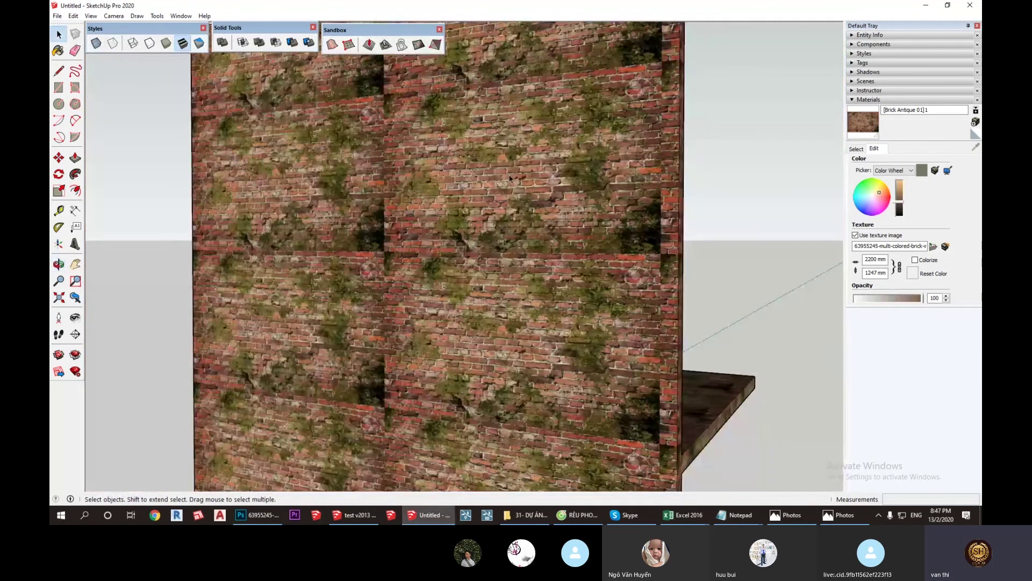
left_click_drag(376, 5, 52, 34)
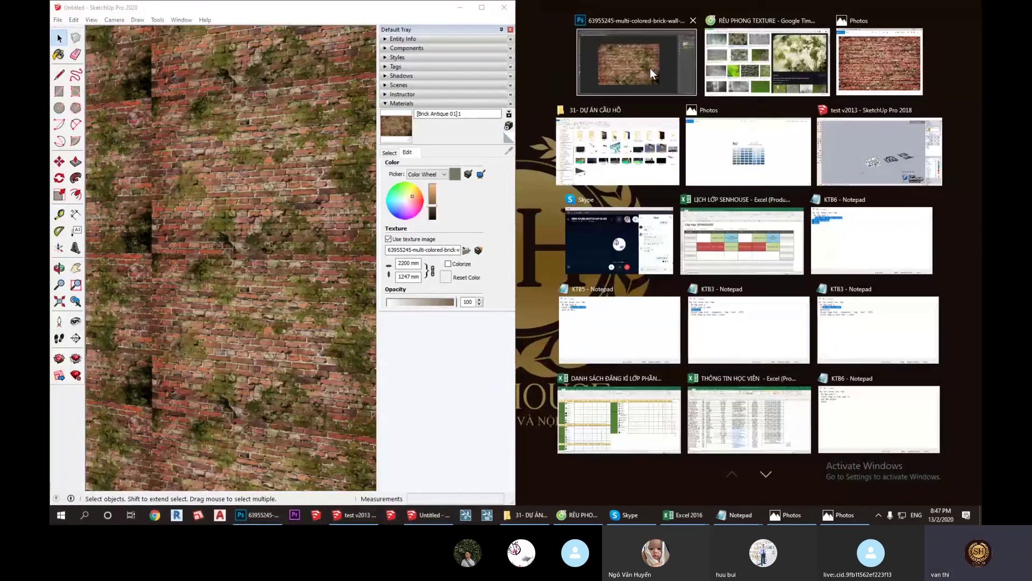
Step: Hide the moss layer and re-save over the brick JPEG, then view SketchUp's plain-brick wall
left_click(650, 69)
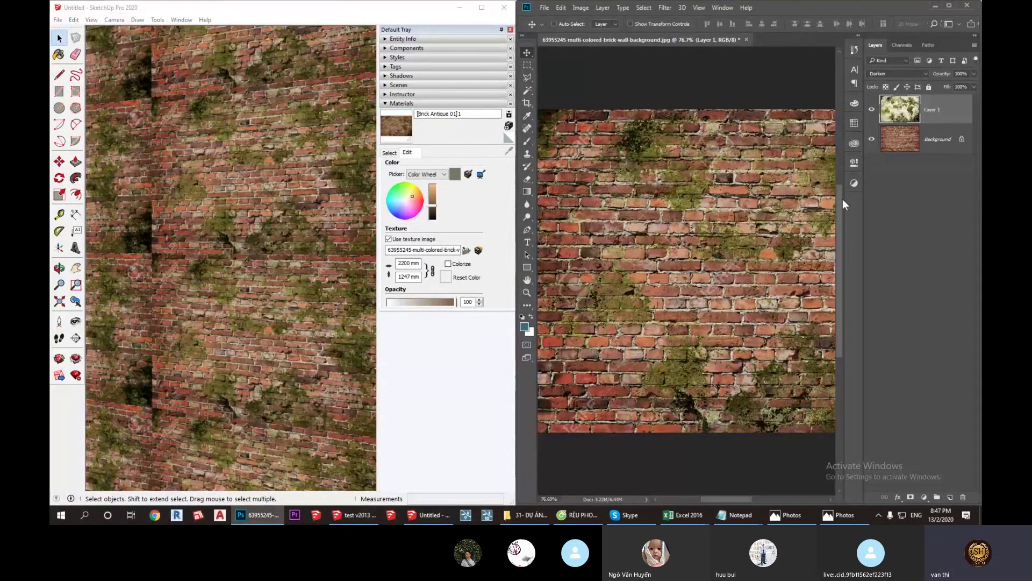
left_click(872, 110)
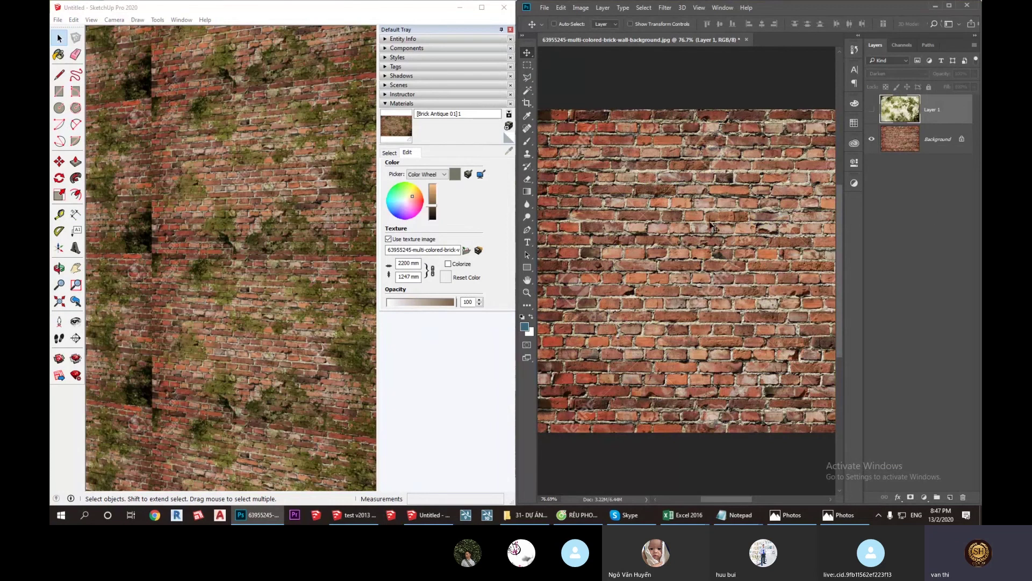
key("ctrl+shift+s")
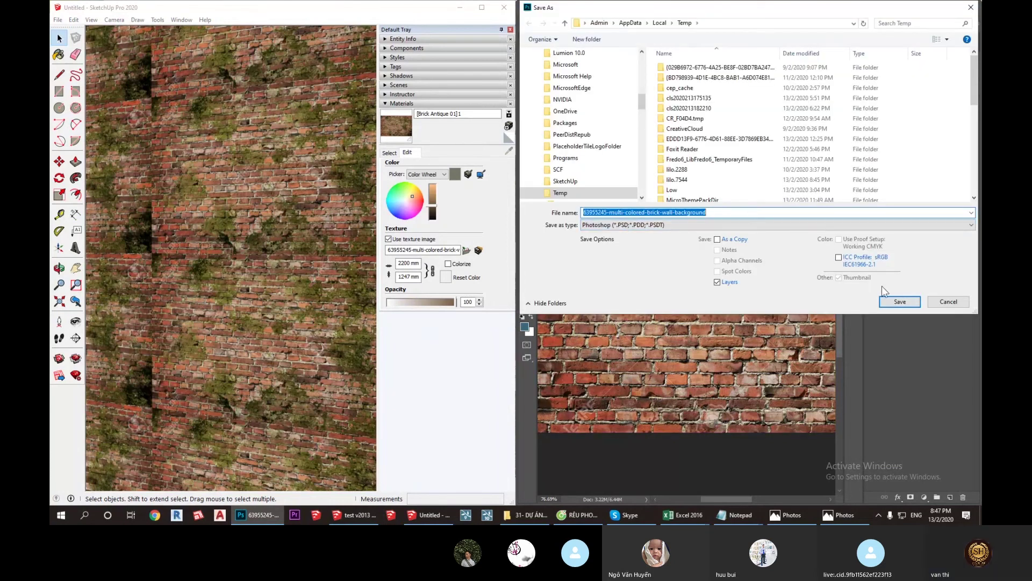
left_click(624, 225)
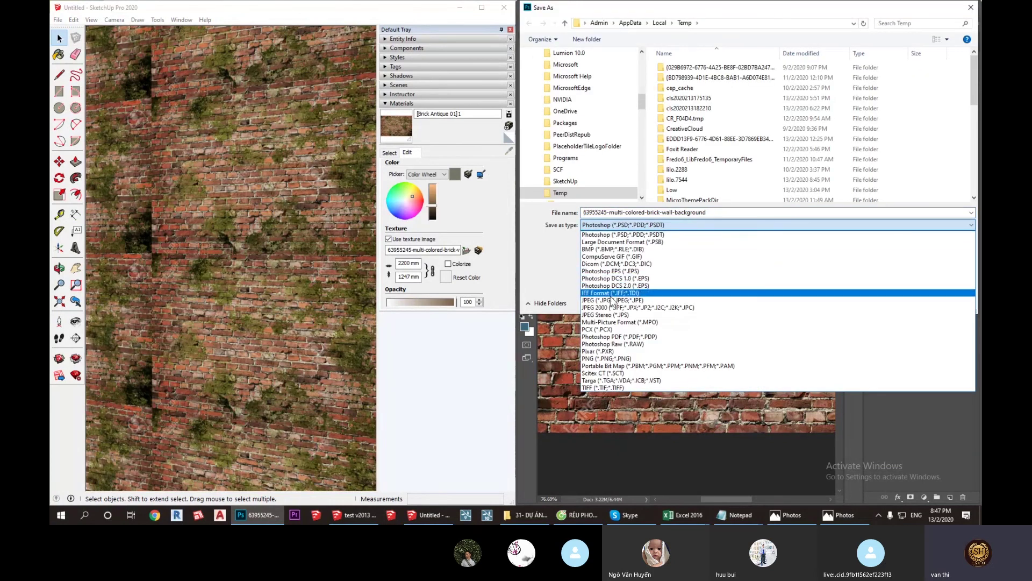
left_click(611, 300)
left_click(893, 305)
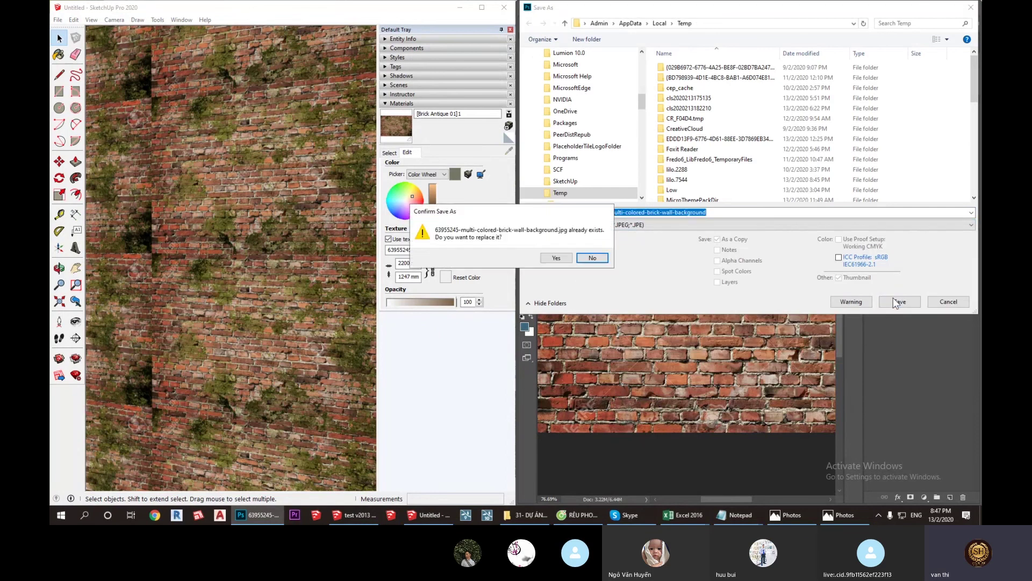
left_click(556, 259)
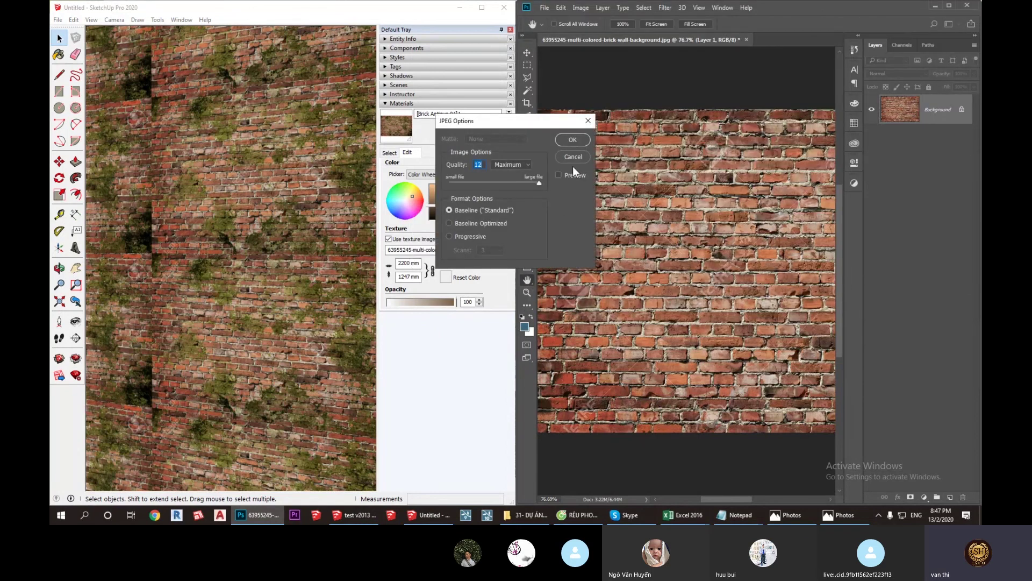
left_click(572, 140)
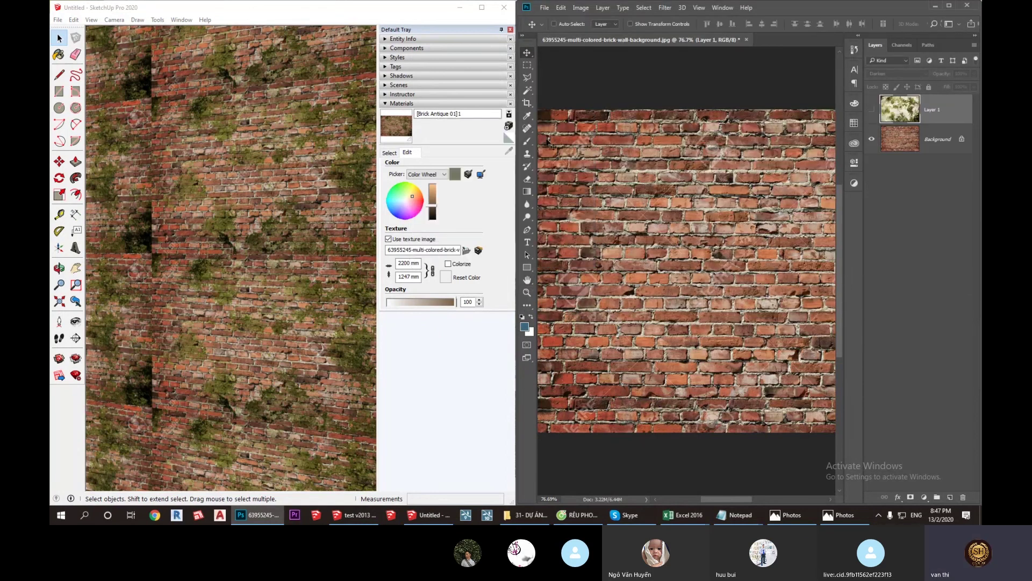
left_click(297, 222)
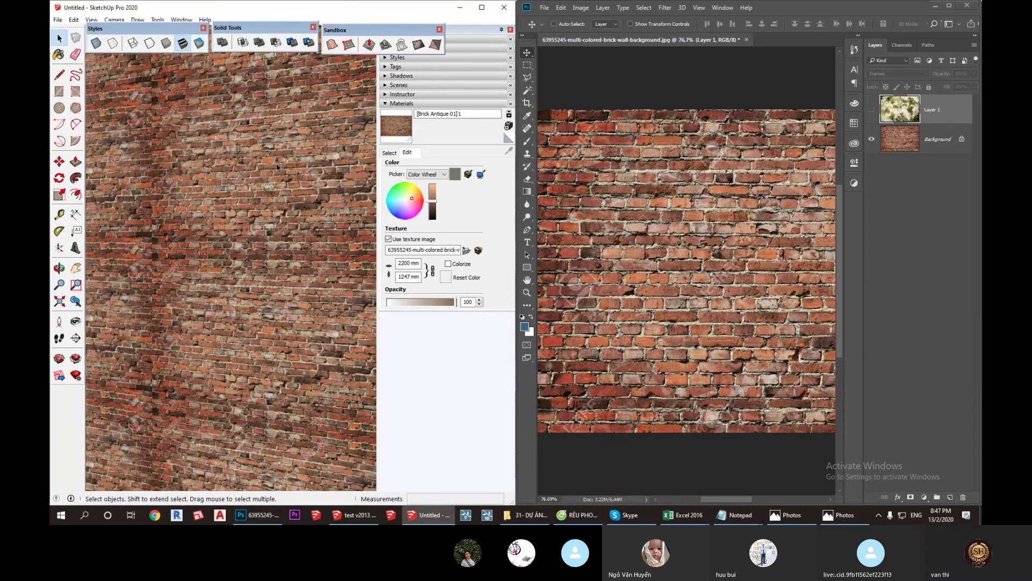
Step: Turn Layer 1's moss back on in the Photoshop brick image, then return to SketchUp
left_click(698, 275)
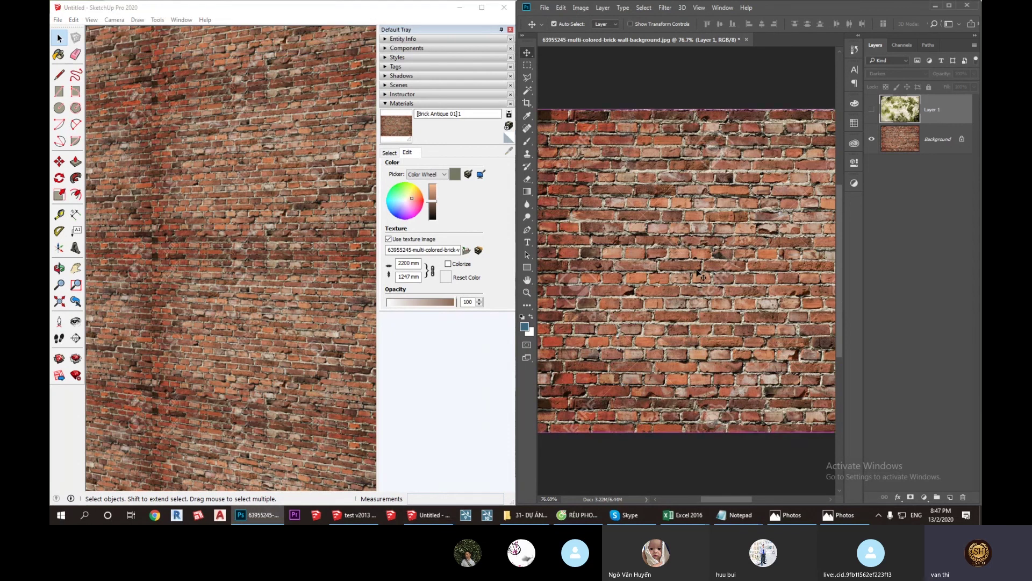
left_click(871, 110)
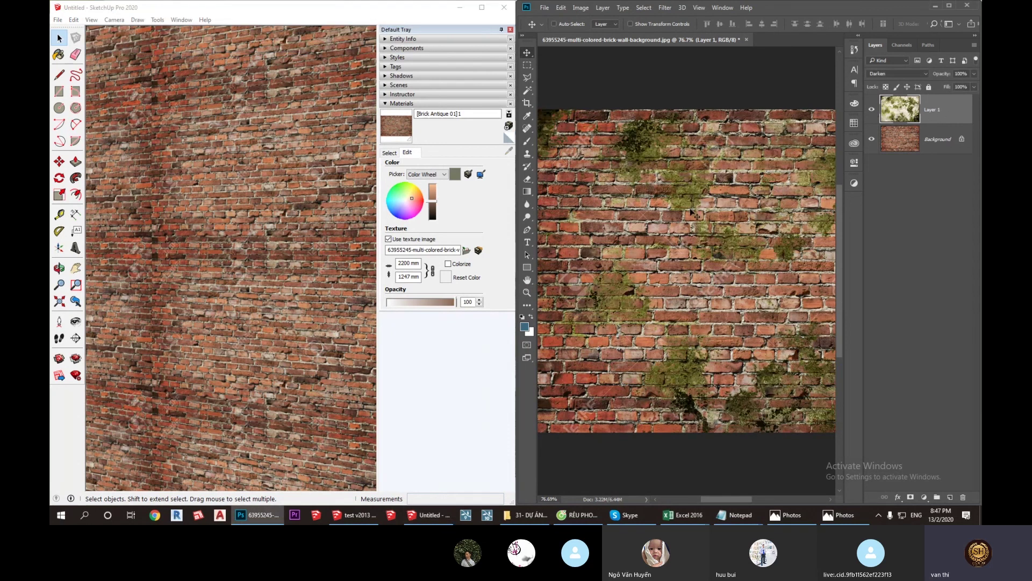
left_click(270, 236)
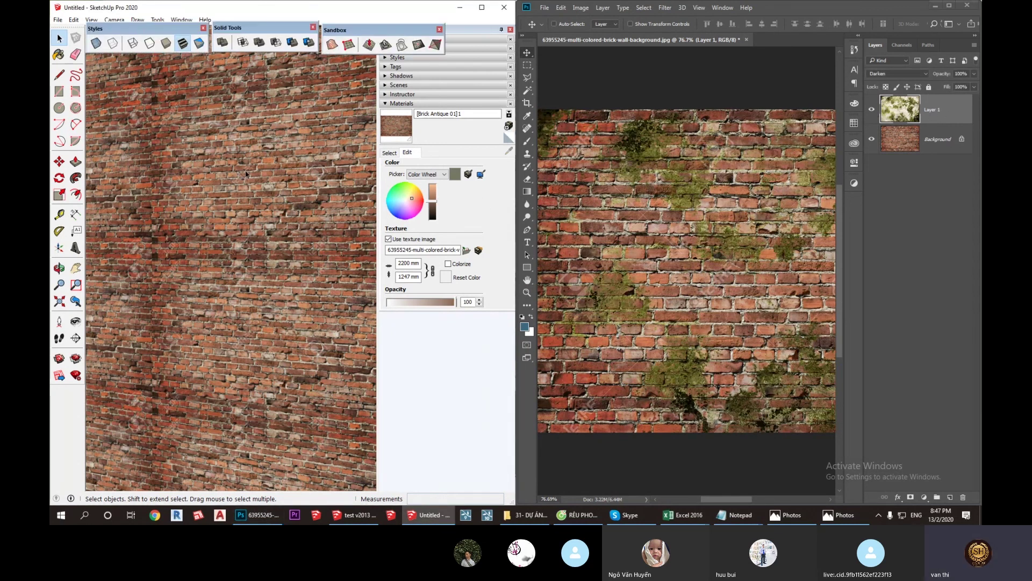
left_click(682, 261)
Step: Save the brick image as JPEG over the existing file with default JPEG options
key("ctrl+shift+s")
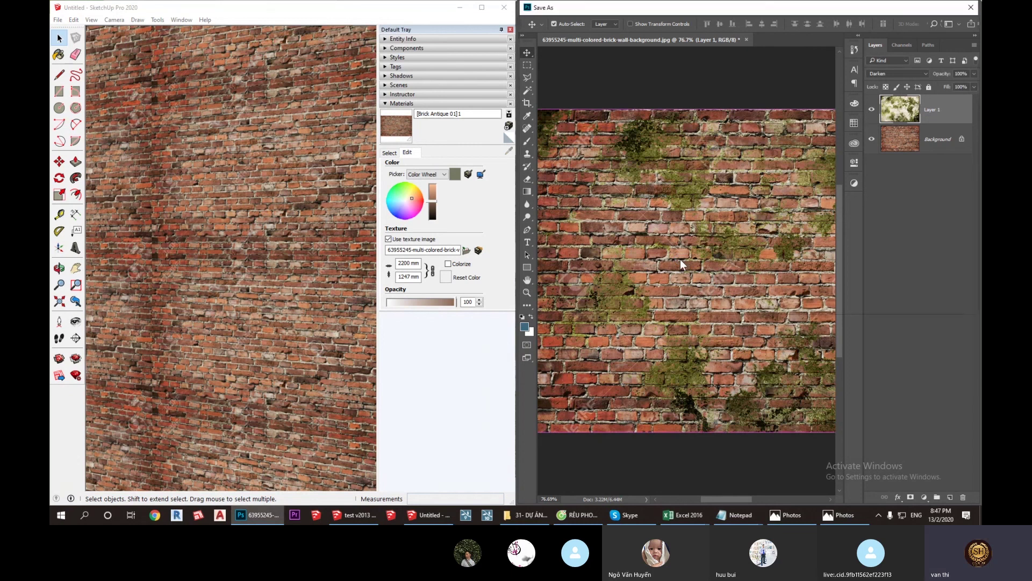
left_click(757, 231)
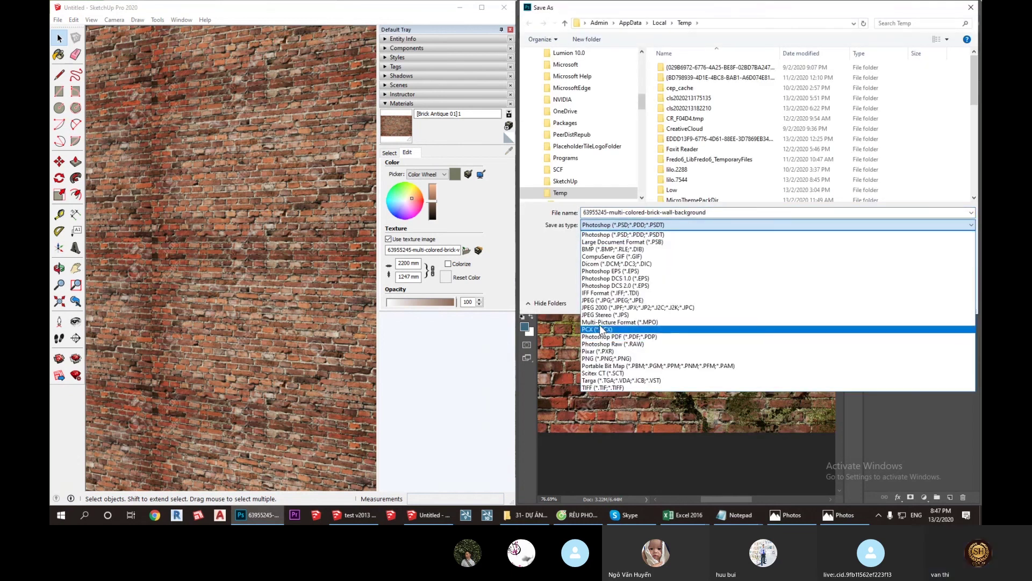
left_click(921, 305)
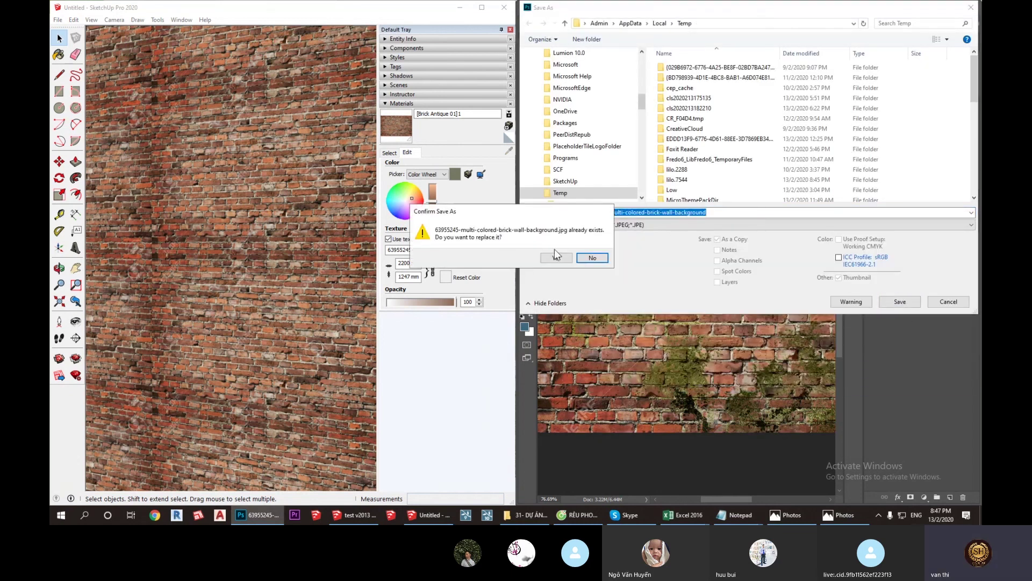
left_click(555, 257)
left_click(566, 142)
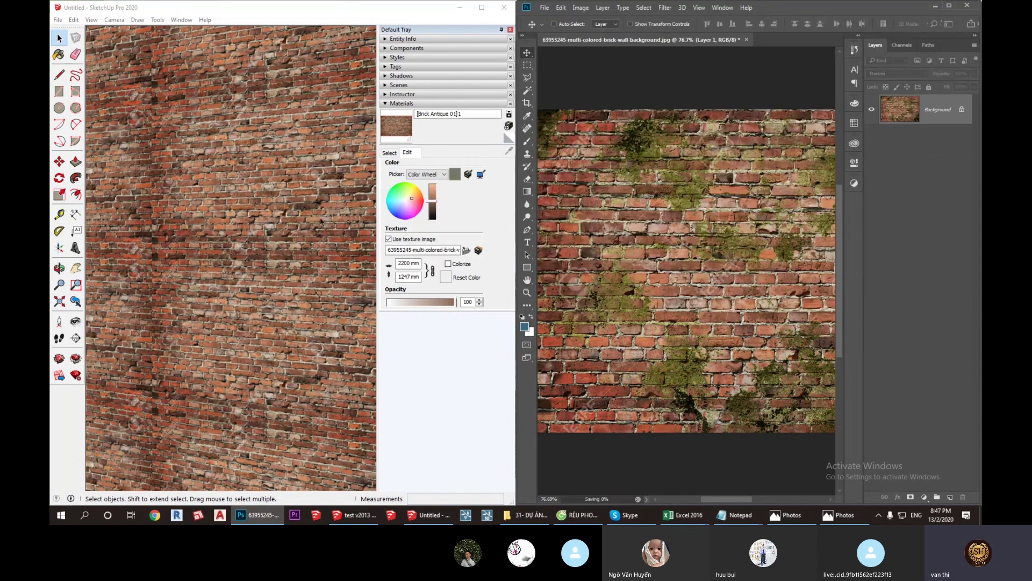
Step: Zoom in on SketchUp's wall to see the green moss patches
left_click(288, 272)
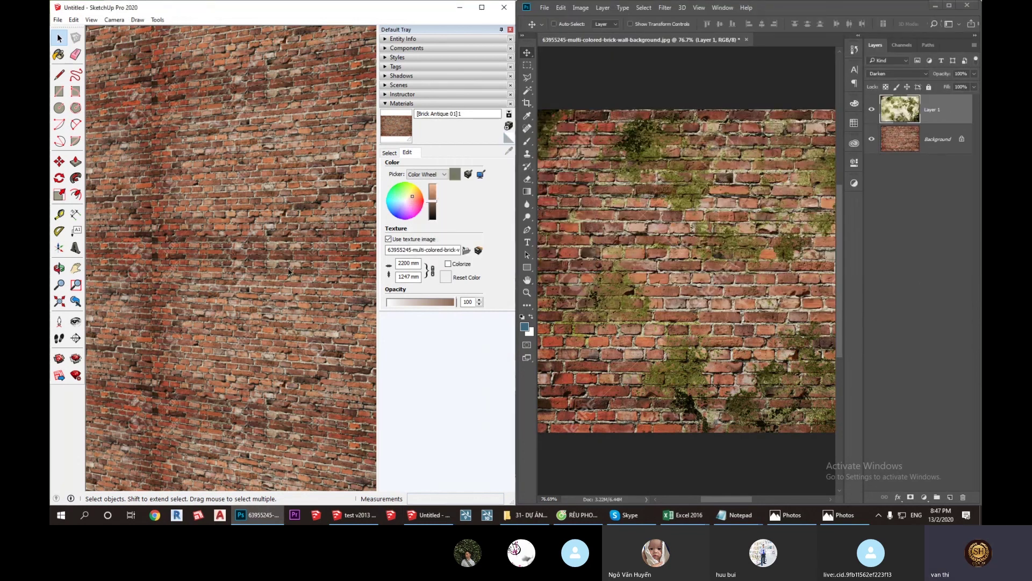
scroll(277, 250, "up", 2)
scroll(276, 250, "up", 3)
Step: Maximize the SketchUp window and orbit around the box's mossy brick walls
left_click(482, 7)
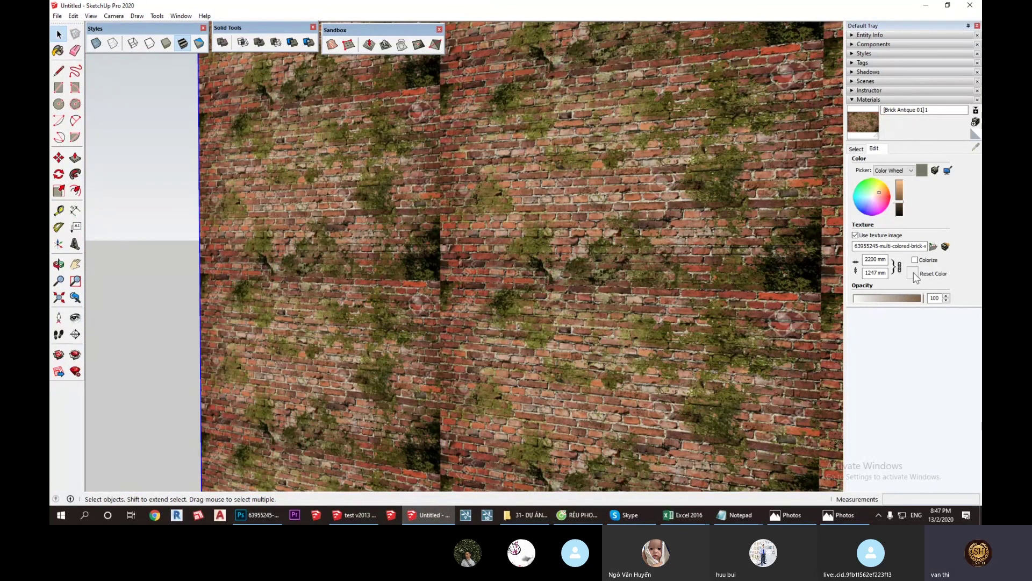
scroll(603, 289, "down", 3)
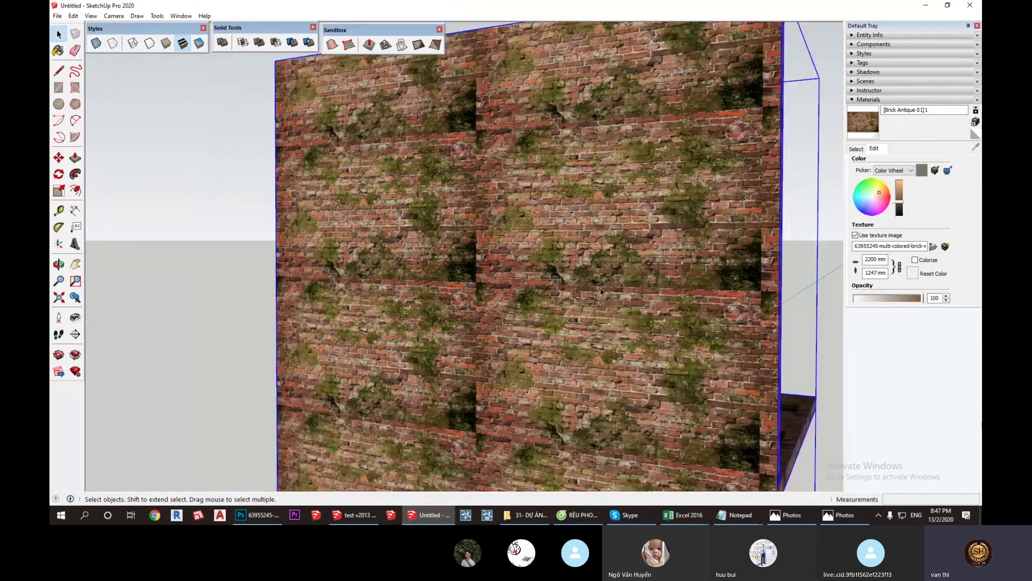
scroll(603, 289, "down", 2)
mouse_move(603, 289)
middle_mouse_down()
mouse_move(652, 298)
mouse_move(188, 292)
middle_mouse_up()
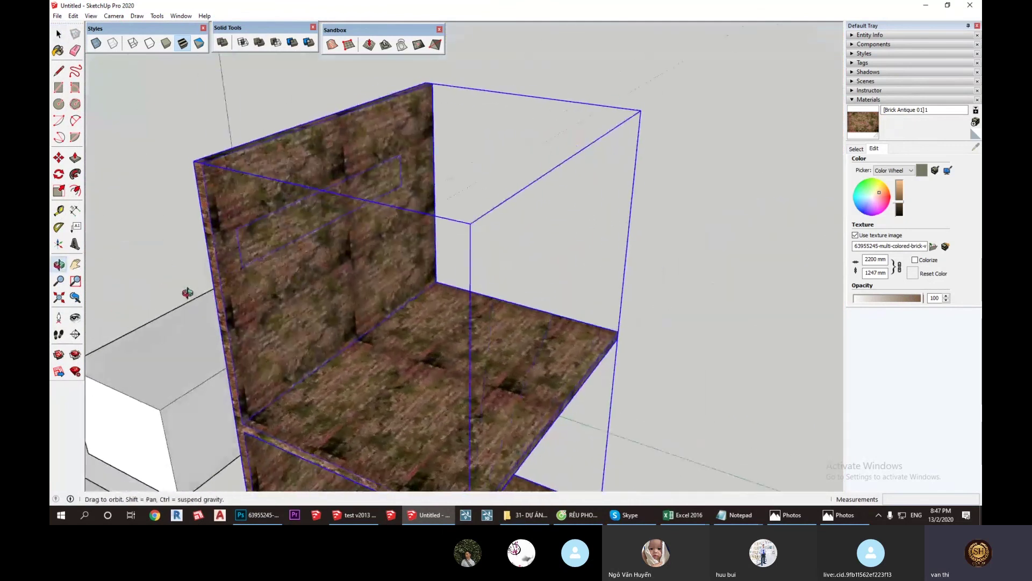
Step: Zoom and orbit to inspect the mossy brick shelves from another angle
scroll(194, 285, "up", 3)
scroll(230, 252, "up", 3)
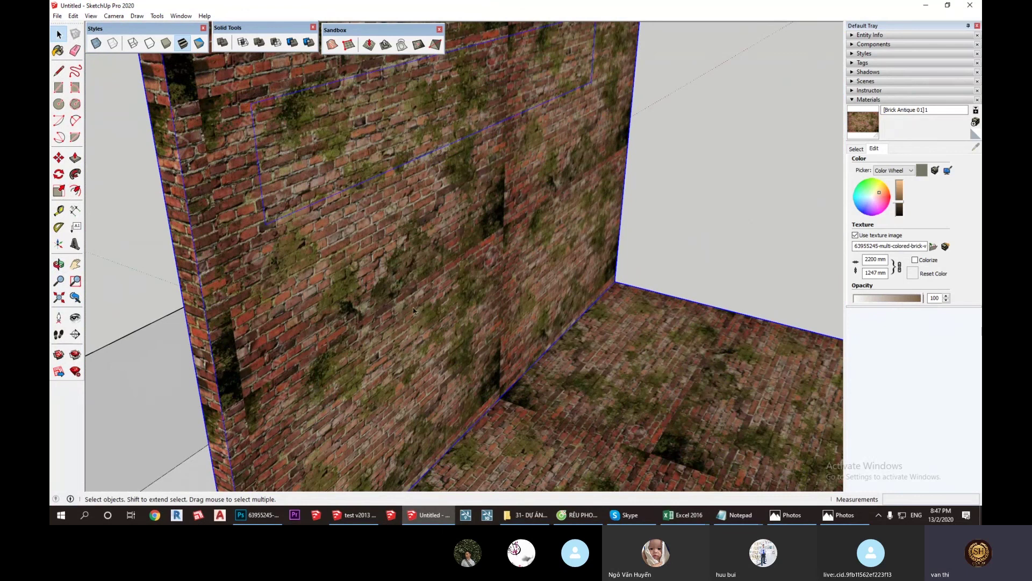
scroll(413, 310, "down", 5)
mouse_move(296, 270)
middle_mouse_down()
mouse_move(357, 479)
mouse_move(622, 260)
mouse_move(836, 313)
middle_mouse_up()
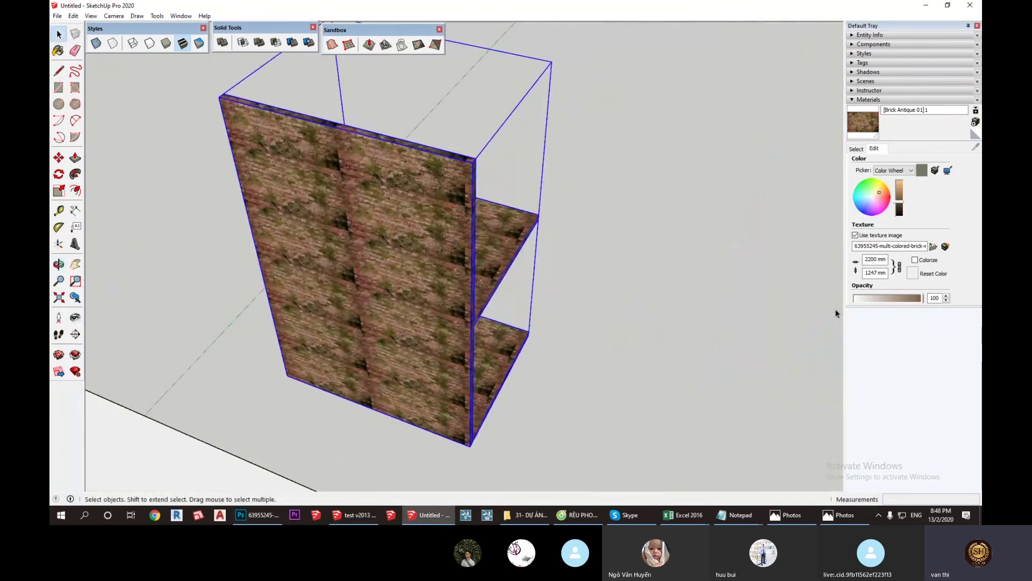
scroll(518, 328, "up", 3)
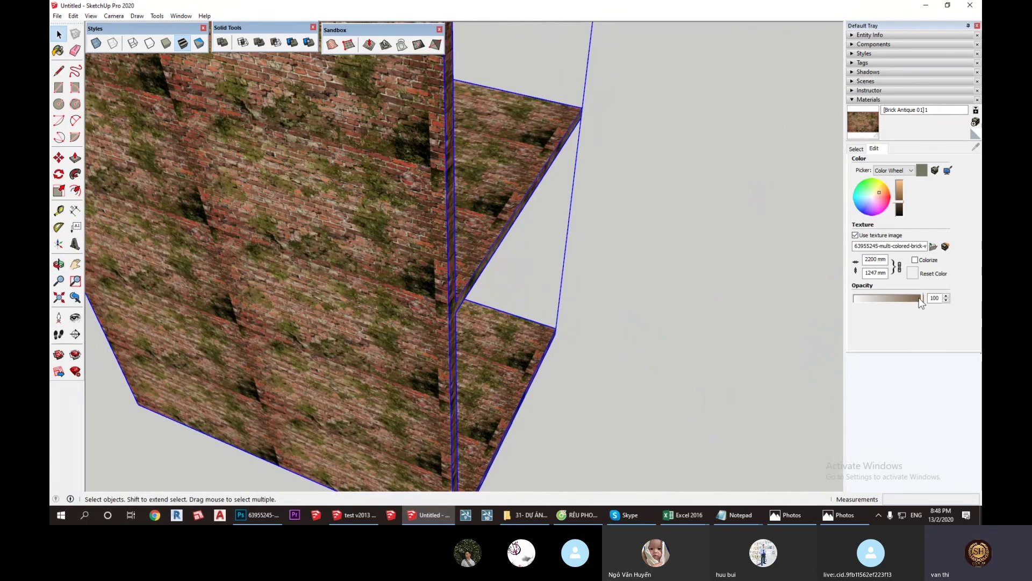
Step: Lower the brick material opacity to 52 and orbit around the translucent cabinet
left_click_drag(918, 298, 889, 298)
middle_click_drag(548, 410, 443, 269)
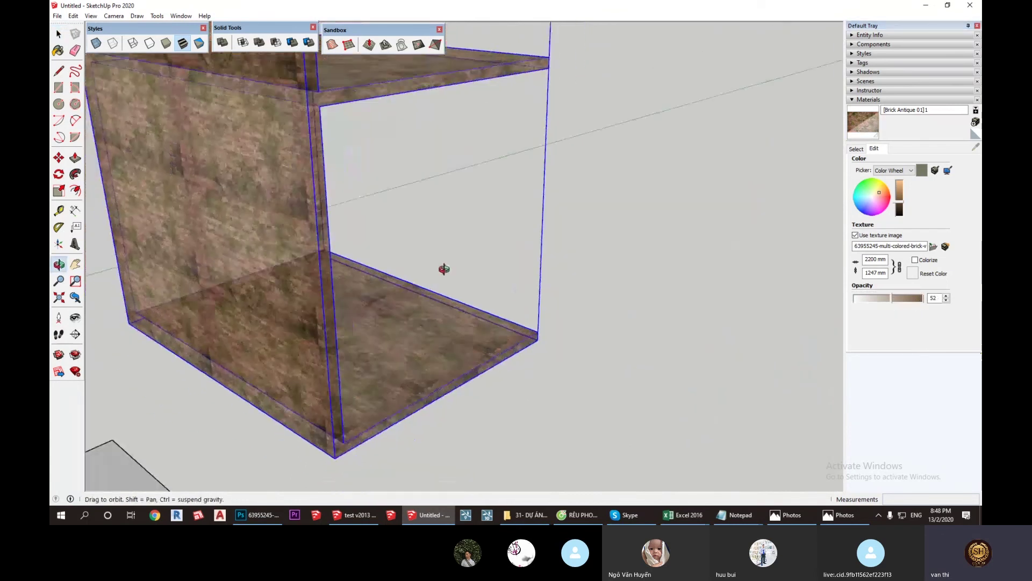
middle_click_drag(427, 345, 612, 335)
Step: Drop the brick opacity to 25, then raise it back to 99
mouse_move(891, 302)
left_mouse_down()
mouse_move(848, 302)
mouse_move(871, 299)
left_mouse_up()
scroll(460, 307, "up", 3)
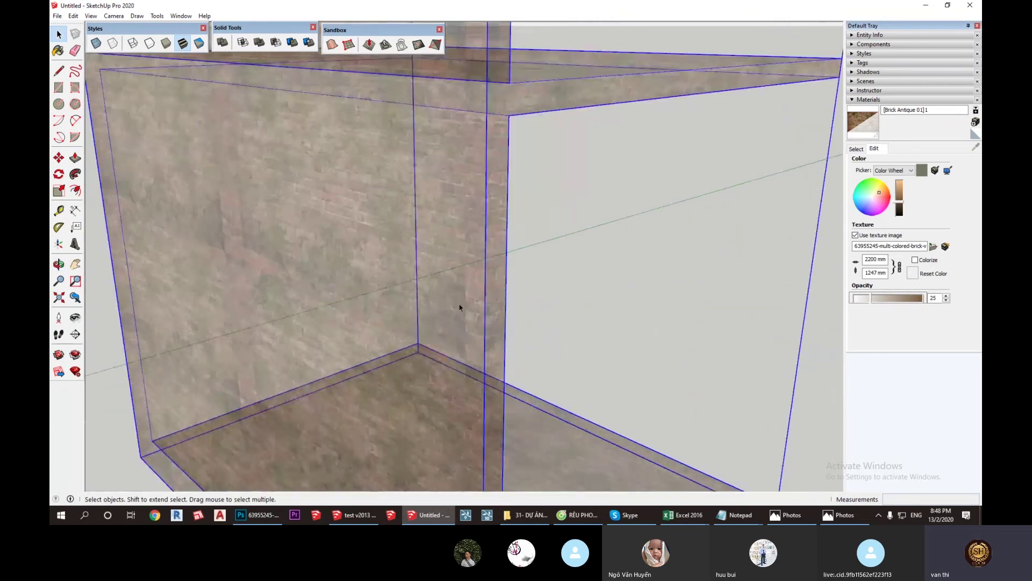
scroll(460, 307, "up", 2)
scroll(493, 325, "down", 4)
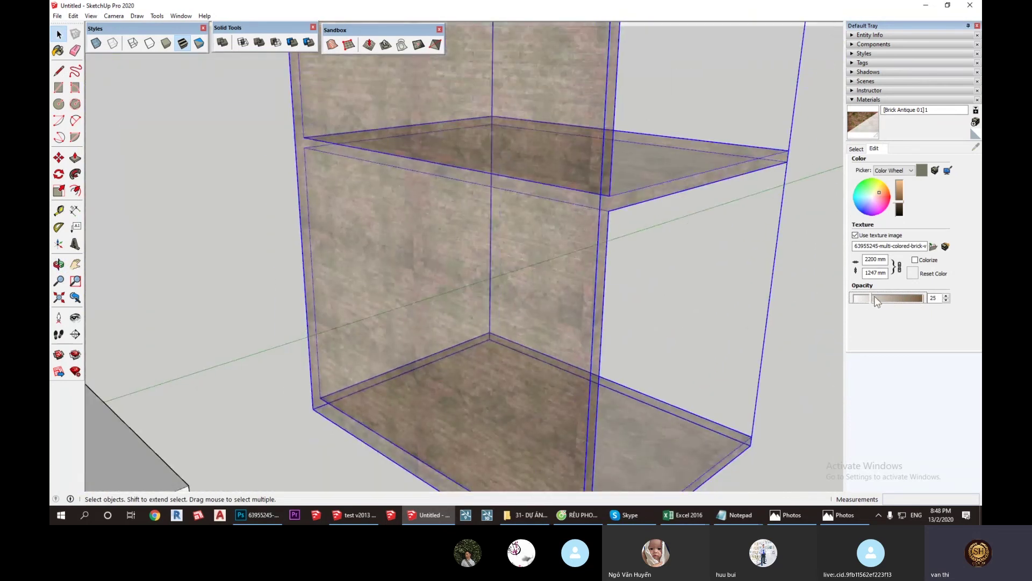
mouse_move(875, 298)
left_mouse_down()
mouse_move(925, 298)
mouse_move(836, 298)
left_mouse_up()
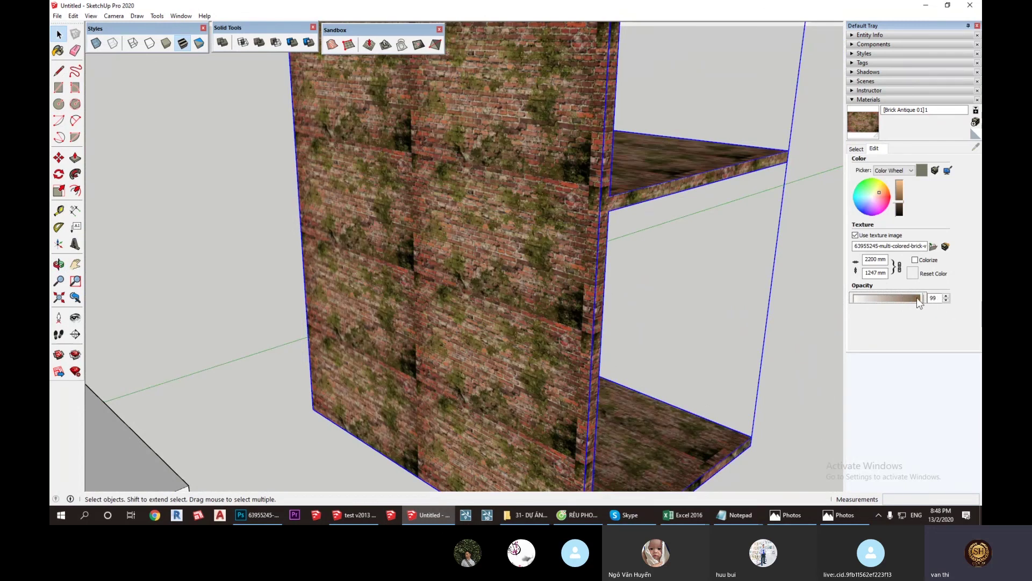
mouse_move(925, 299)
left_mouse_down()
mouse_move(876, 298)
mouse_move(943, 295)
left_mouse_up()
scroll(554, 312, "down", 5)
middle_click_drag(554, 312, 408, 371)
left_click(385, 382)
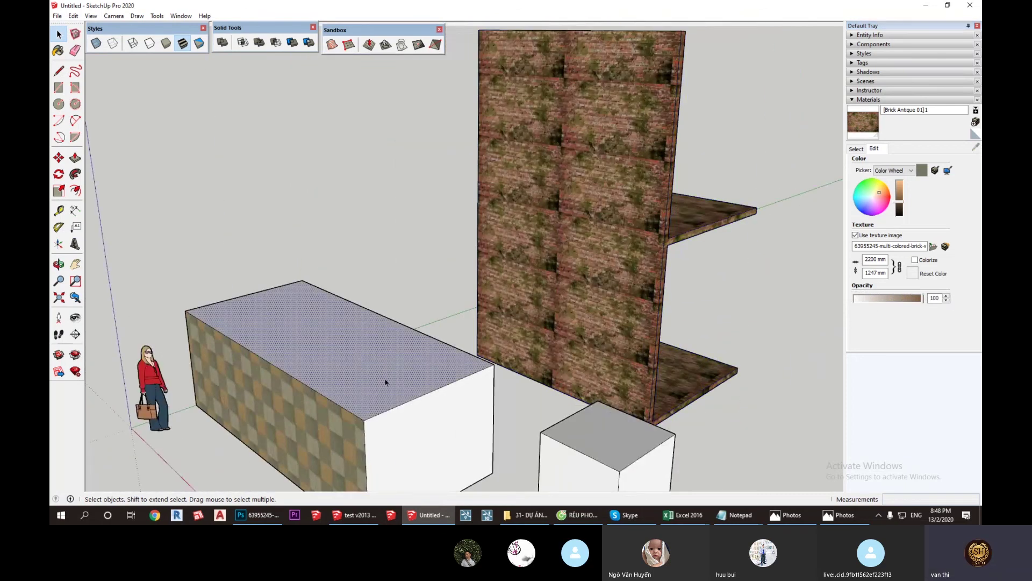
scroll(385, 382, "up", 2)
scroll(404, 380, "up", 2)
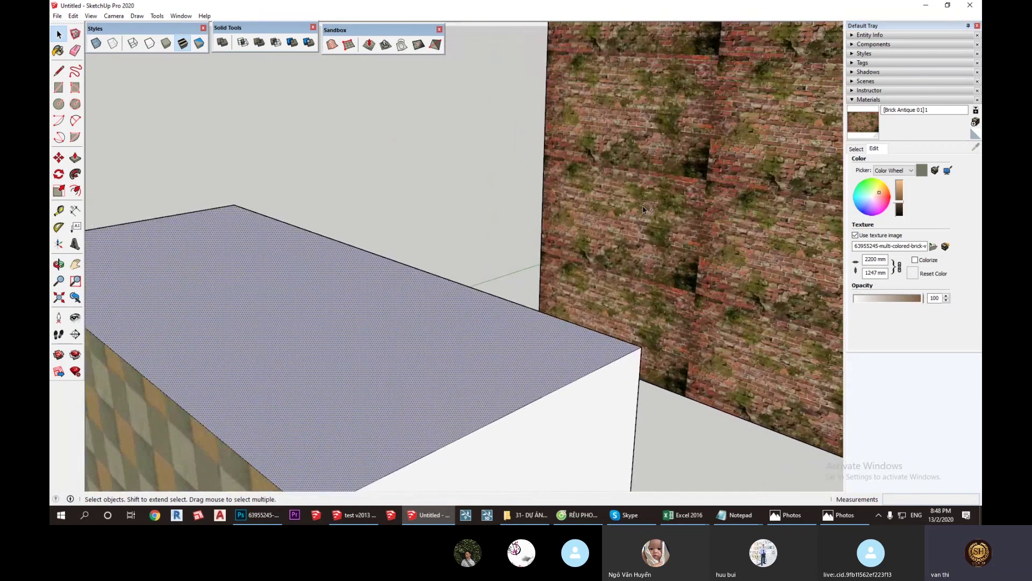
middle_click_drag(644, 210, 608, 242)
scroll(602, 248, "up", 3)
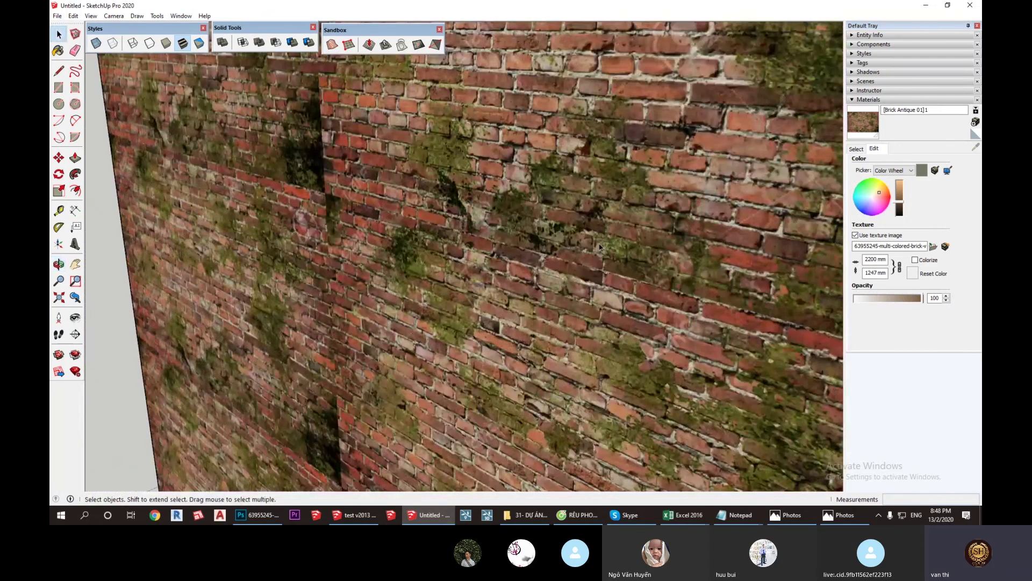